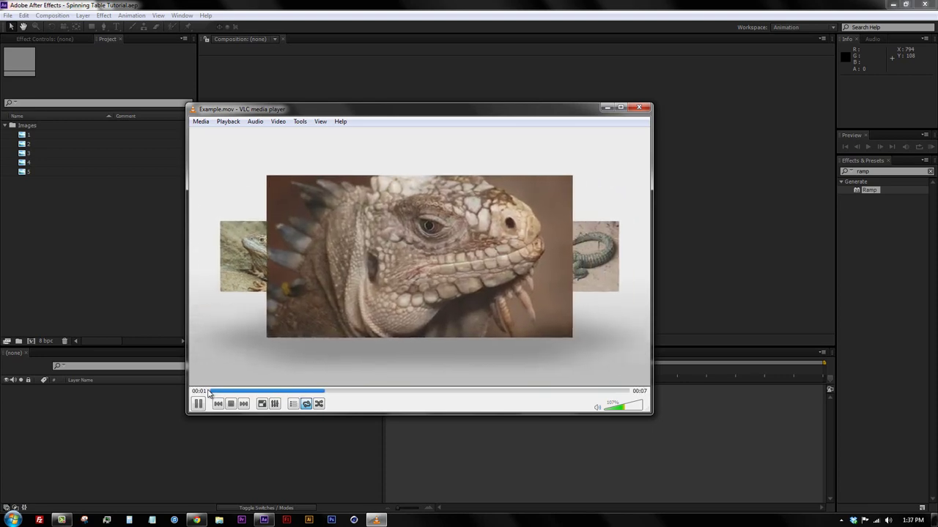
Close VLC and create the 'Spinning Tutorial' composition at HDTV 1080 24 with a 15-second duration.
left_click(621, 107)
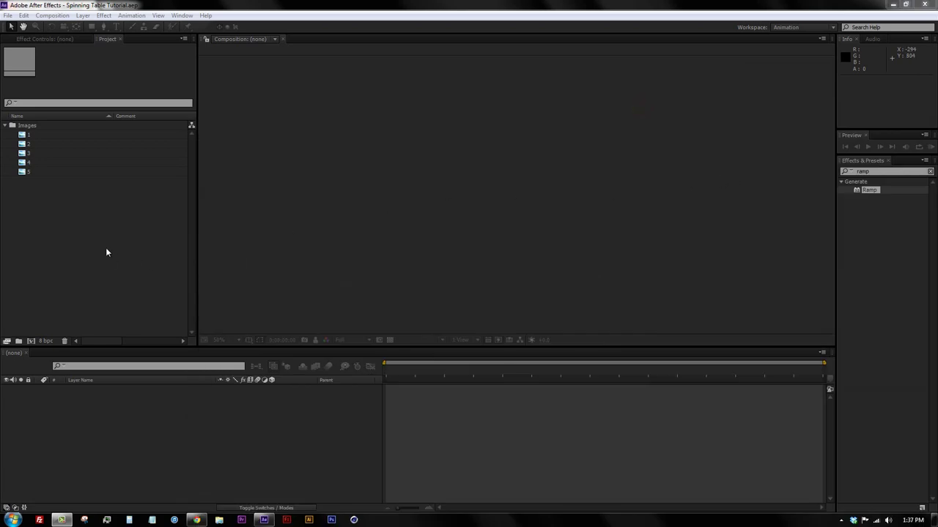
left_click(106, 248)
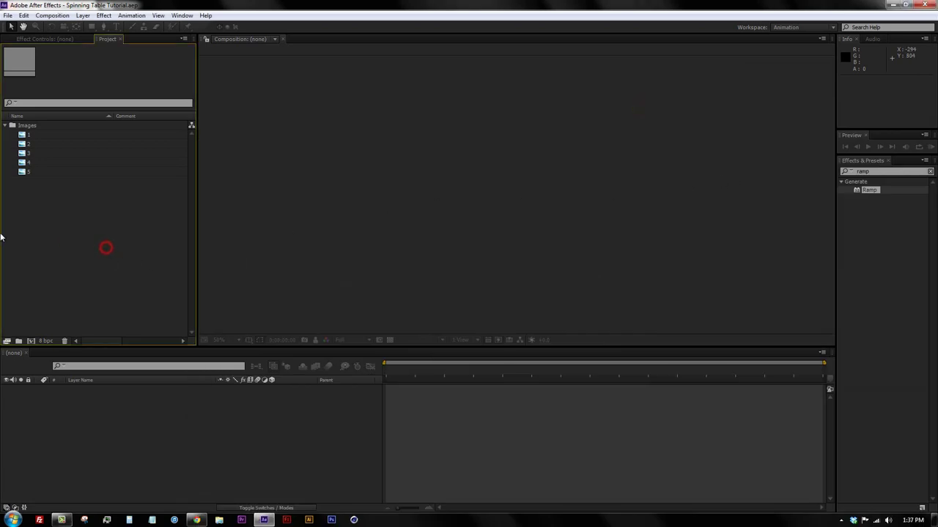
left_click(52, 16)
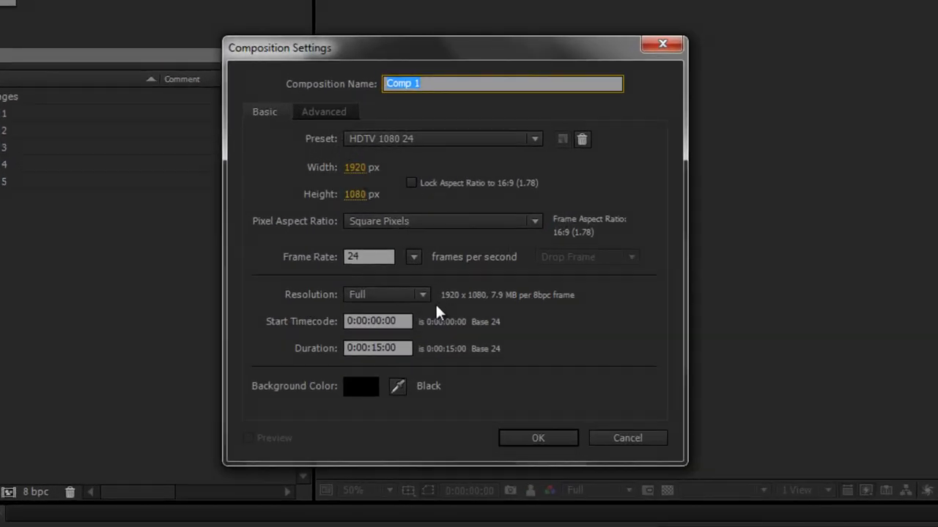
type("Spinning Tutorial")
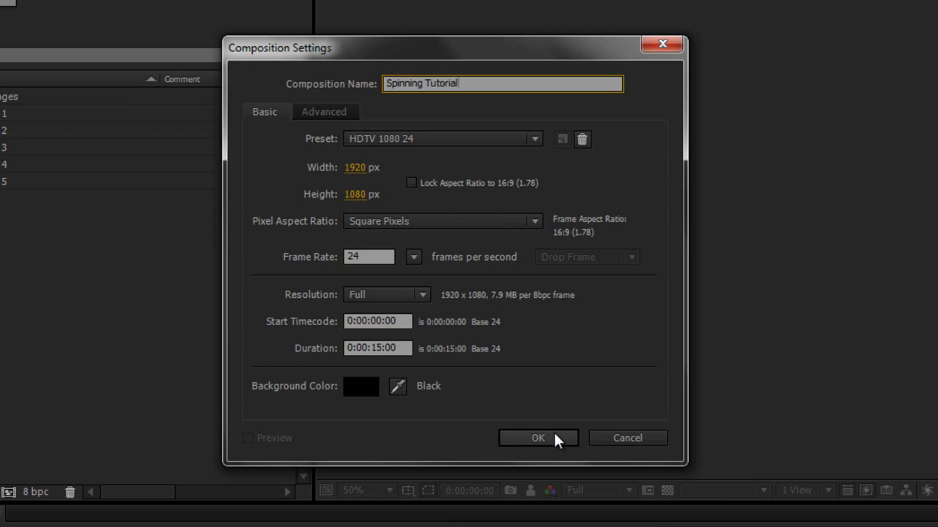
left_click(555, 438)
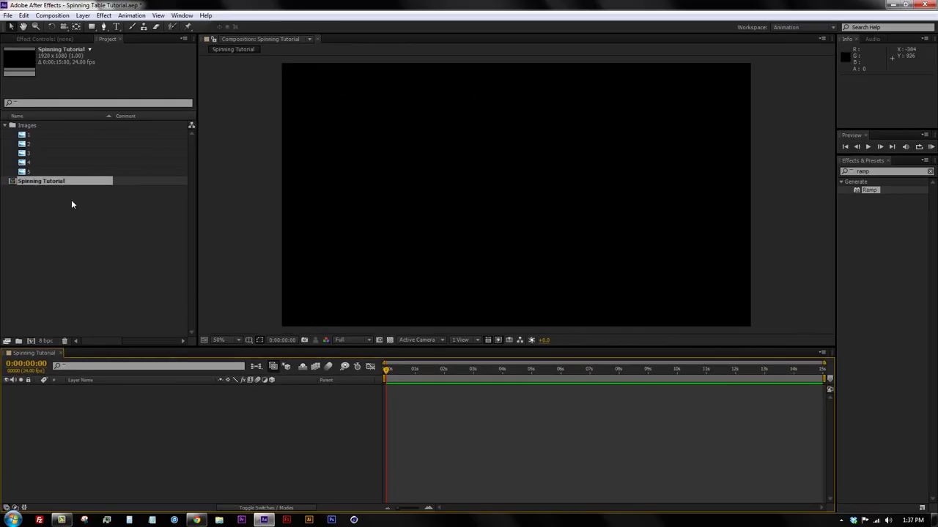
Add a white solid layer and apply the Ramp effect to it.
left_click(167, 408)
key("ctrl+y")
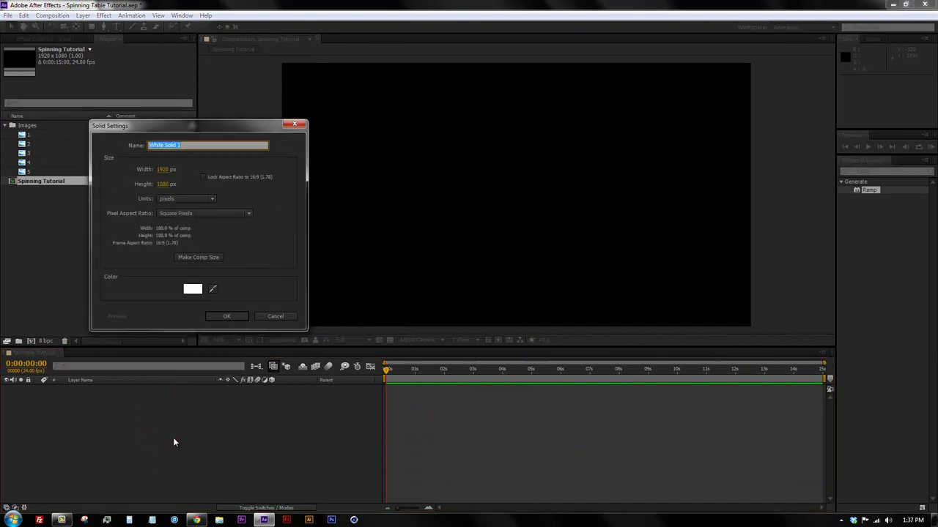
key("Return")
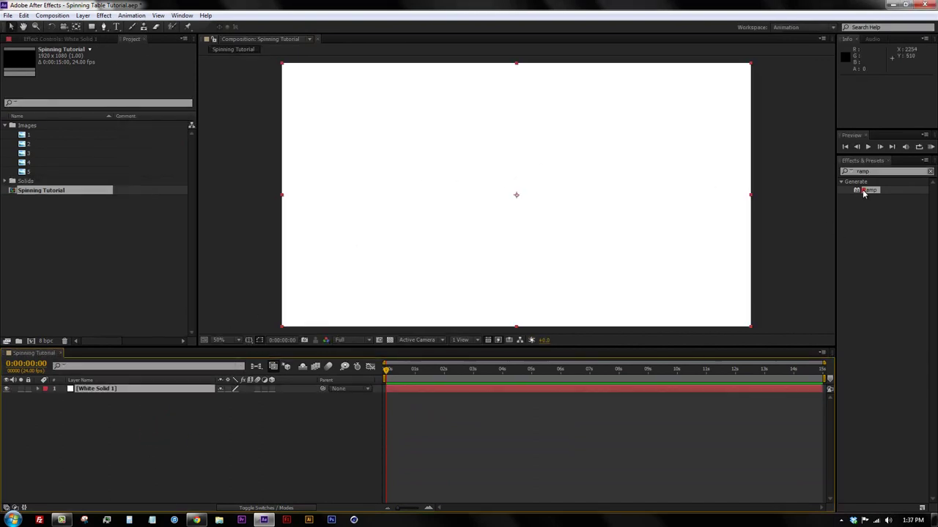
double_click(865, 190)
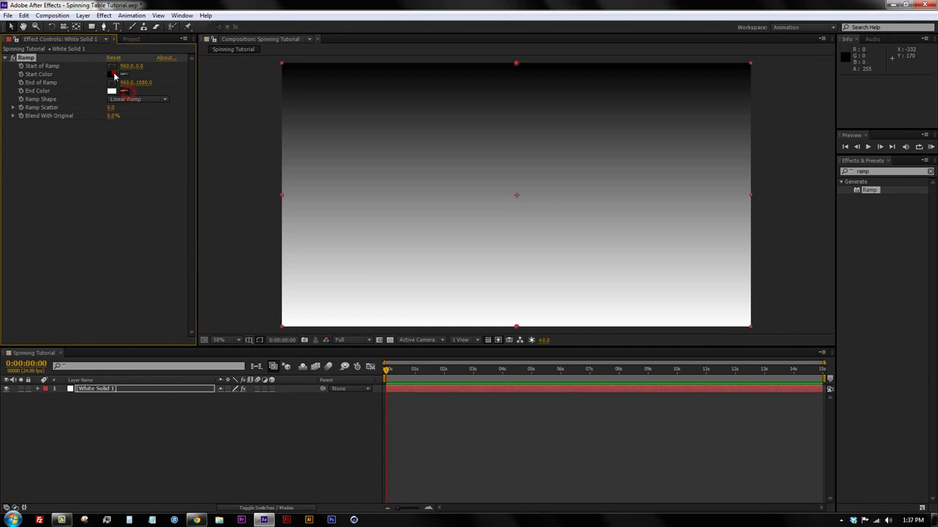
Set the Ramp's start colour to white and end colour to light grey, and move the start point lower.
left_click(112, 74)
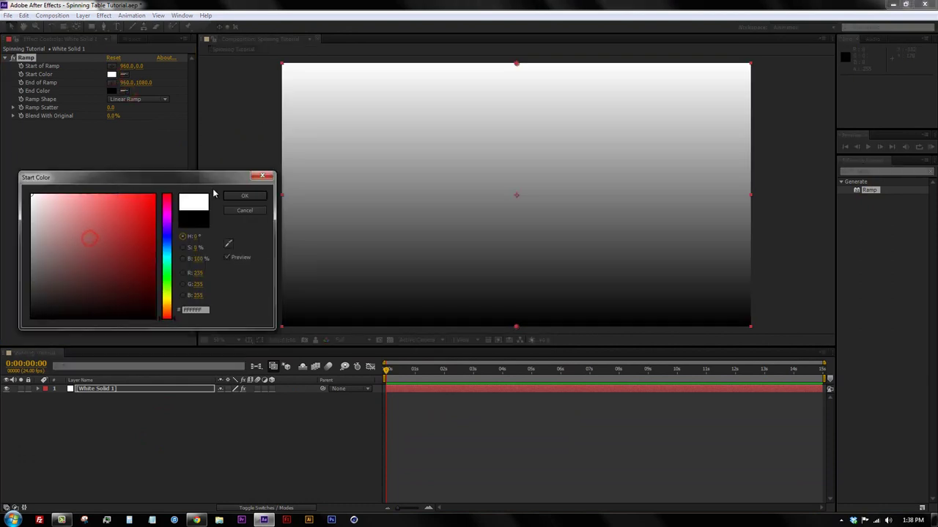
left_click(245, 196)
left_click(111, 90)
left_click_drag(44, 216, 2, 236)
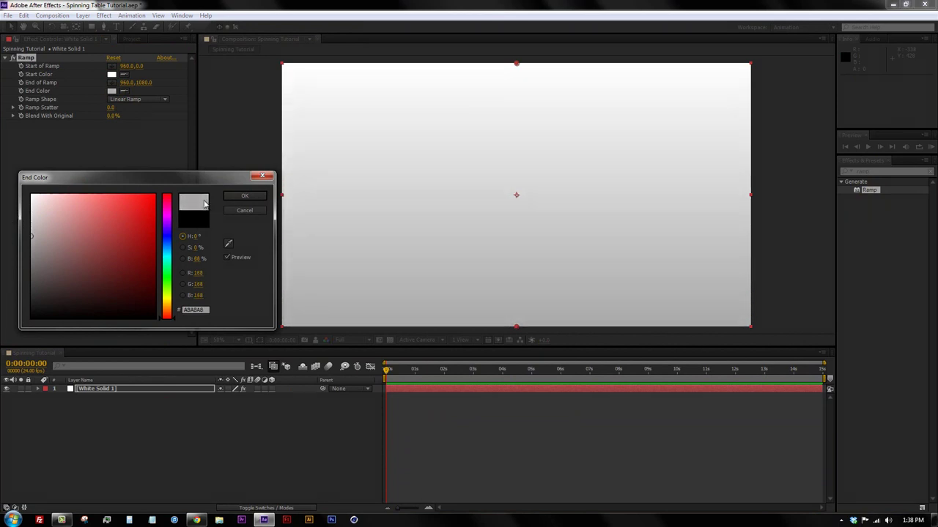
left_click(244, 196)
scroll(465, 178, "down", 2)
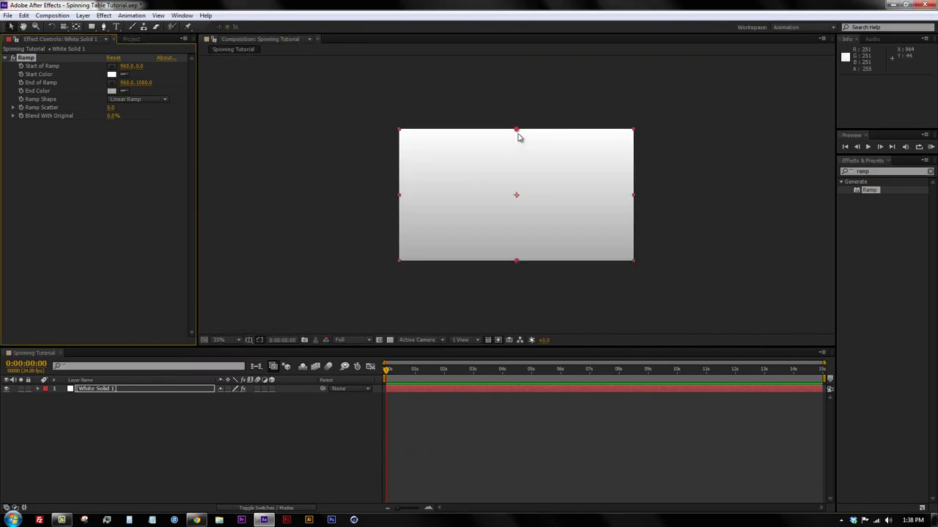
left_click_drag(517, 131, 519, 171)
Keep the start colour white and give the grey end colour a slight blue tint.
left_click(112, 74)
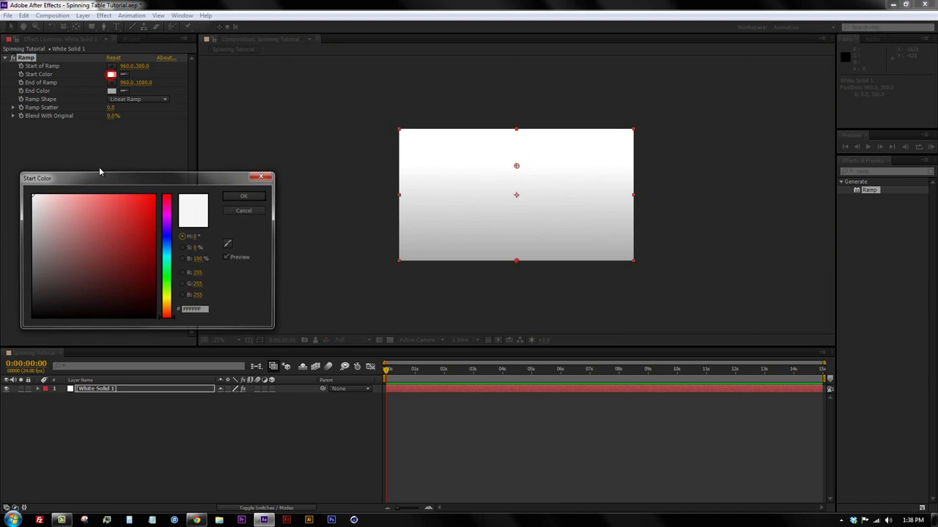
left_click_drag(162, 253, 161, 302)
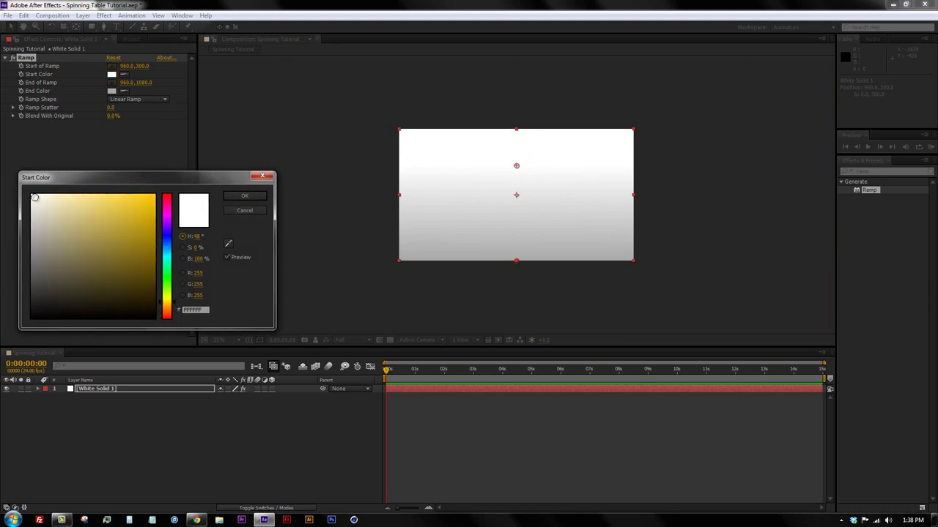
left_click(244, 197)
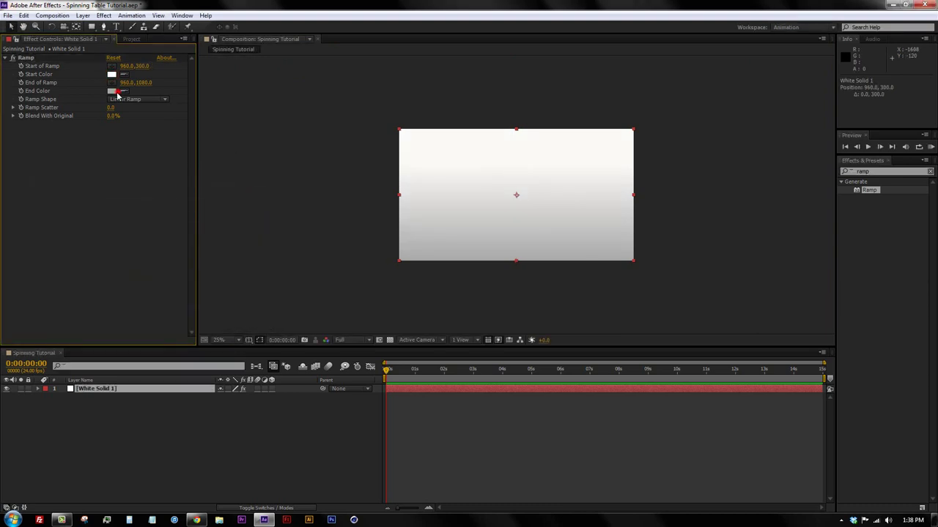
left_click(114, 91)
left_click(167, 247)
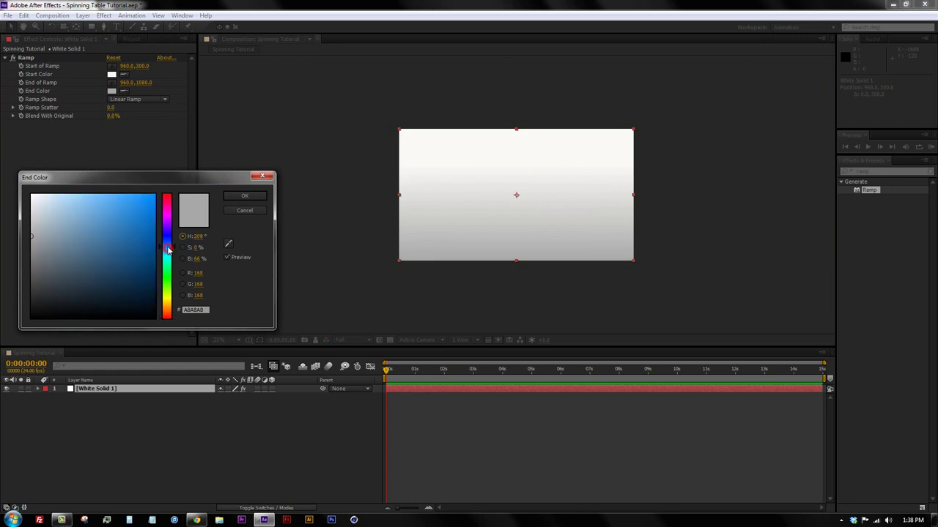
left_click(249, 196)
left_click(332, 191)
key("period")
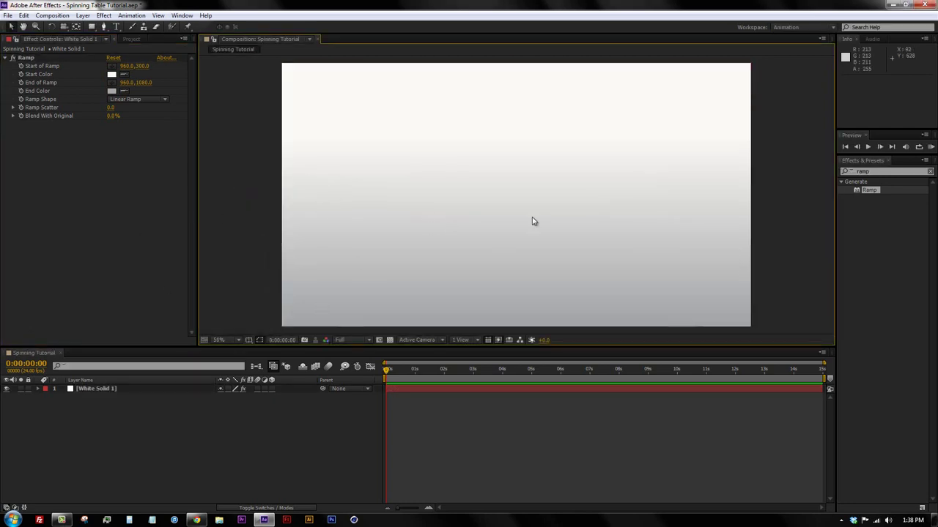
Drag images 1–4 from the Project panel into the timeline above White Solid 1.
left_click(111, 108)
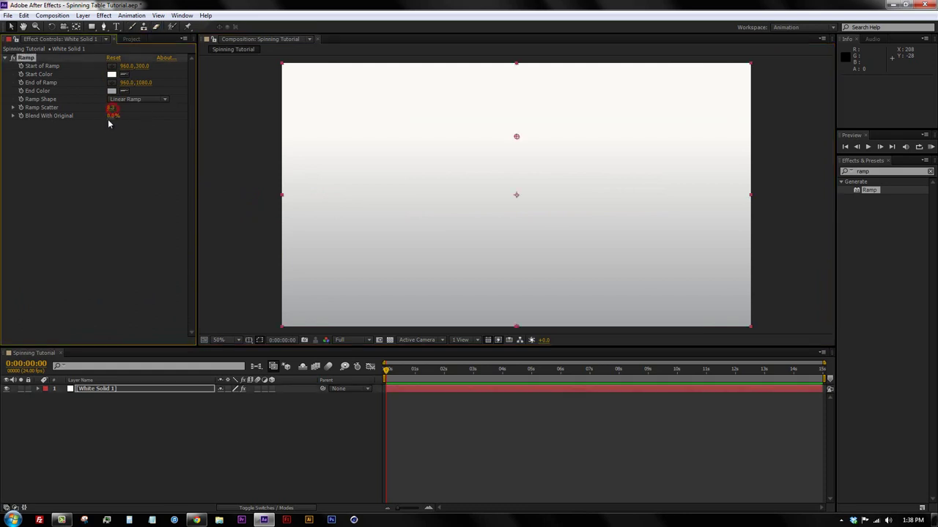
left_click(132, 39)
left_click(89, 247)
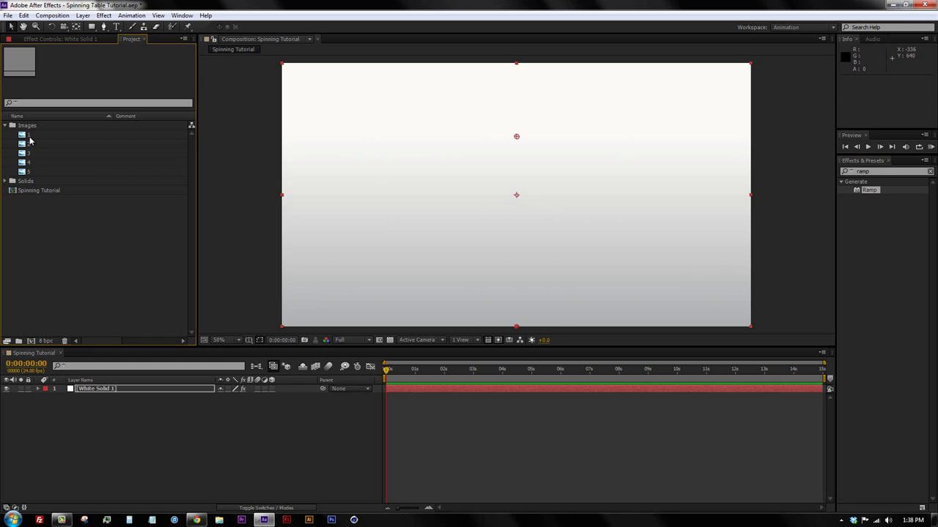
left_click(30, 136)
left_click(33, 162, "shift")
mouse_move(33, 162)
left_mouse_down()
mouse_move(100, 419)
mouse_move(101, 389)
left_mouse_up()
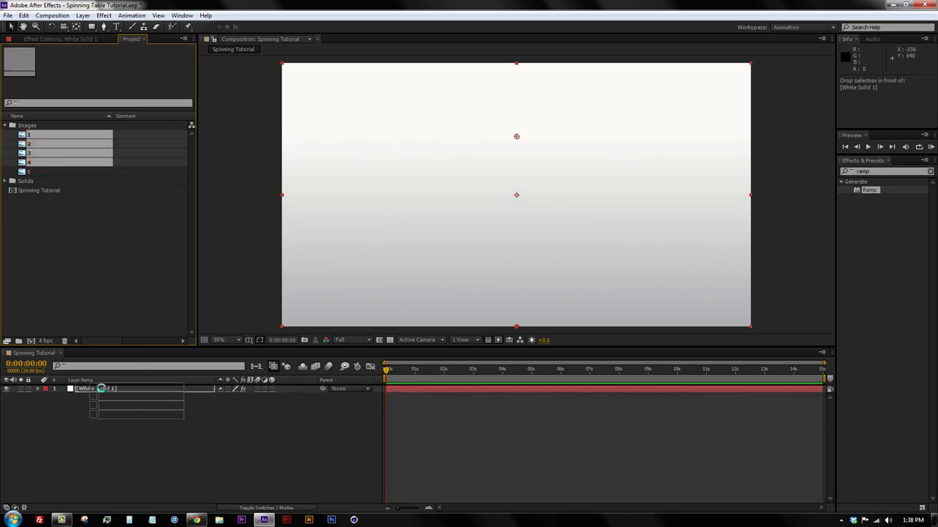
left_click(257, 454)
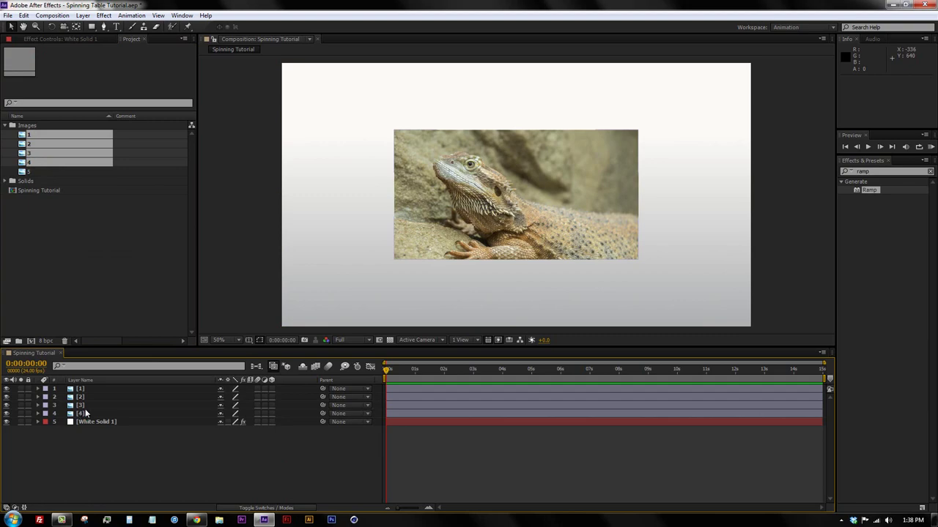
Turn on the 3D Layer switch for the four image layers.
left_click(153, 413)
left_click(146, 390, "shift")
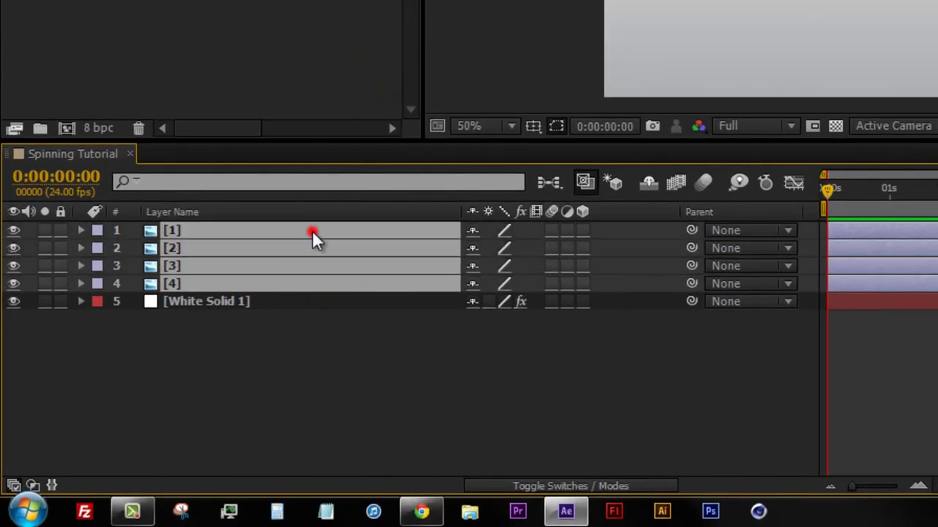
left_click(584, 230)
left_click(684, 327)
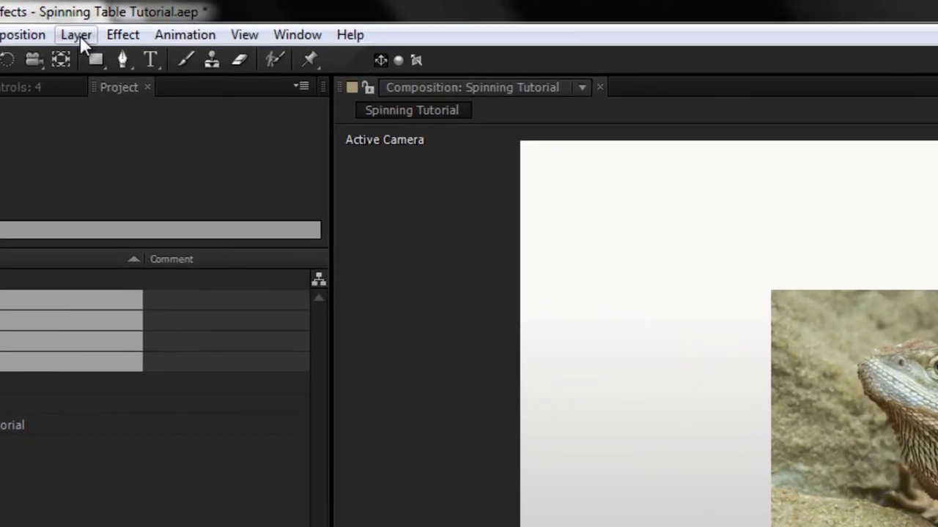
Add a null object, rename it 'Image Controller', and enable its 3D switch.
left_click(83, 15)
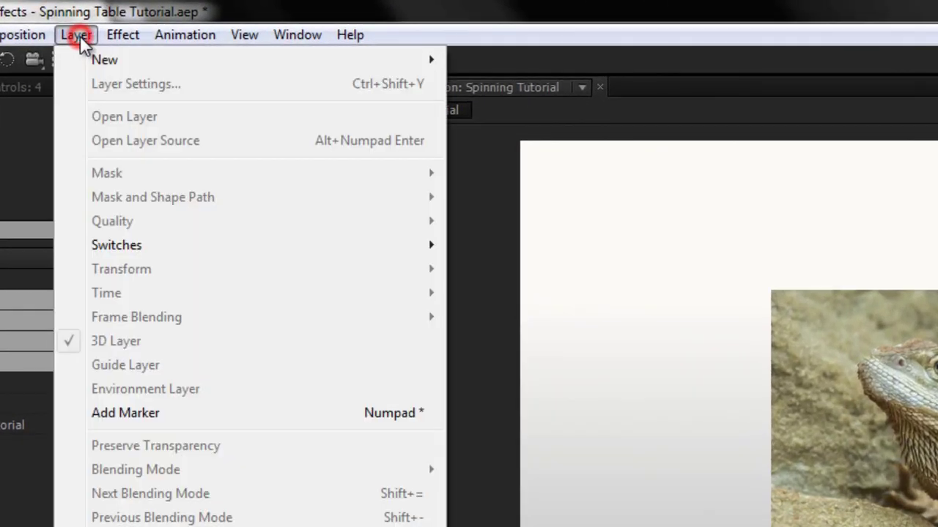
mouse_move(105, 60)
left_click(536, 153)
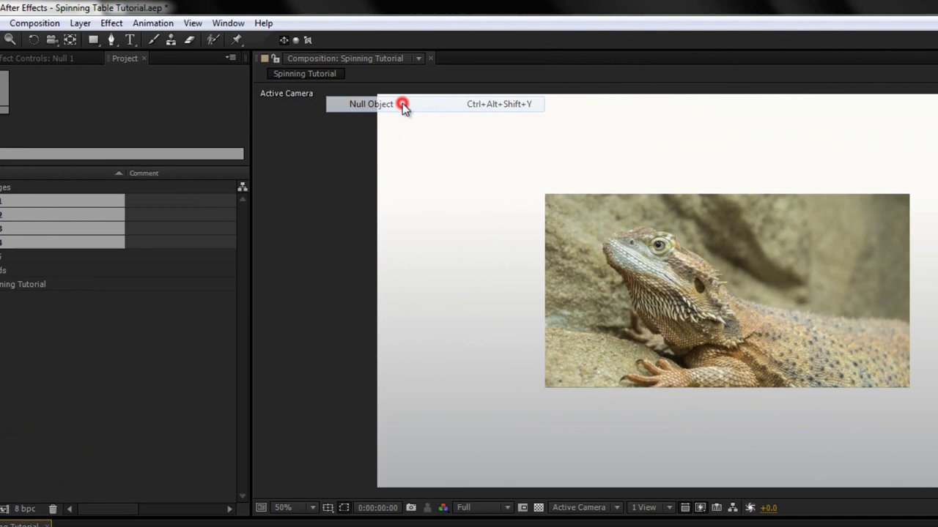
right_click(86, 389)
left_click(114, 377)
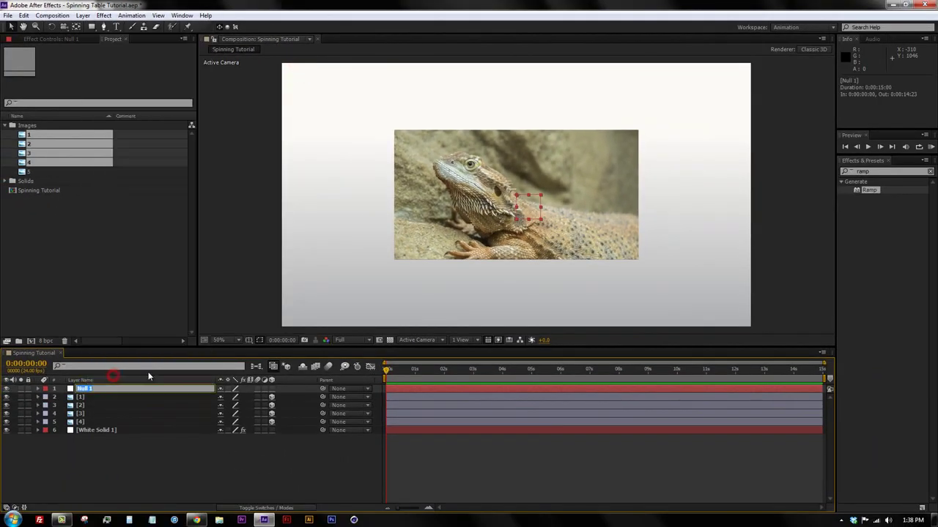
type("Image Con")
type("troller")
key("Return")
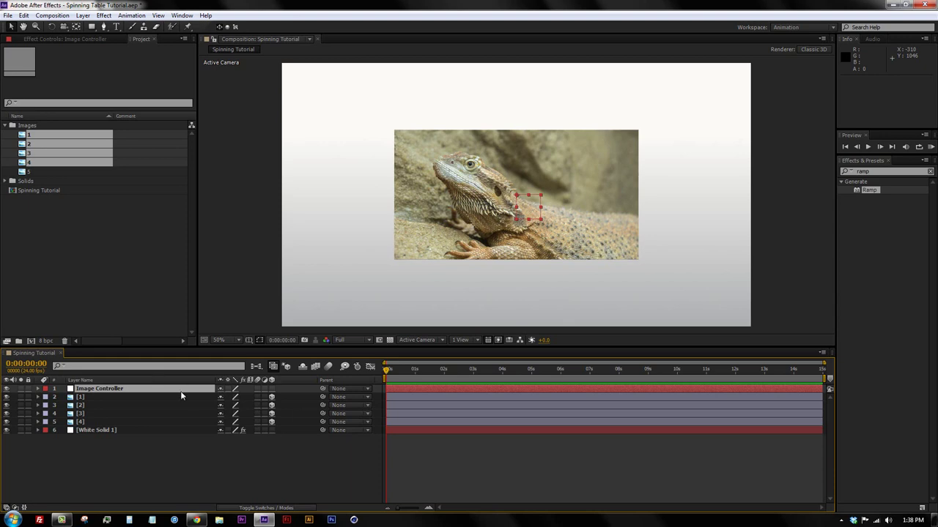
left_click(272, 388)
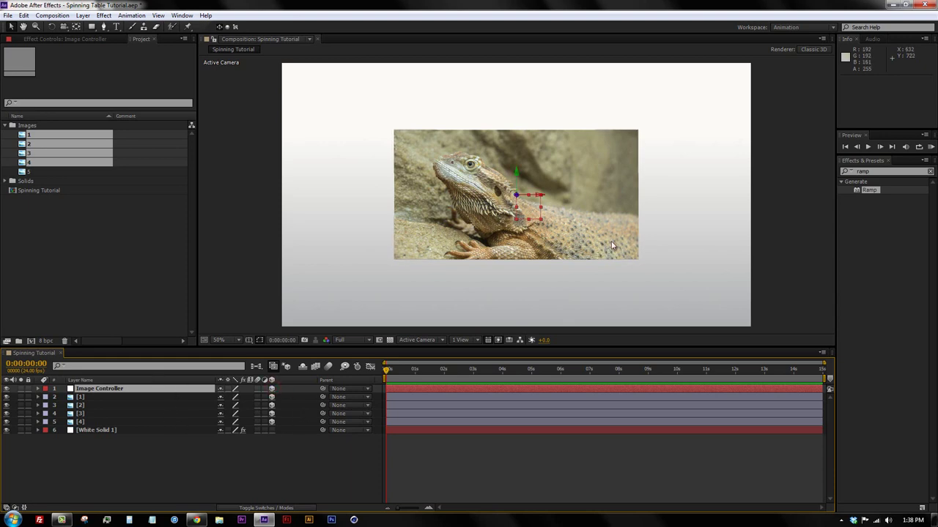
left_click(461, 340)
left_click(479, 358)
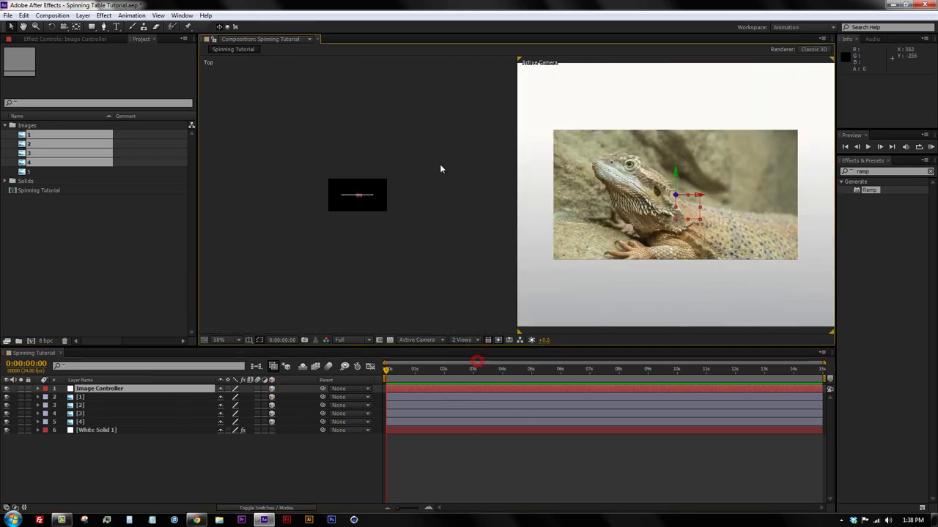
scroll(381, 206, "up", 1)
left_click(462, 340)
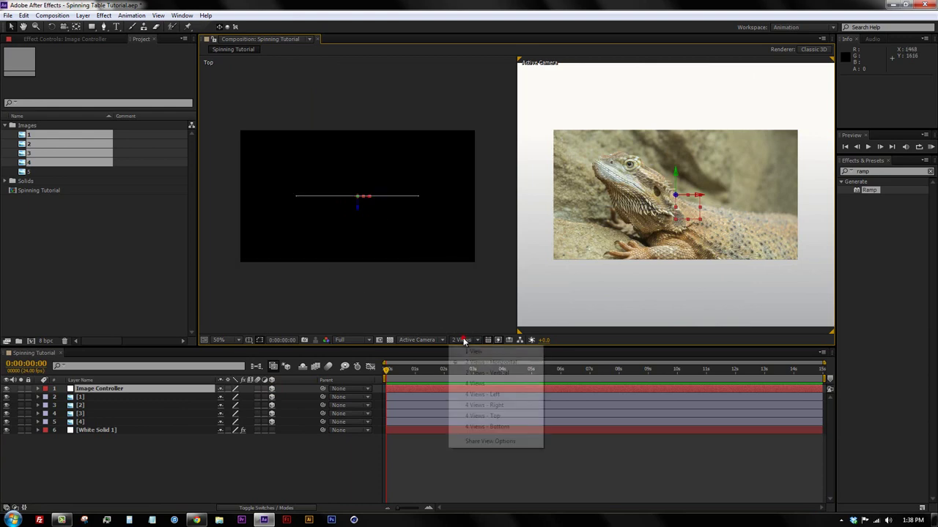
left_click(391, 294)
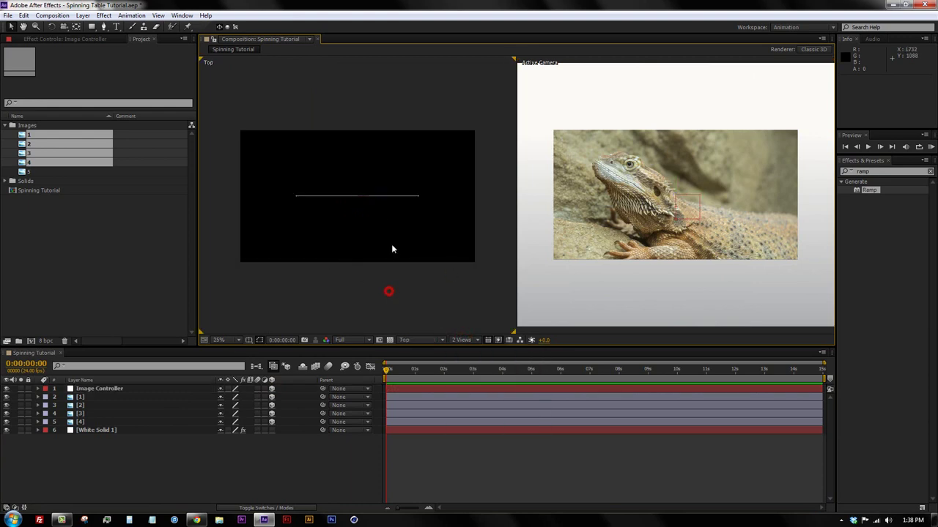
left_click(420, 341)
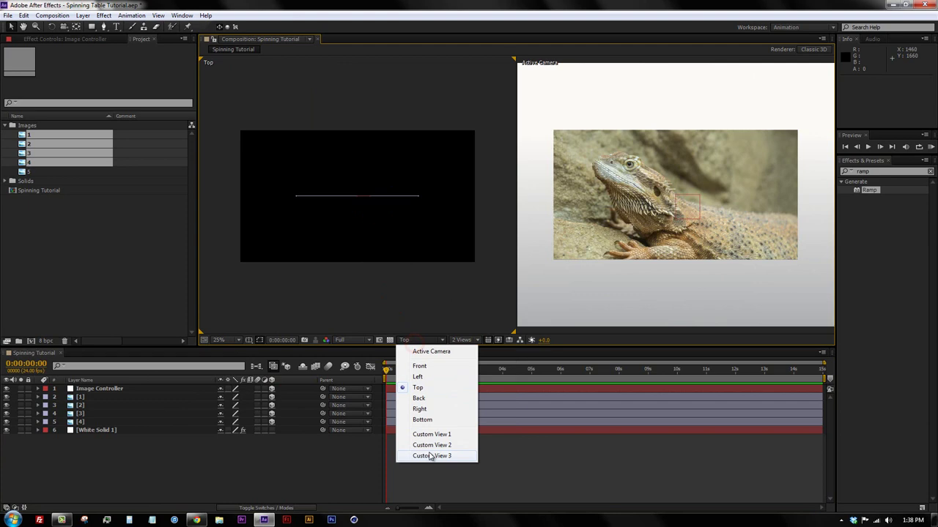
left_click(420, 388)
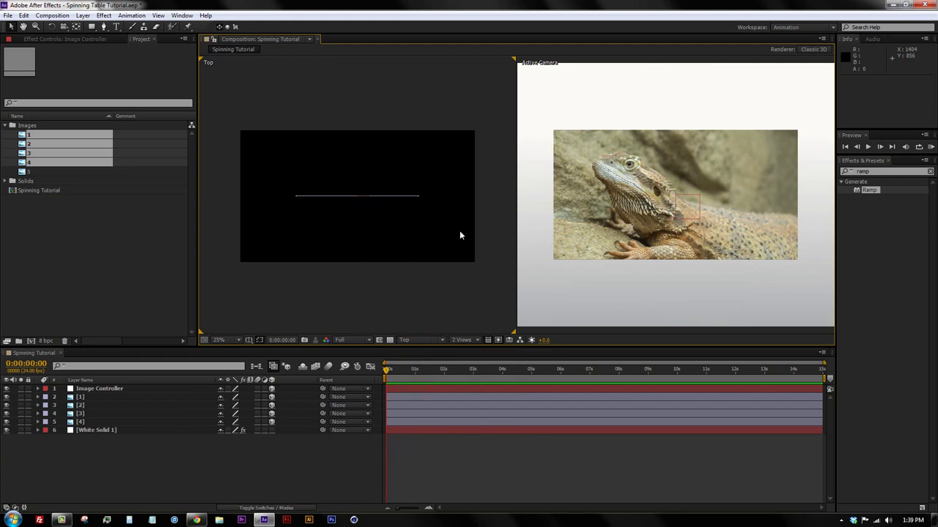
scroll(712, 181, "down", 2)
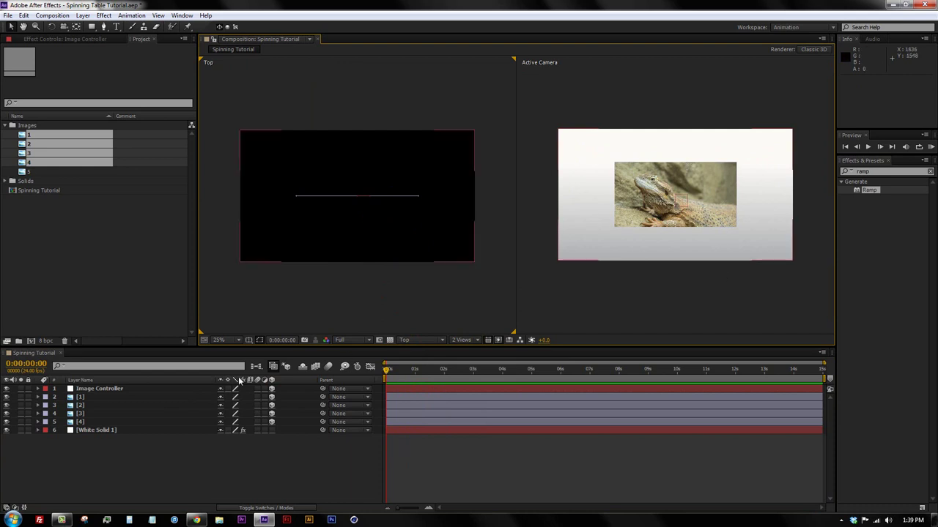
left_click(92, 389)
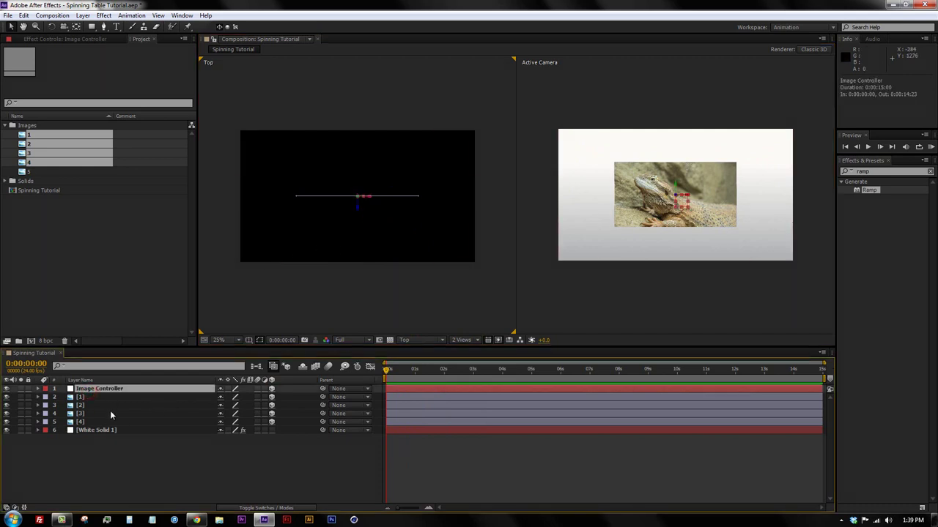
left_click(90, 396)
left_click(84, 422, "shift")
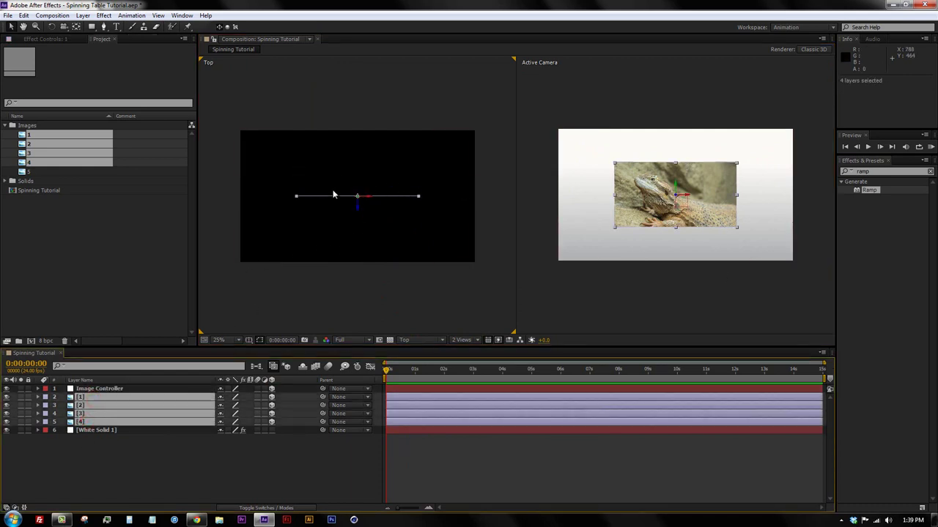
Parent image layers [1]–[4] to Image Controller and reveal their Position values.
left_click(391, 253)
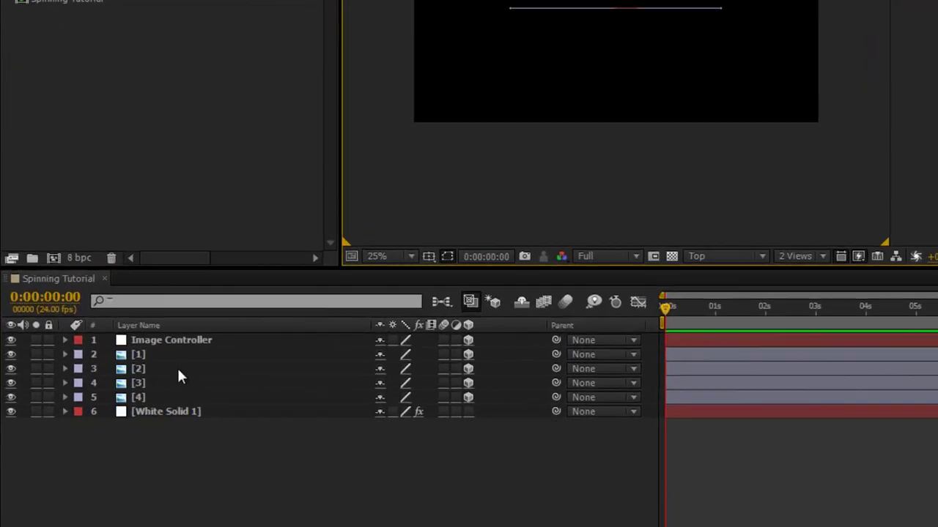
left_click(86, 397)
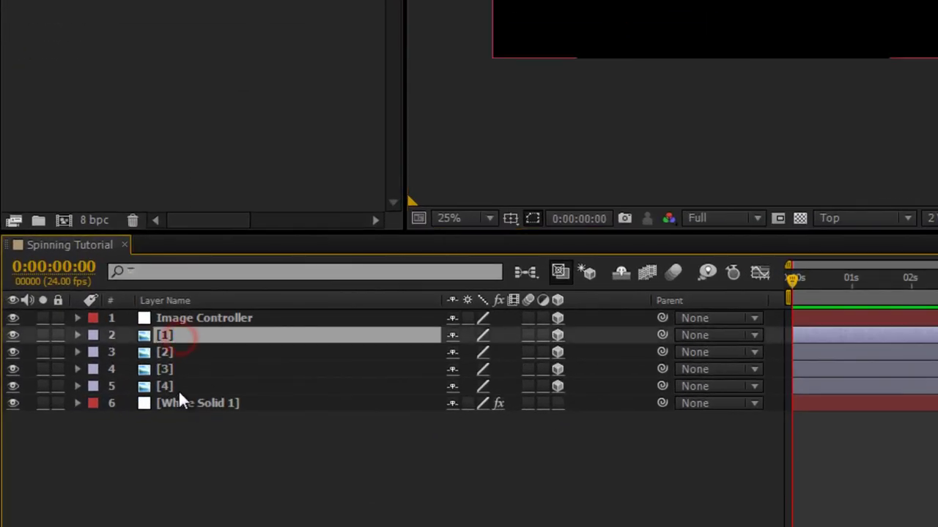
left_click(86, 422, "shift")
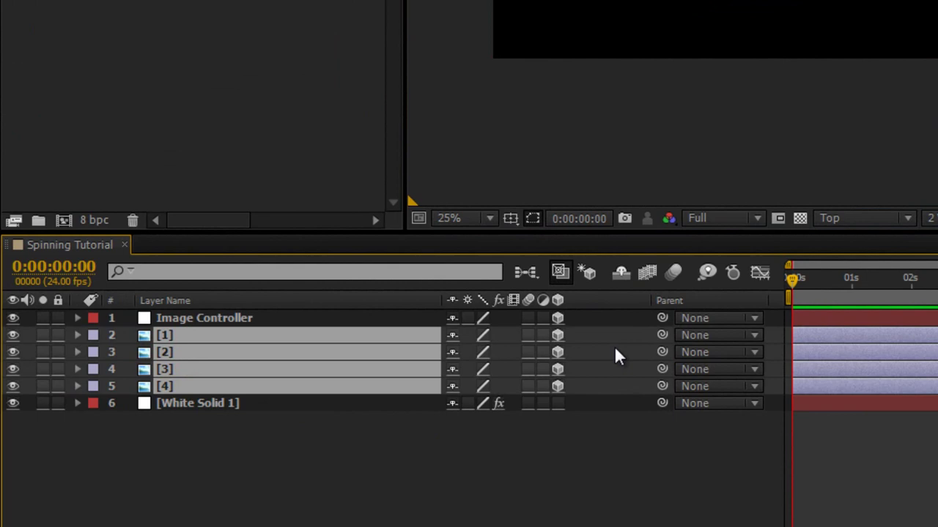
left_click(686, 337)
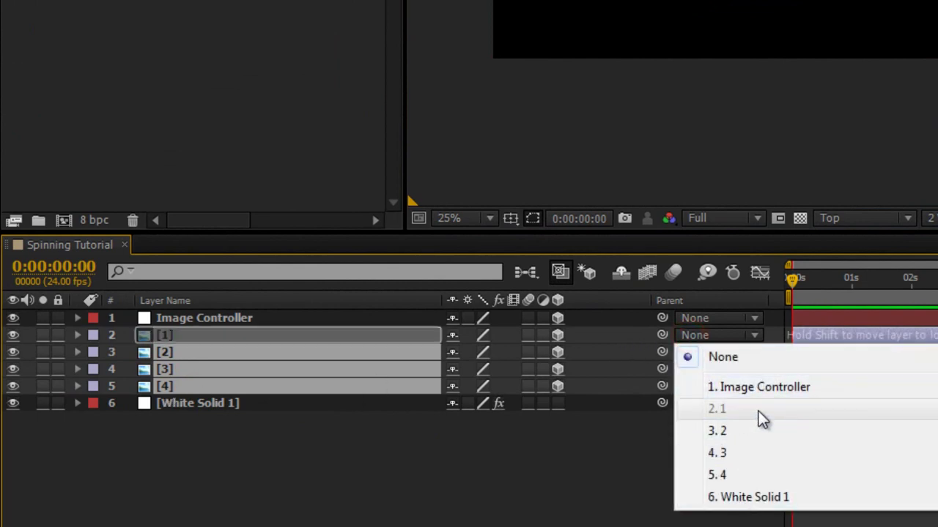
left_click(767, 390)
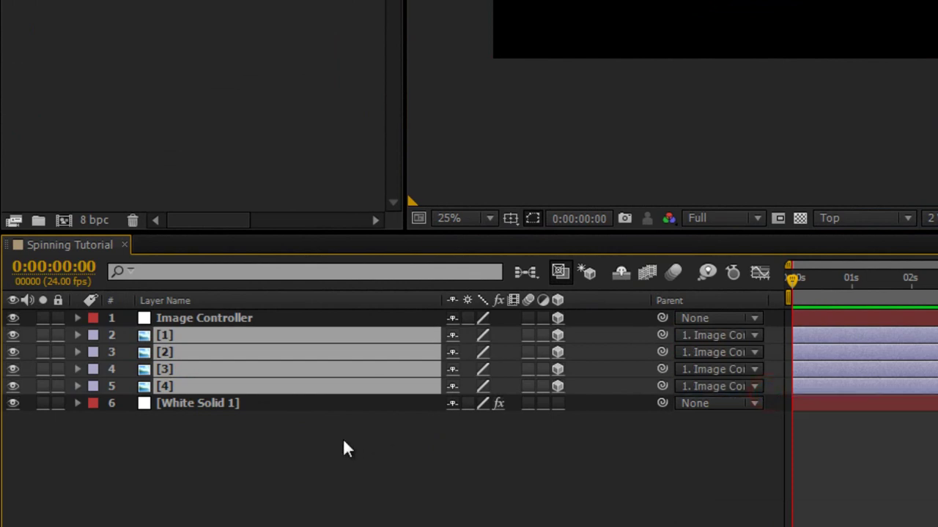
key("p")
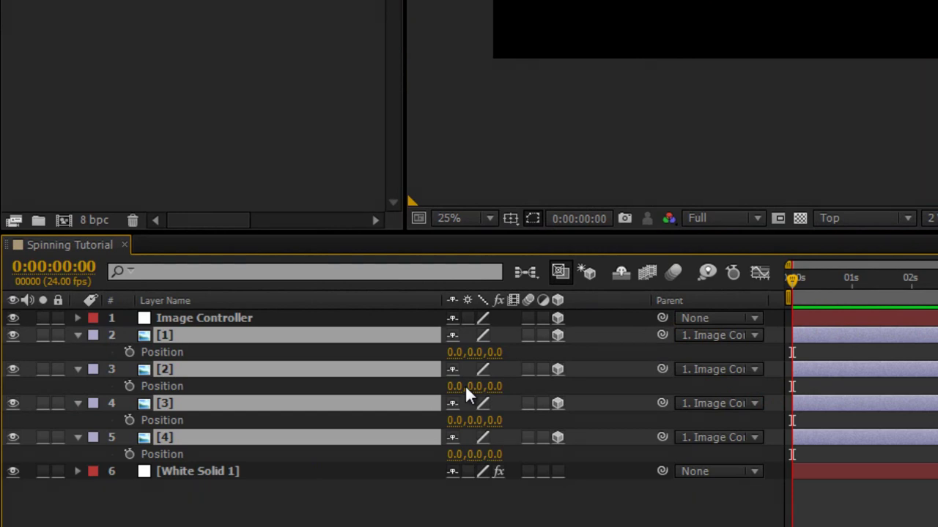
Test-rotate Image Controller on X and Y, then reset all three rotations to zero.
left_click(242, 320)
key("r")
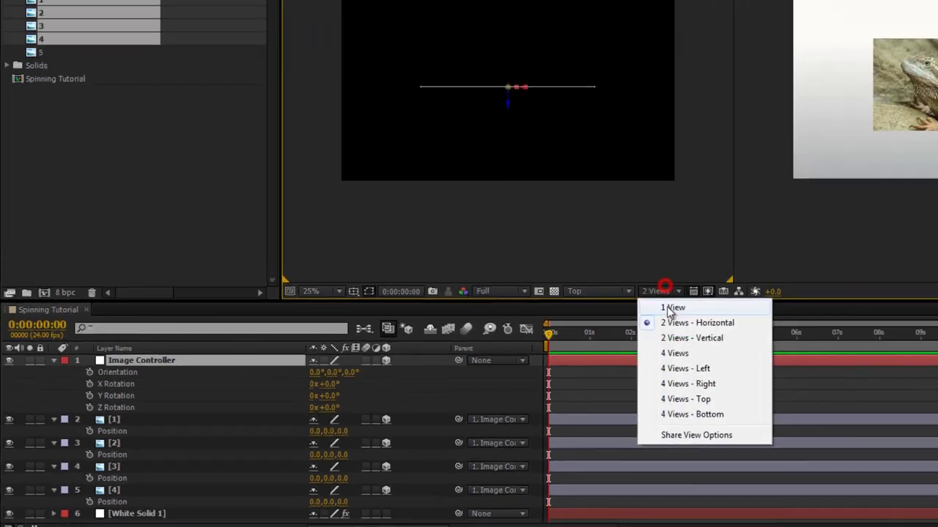
left_click(463, 350)
mouse_move(231, 406)
left_mouse_down()
mouse_move(264, 421)
mouse_move(297, 422)
left_mouse_up()
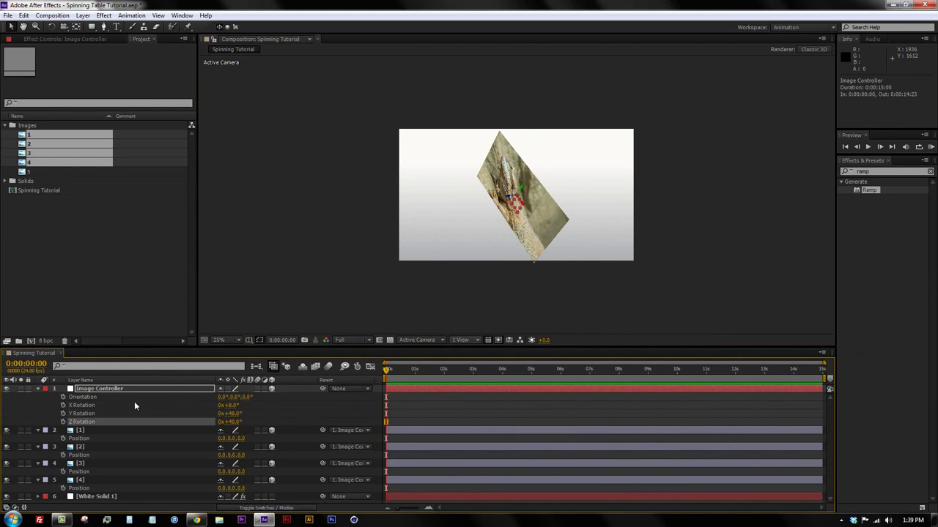
left_click(82, 405, "shift")
right_click(81, 424)
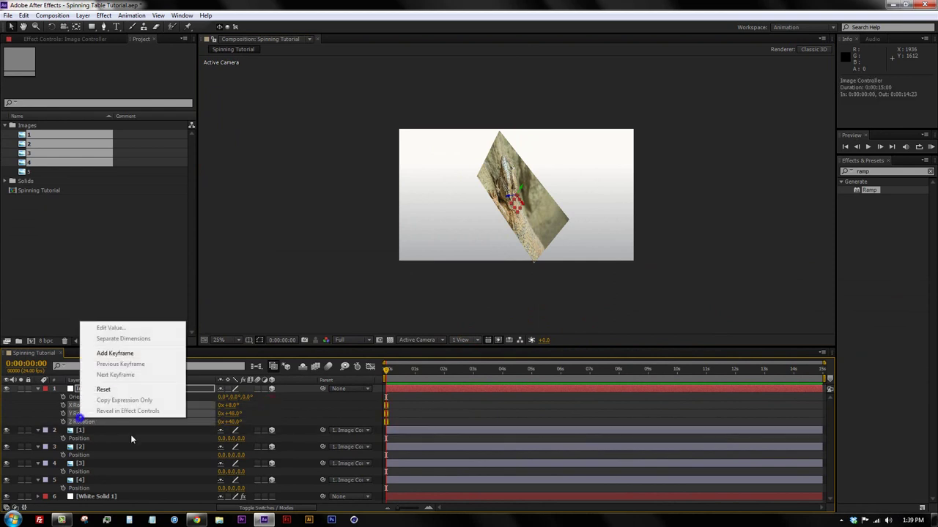
left_click(115, 390)
left_click(249, 277)
scroll(274, 285, "up", 2)
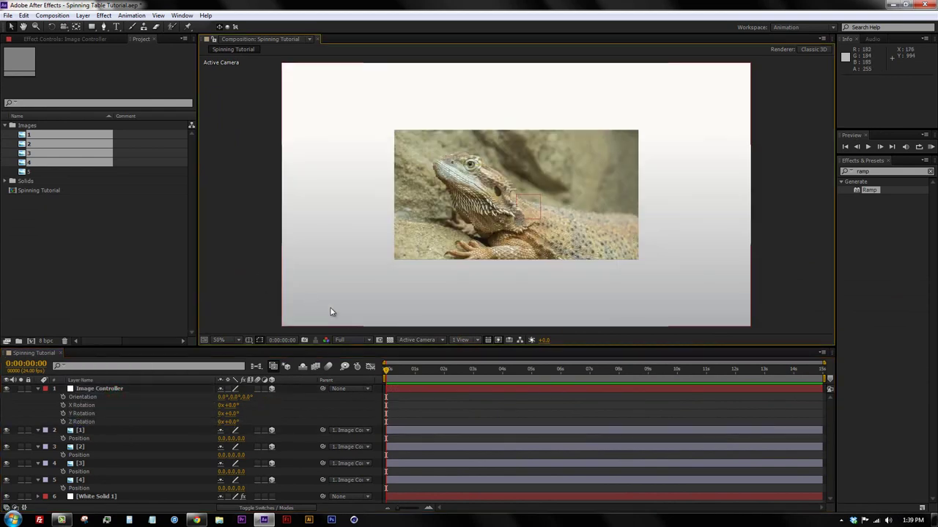
Set image layer [1]'s Position to 0,0,-1000 and layer [2]'s to -1000,0,0.
left_click(81, 431)
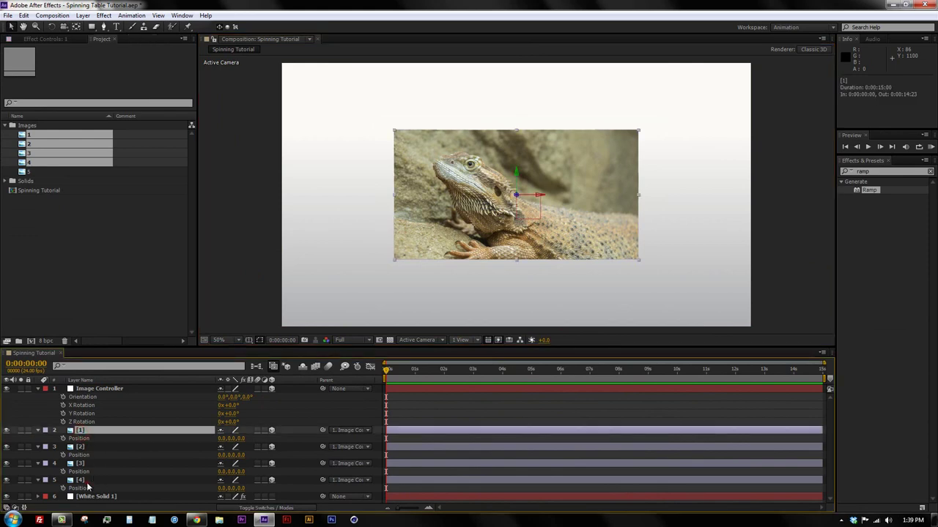
left_click(83, 482)
left_click(86, 431, "shift")
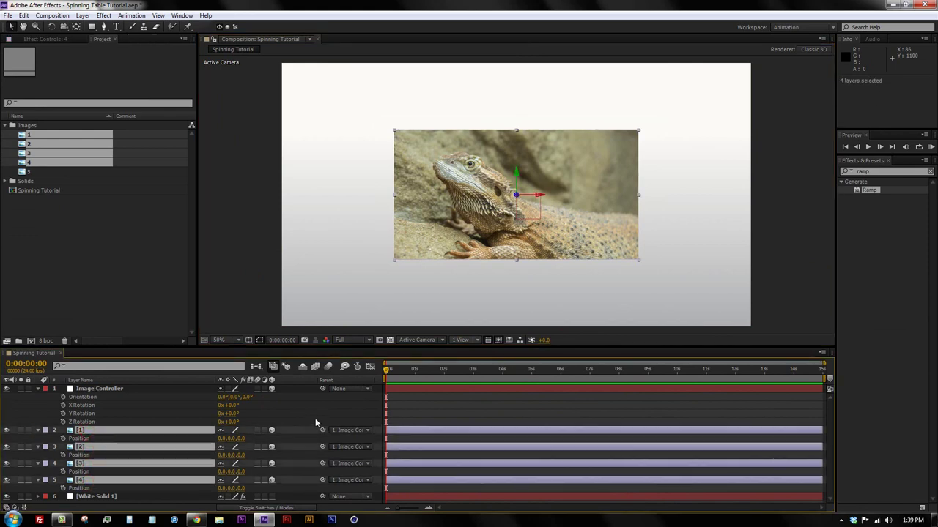
left_click(315, 419)
left_click(89, 430)
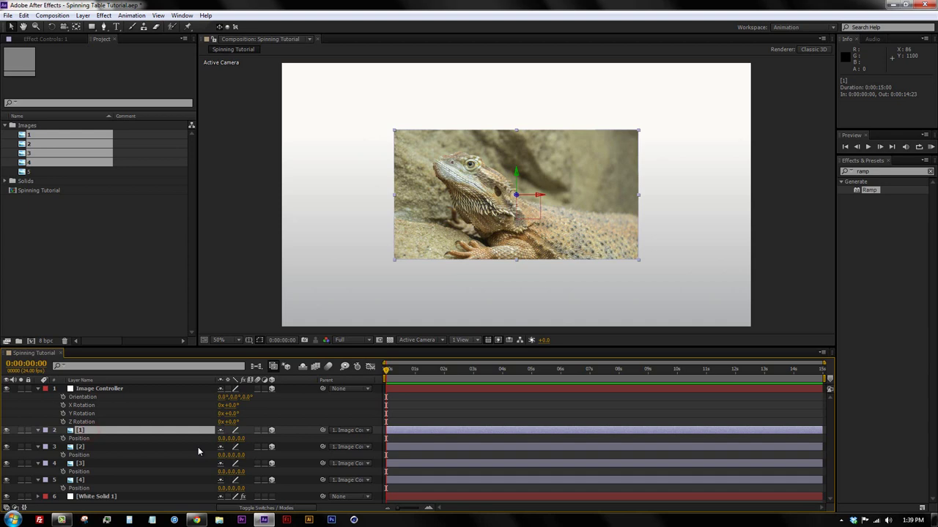
left_click(244, 438)
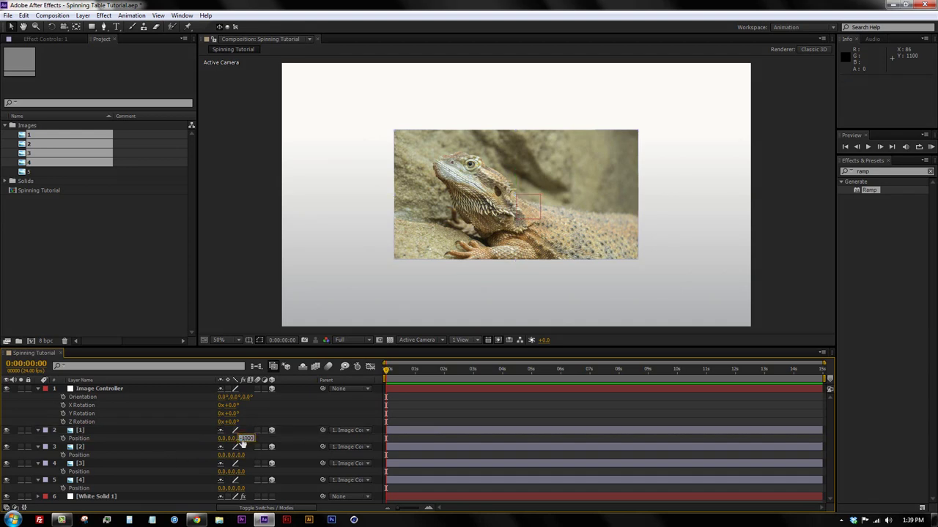
key("Return")
left_click(85, 446)
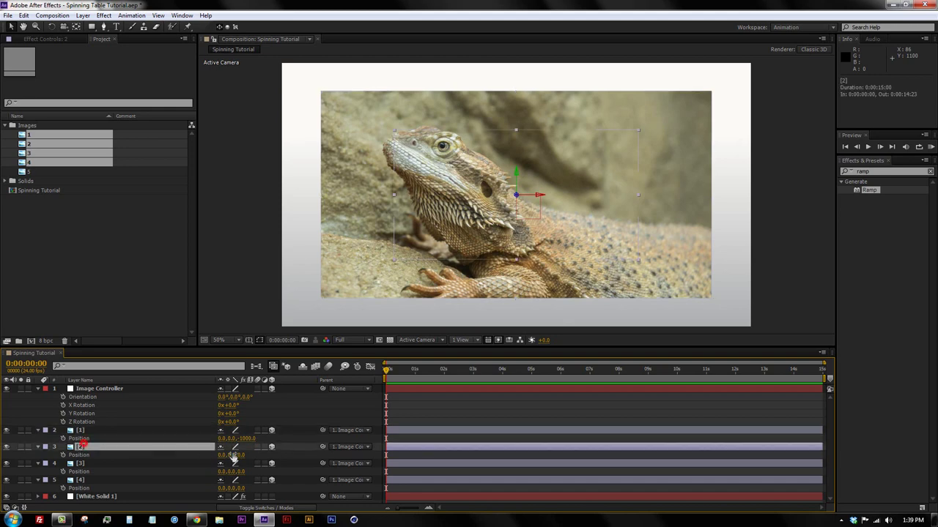
left_click(222, 455)
key("Return")
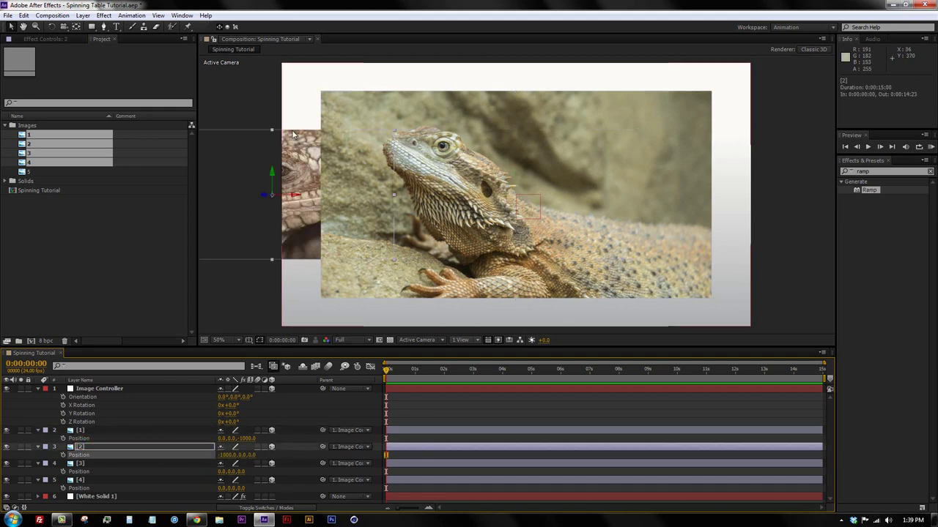
Set image layer [3]'s Position to 0,0,1000 and layer [4]'s to 1000,0,0.
key("comma")
key("comma")
left_click(95, 463)
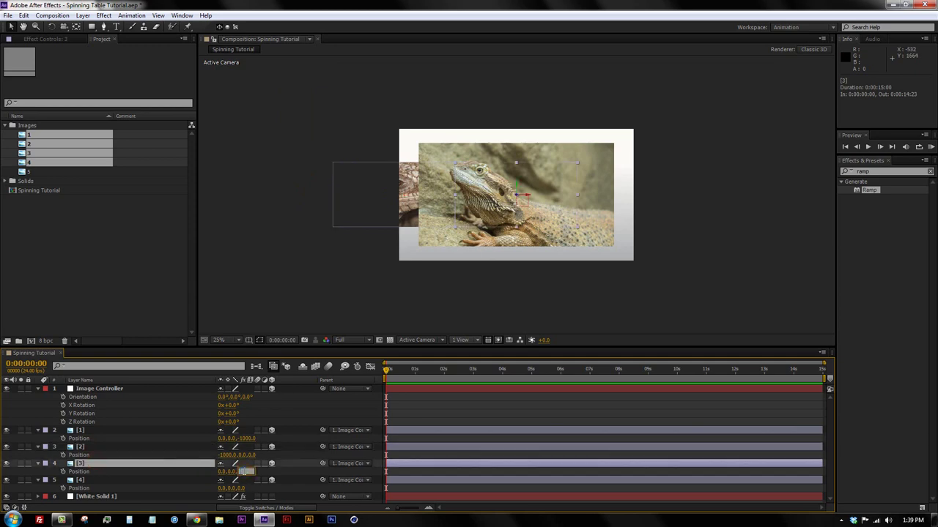
left_click(248, 472)
type("1000")
key("Return")
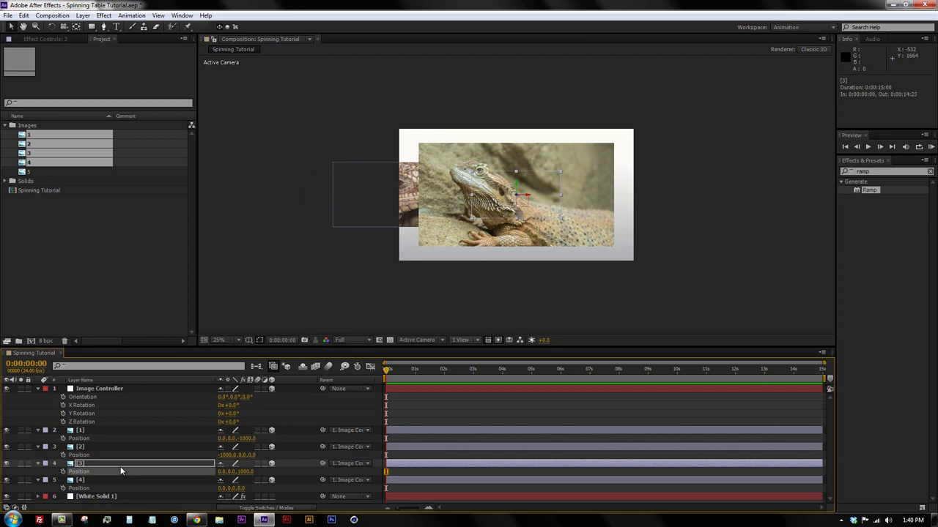
left_click(107, 481)
left_click(223, 488)
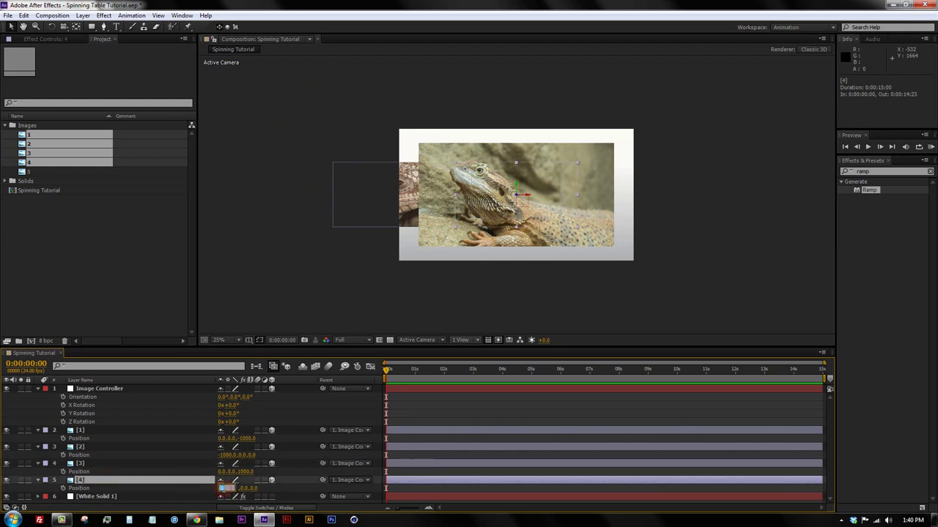
type("1000")
key("Return")
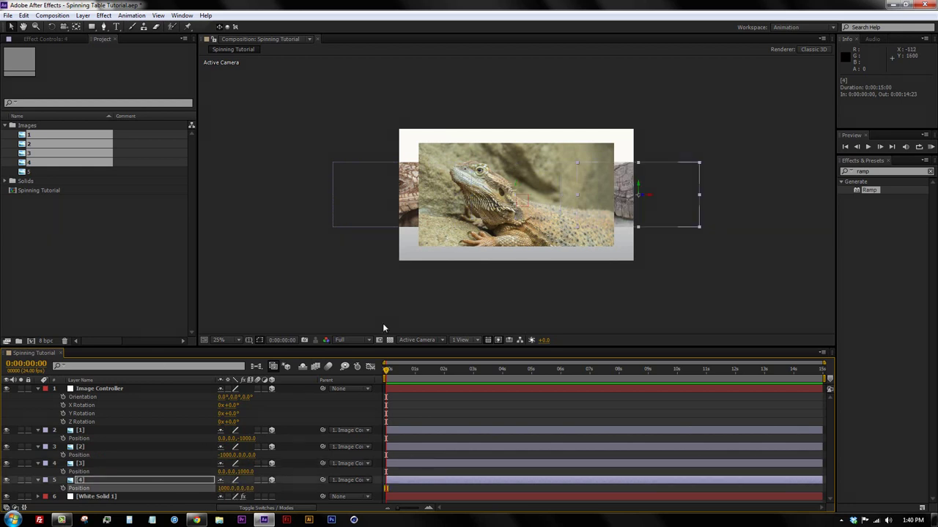
Test-spin the ring via Image Controller's rotation in 2 Views, undo it, and return to 1 View.
left_click(466, 341)
left_click(473, 360)
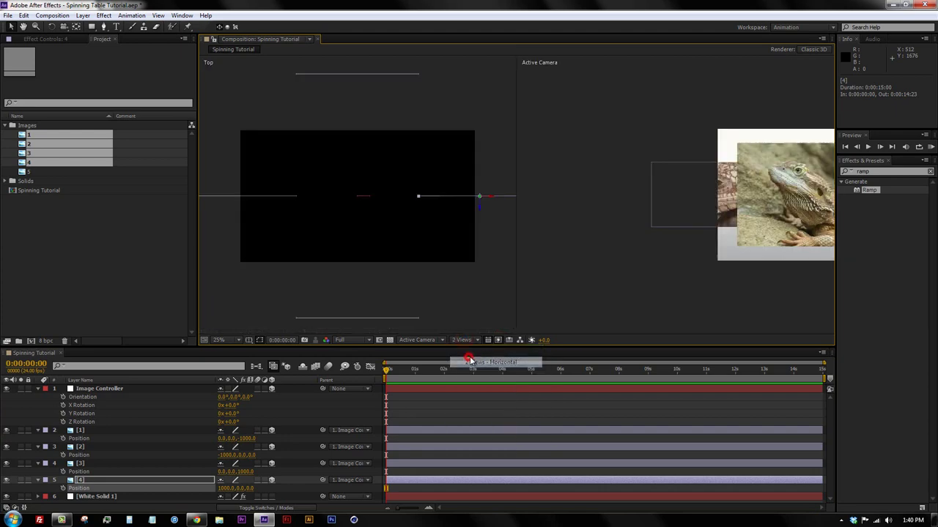
left_click(407, 390)
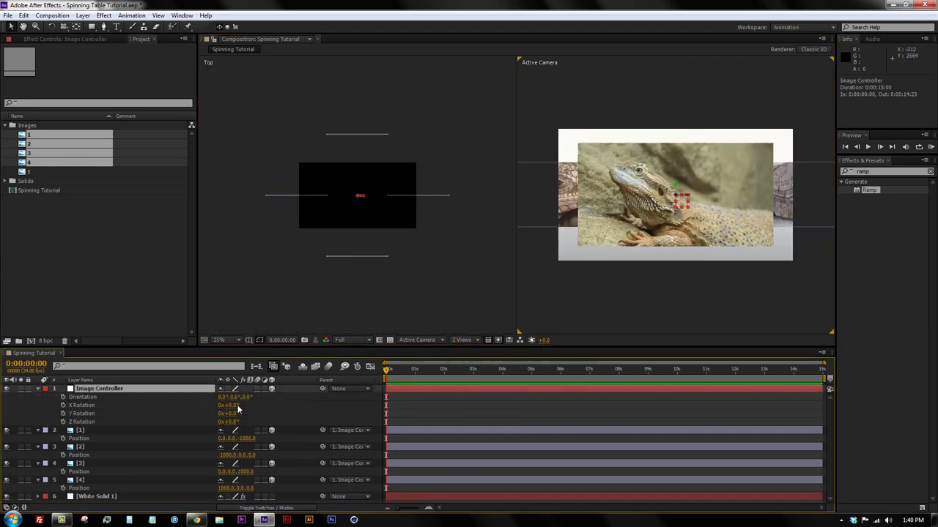
left_click_drag(232, 413, 331, 423)
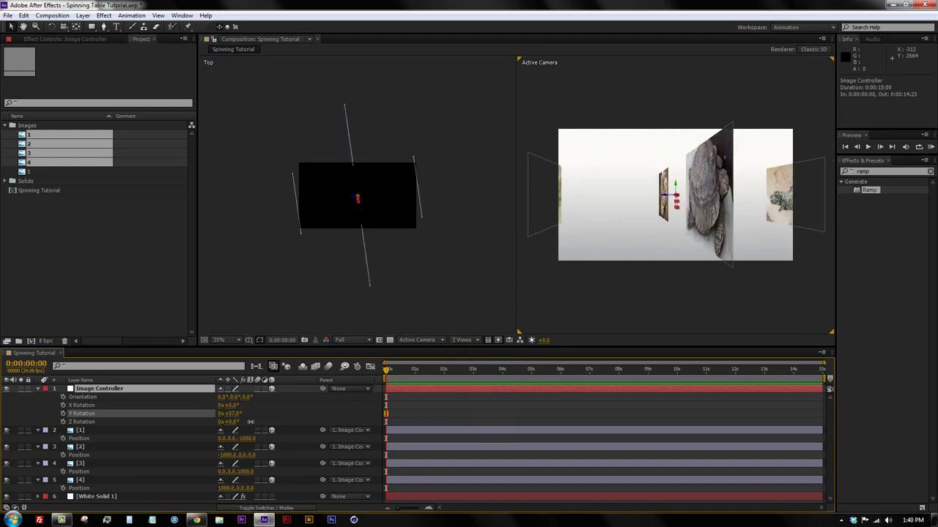
left_click_drag(331, 423, 364, 432)
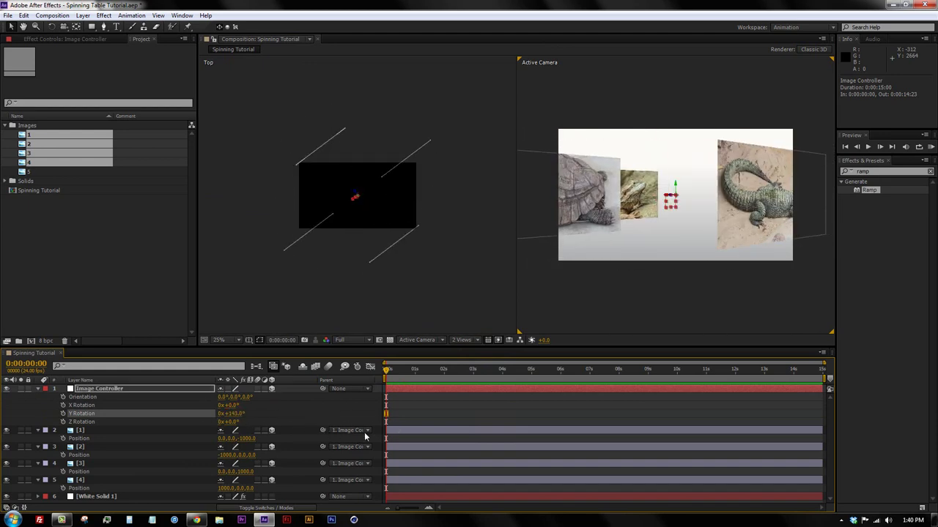
key("ctrl+z")
left_click(481, 342)
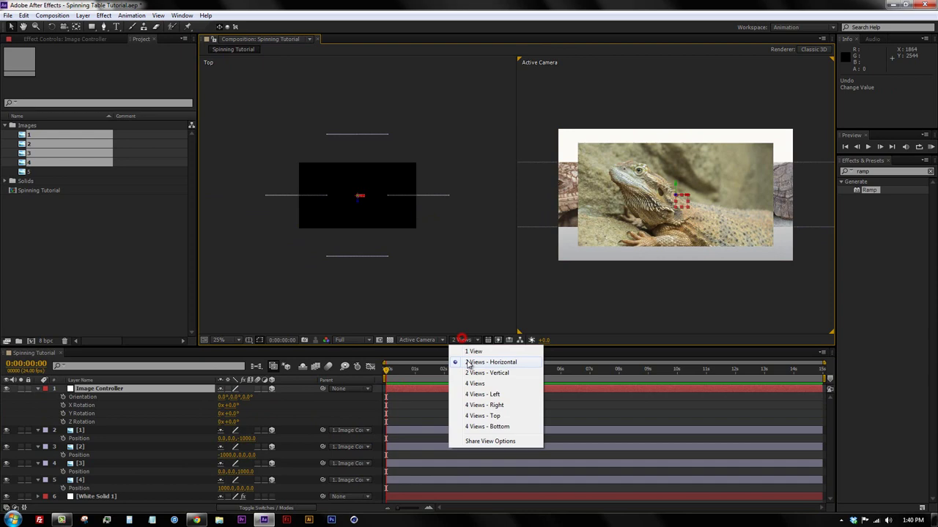
left_click(464, 351)
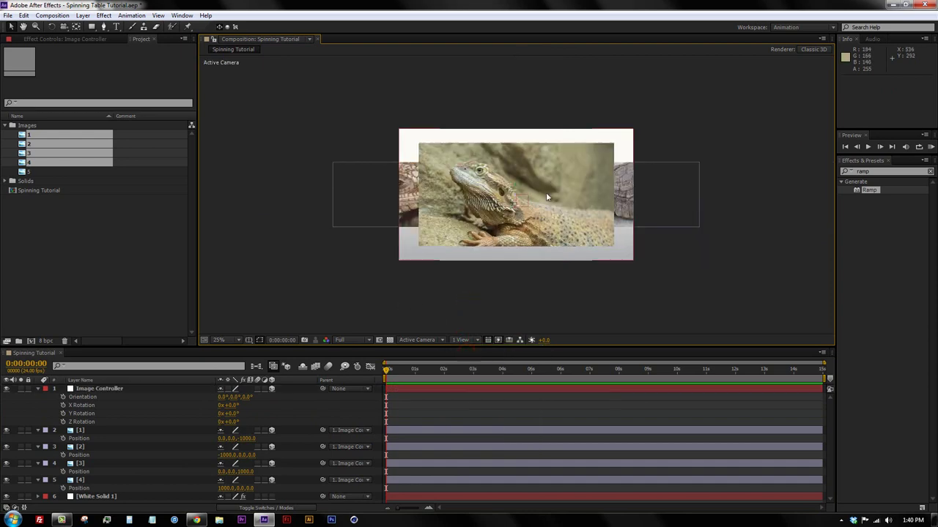
Add Camera 1 and pull it back in the Top view so the front images appear smaller.
left_click(83, 16)
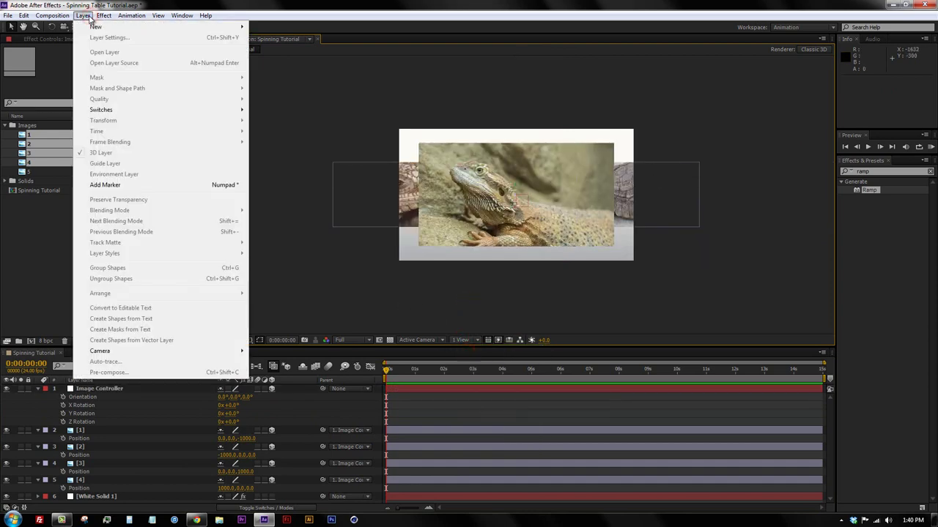
mouse_move(96, 27)
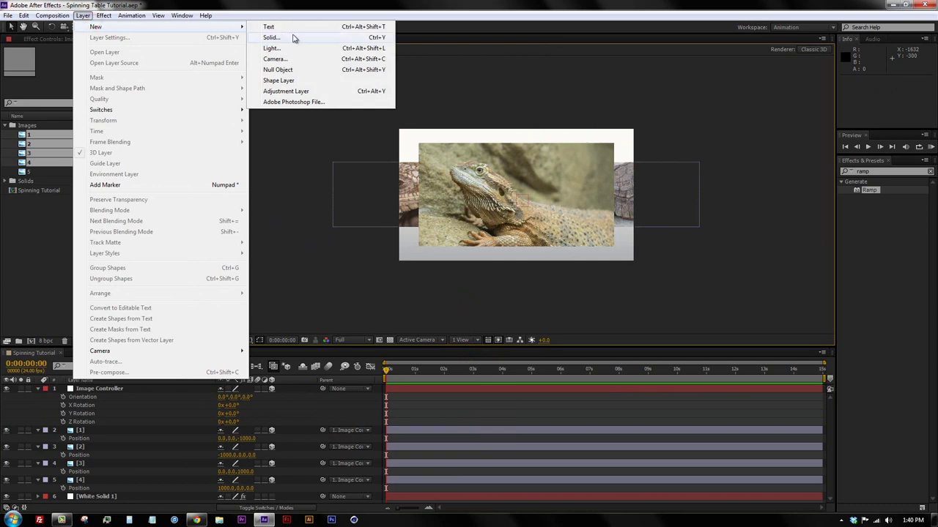
left_click(290, 60)
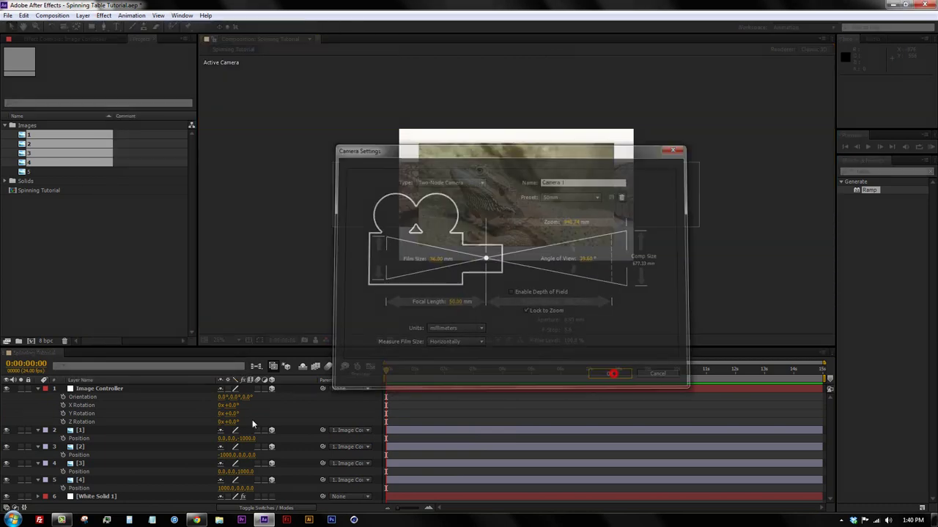
left_click(474, 343)
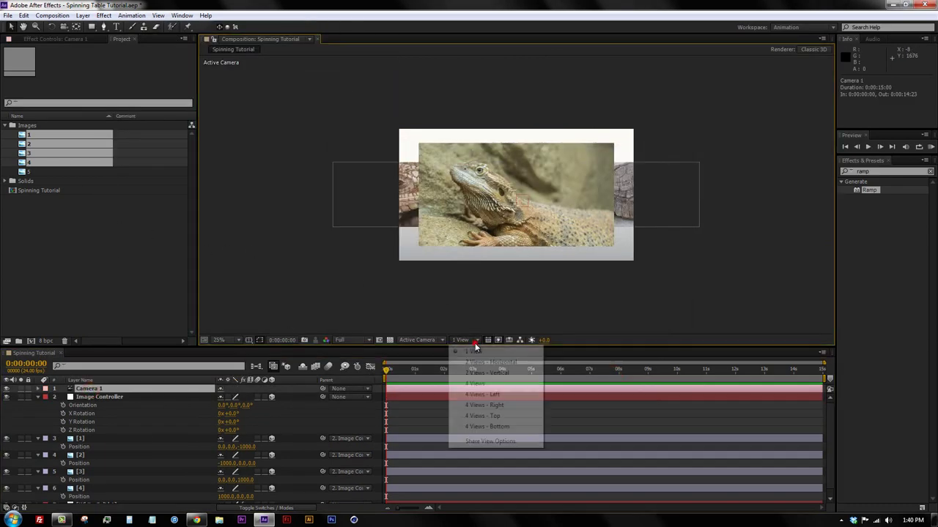
left_click(480, 362)
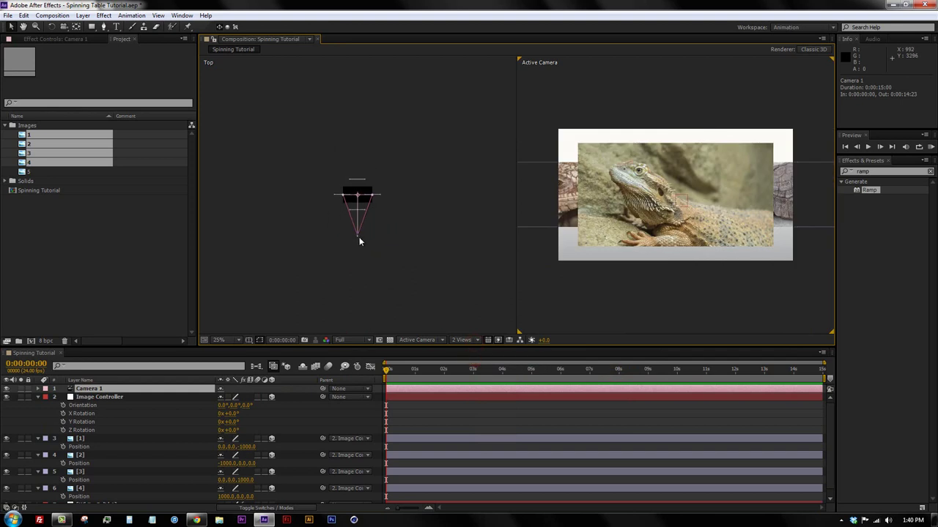
left_click_drag(359, 238, 360, 332)
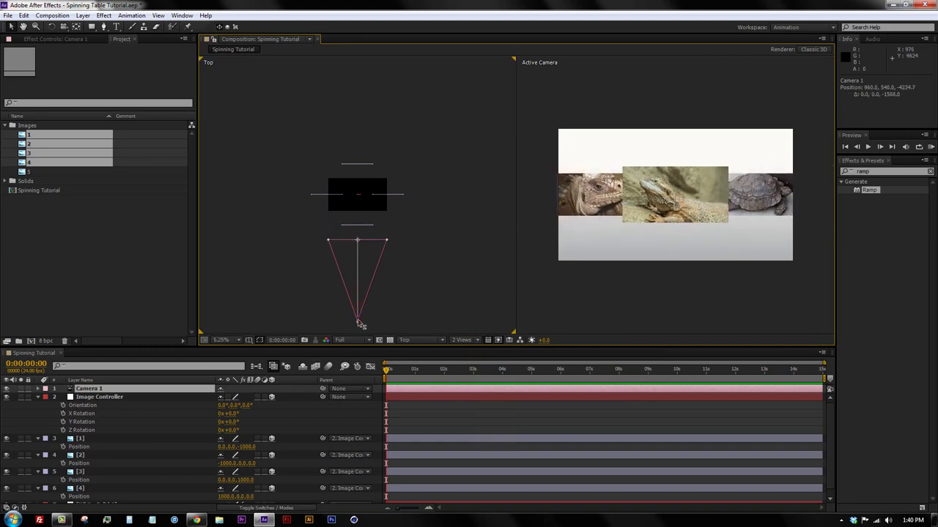
key("Return")
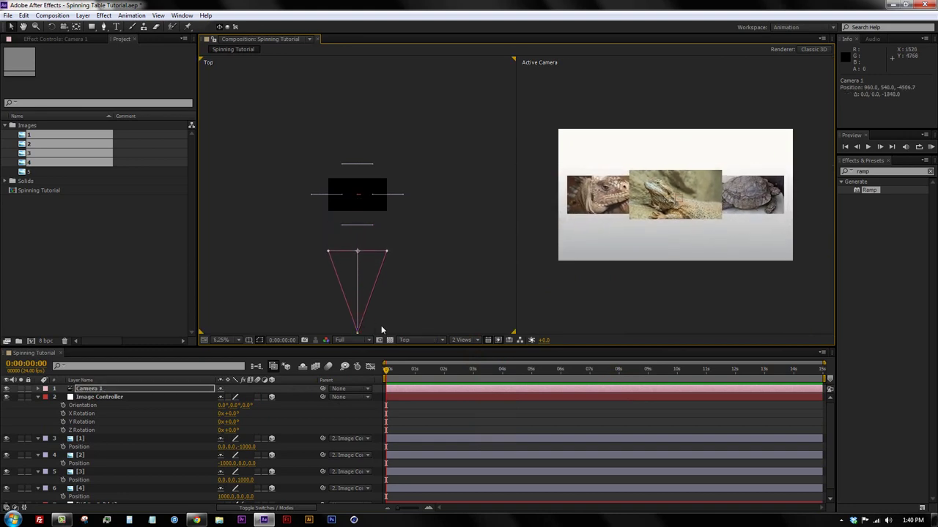
left_click(462, 340)
left_click(469, 349)
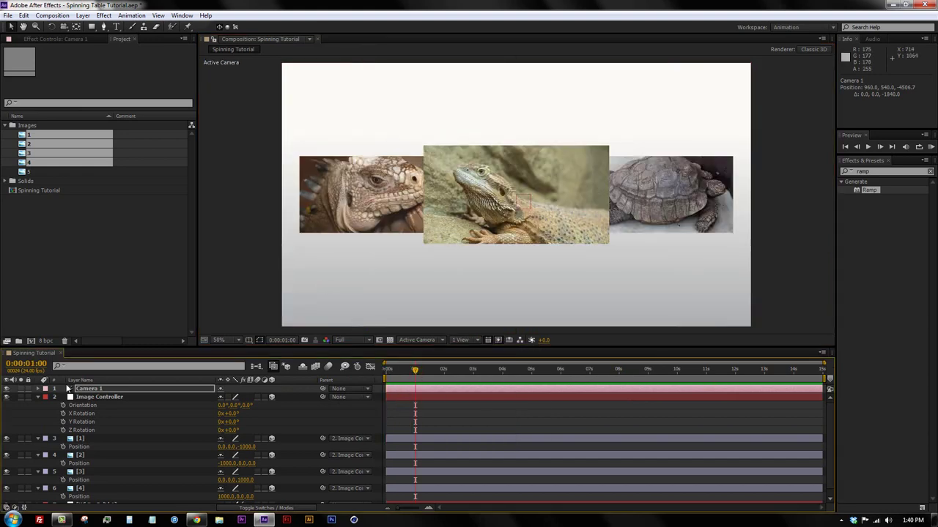
Keyframe Image Controller's Y Rotation at 0° at 1 second and -90° at the start.
left_click(84, 422)
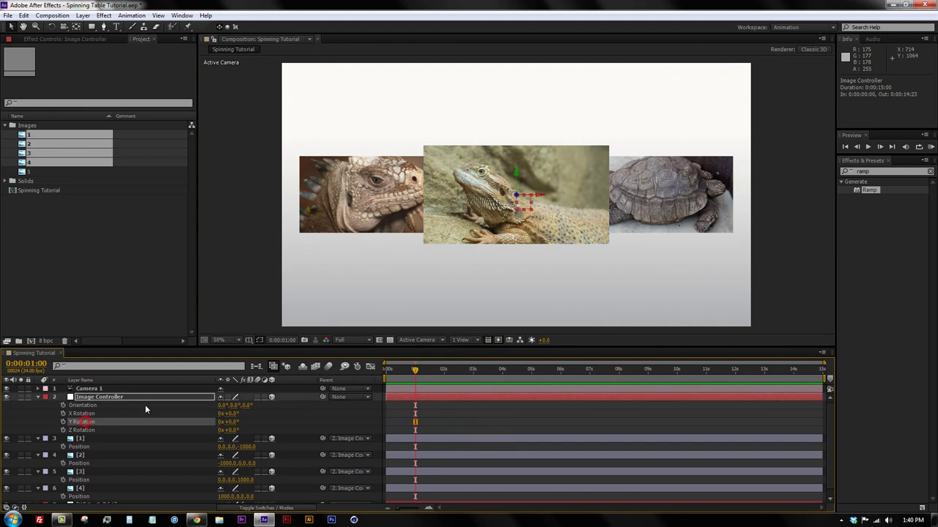
left_click(63, 422)
left_click_drag(397, 377, 386, 371)
left_click(232, 422)
type("-90")
key("Return")
key("space")
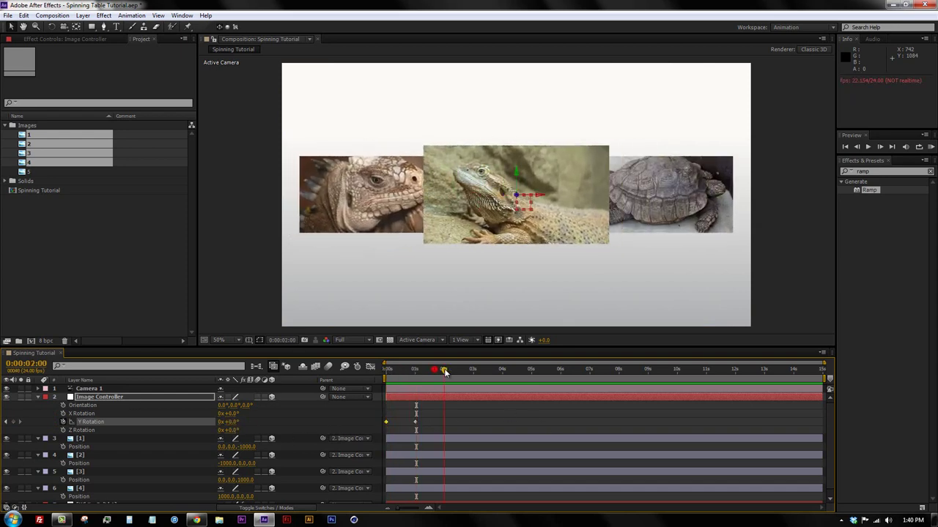
Add Y Rotation keyframes: 0° at 2 s, 90° at 3 and 4 s, 180° at 5 s.
left_click(13, 422)
left_click(473, 369)
left_click_drag(475, 372, 474, 373)
left_click(233, 423)
type("90")
key("Return")
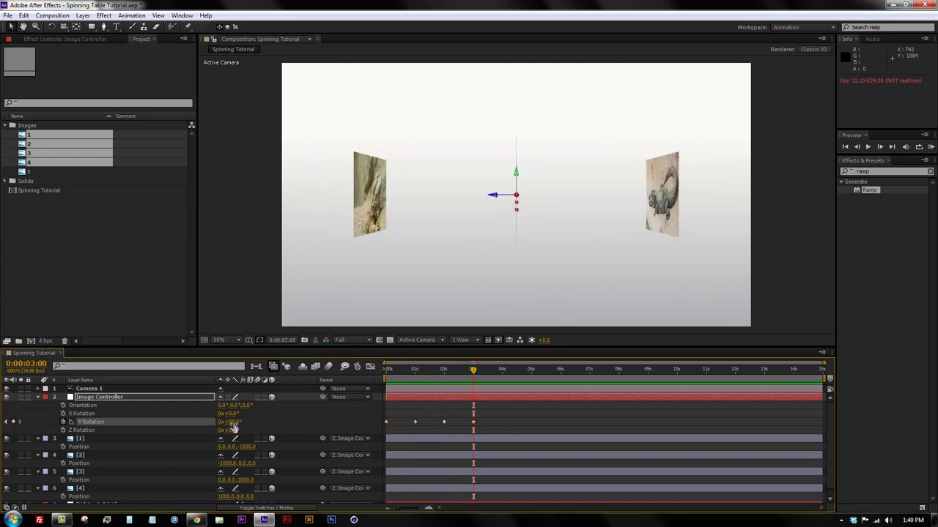
left_click(504, 373)
left_click(12, 422)
left_click_drag(534, 375, 531, 372)
left_click(232, 422)
key("Return")
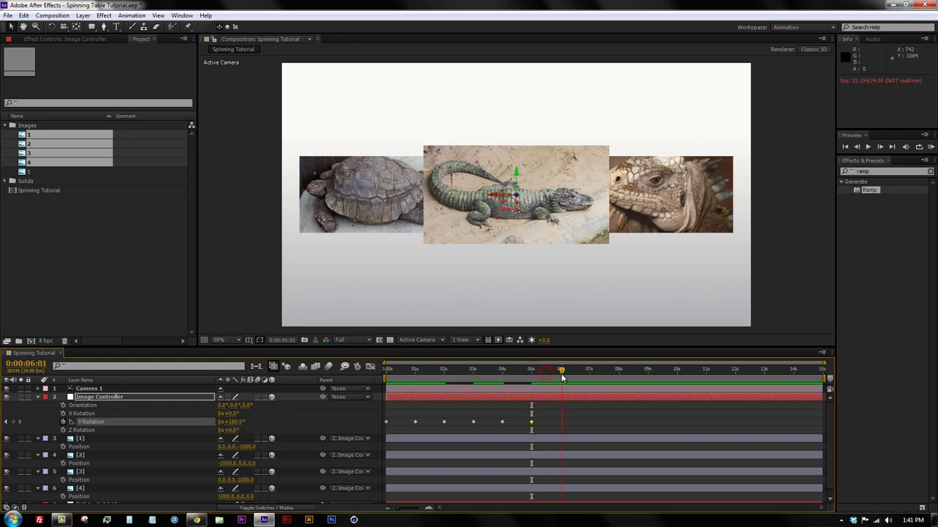
Add Y Rotation keyframes: 180° at 6 s, 270° at 7 and 8 s, one full turn at 9 s, then preview.
left_click_drag(561, 374, 562, 373)
key("Page_Up")
left_click(13, 422)
left_click(589, 370)
left_click(232, 422)
key("Return")
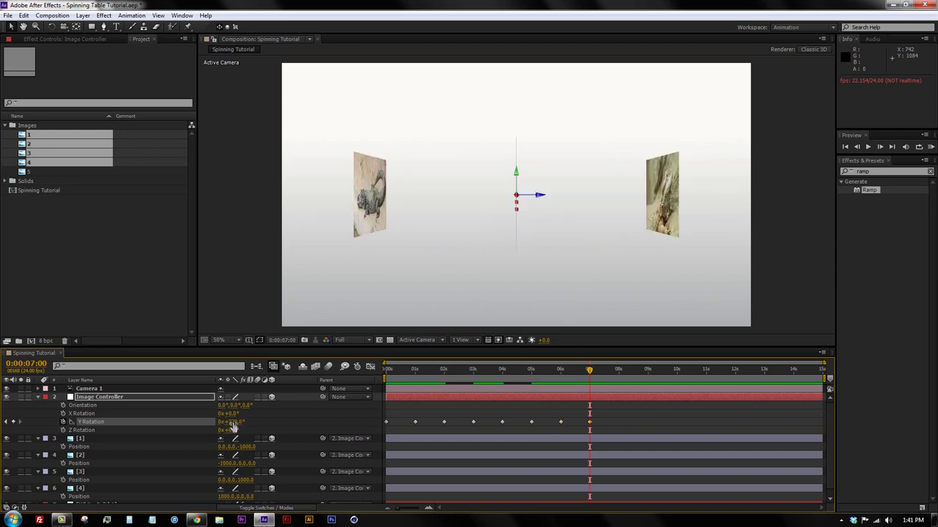
left_click(619, 371)
left_click(11, 423)
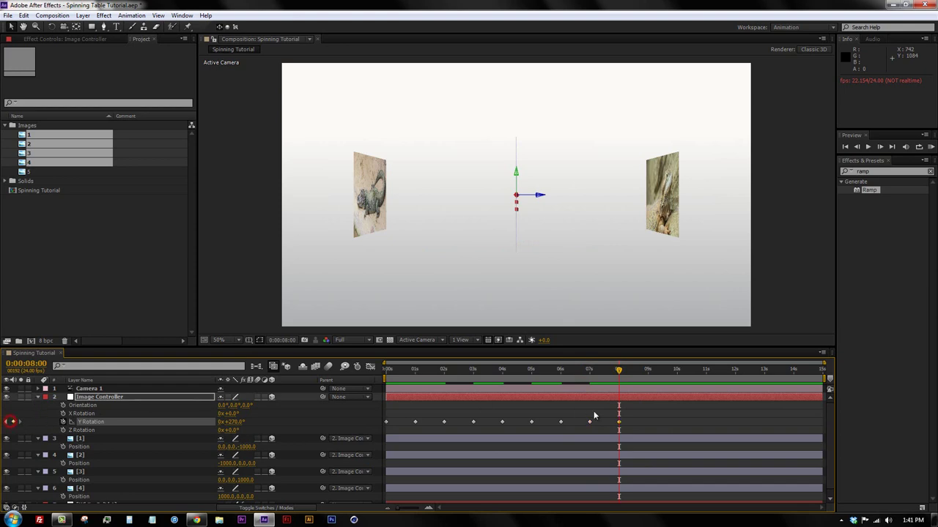
left_click(647, 371)
left_click(239, 423)
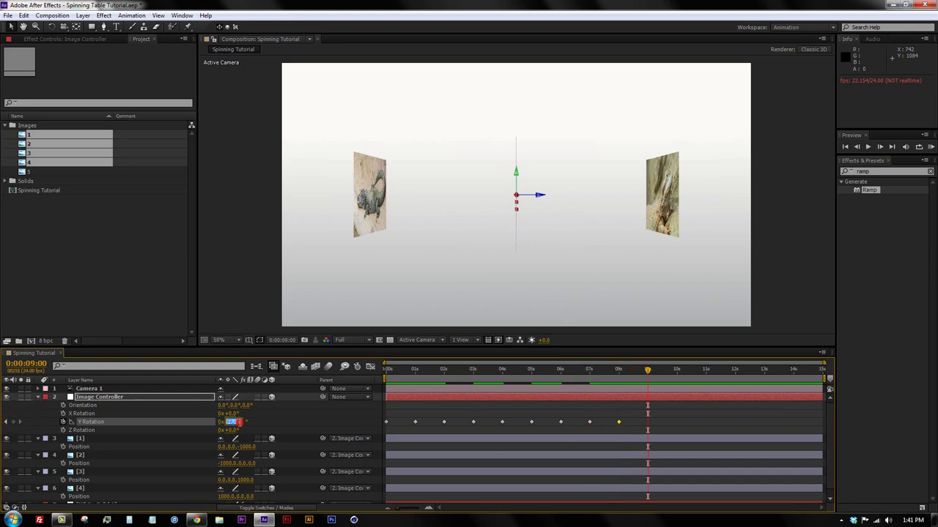
key("Return")
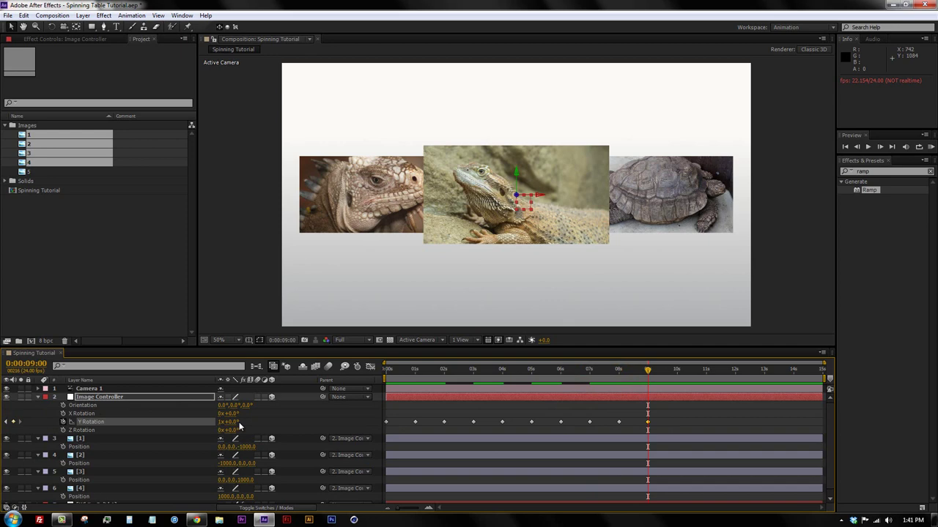
key("KP_0")
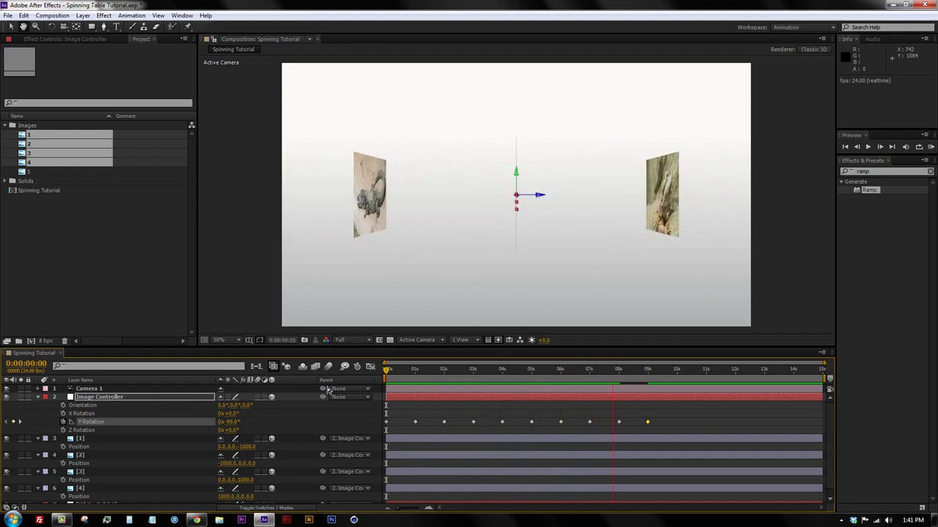
Select all the Y Rotation keyframes and apply Easy Ease in the Graph Editor.
key("space")
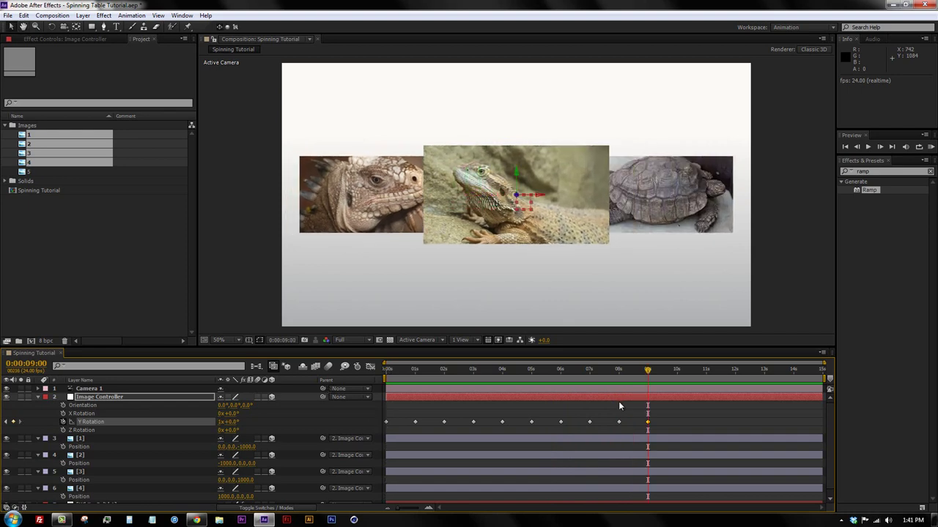
left_click_drag(618, 401, 579, 441)
left_click(415, 422, "shift")
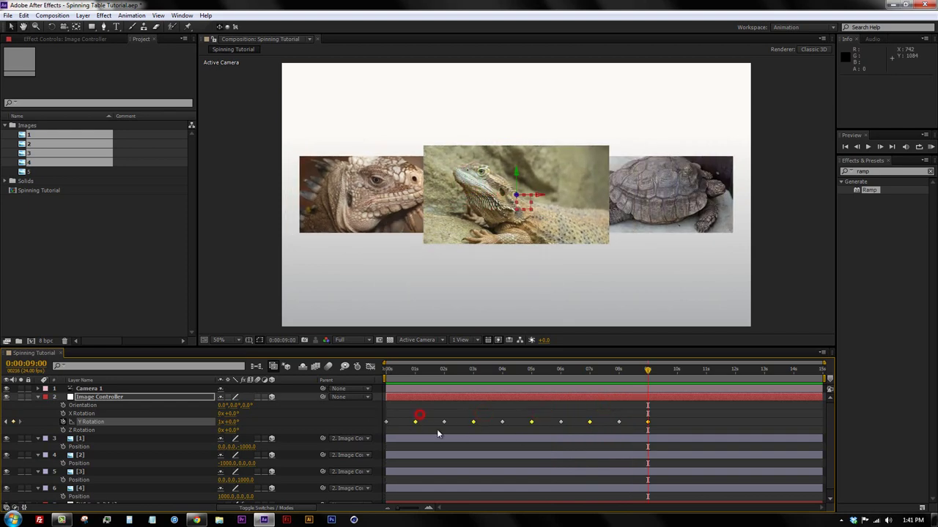
left_click(370, 366)
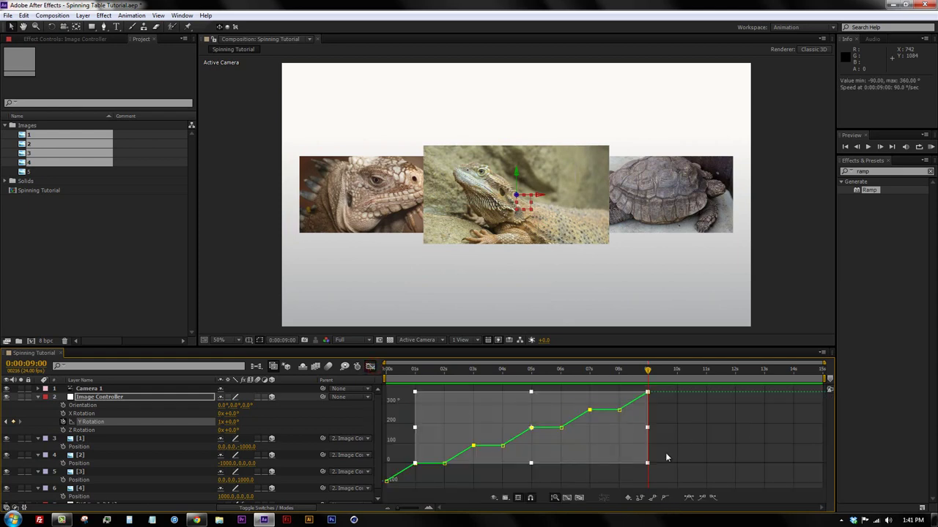
left_click(689, 498)
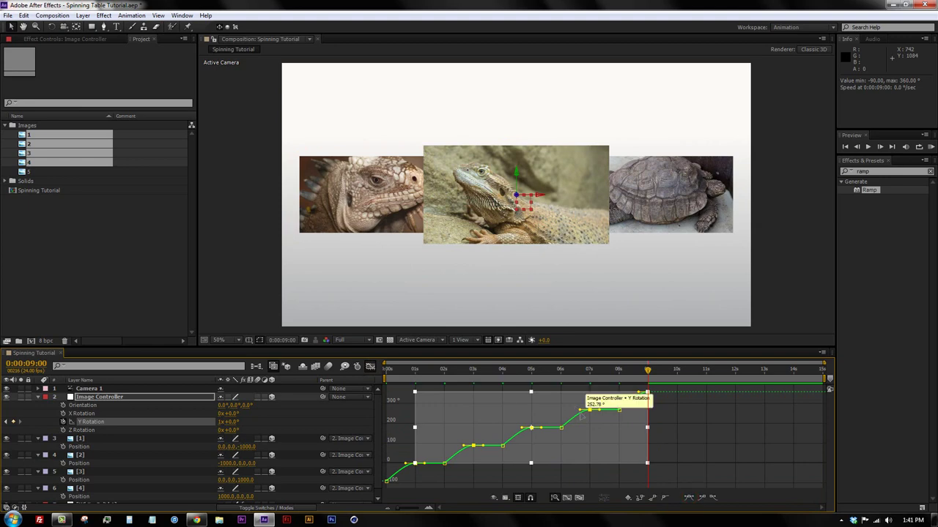
mouse_move(549, 407)
left_mouse_down()
mouse_move(590, 429)
mouse_move(530, 417)
left_mouse_up()
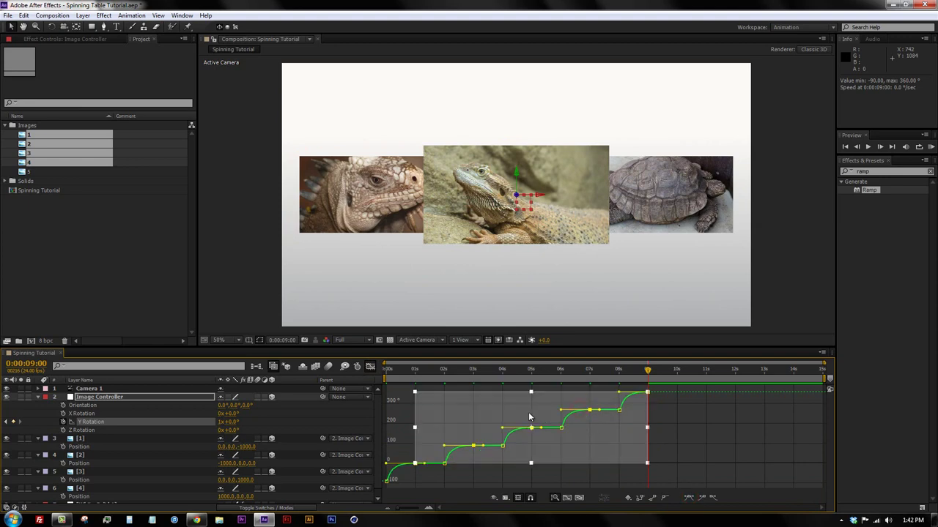
left_click(370, 367)
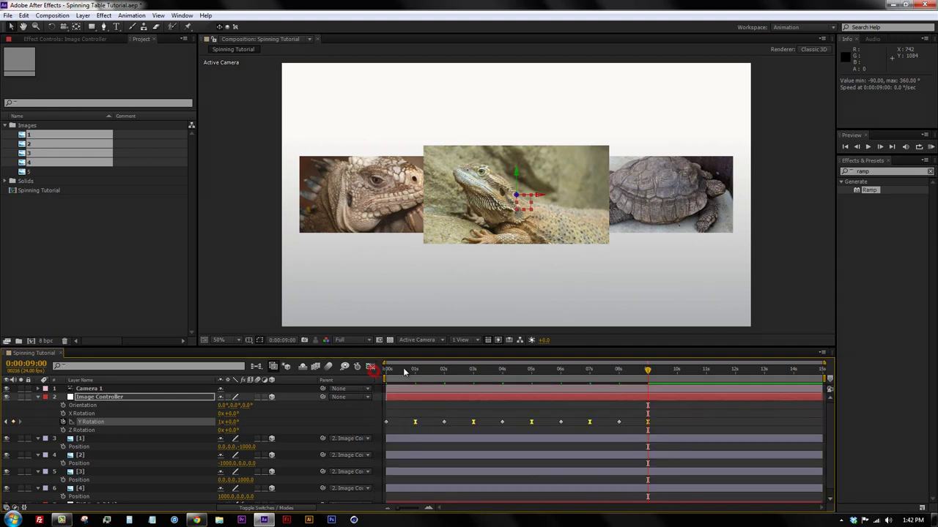
Preview the eased carousel animation from the start.
key("Home")
key("space")
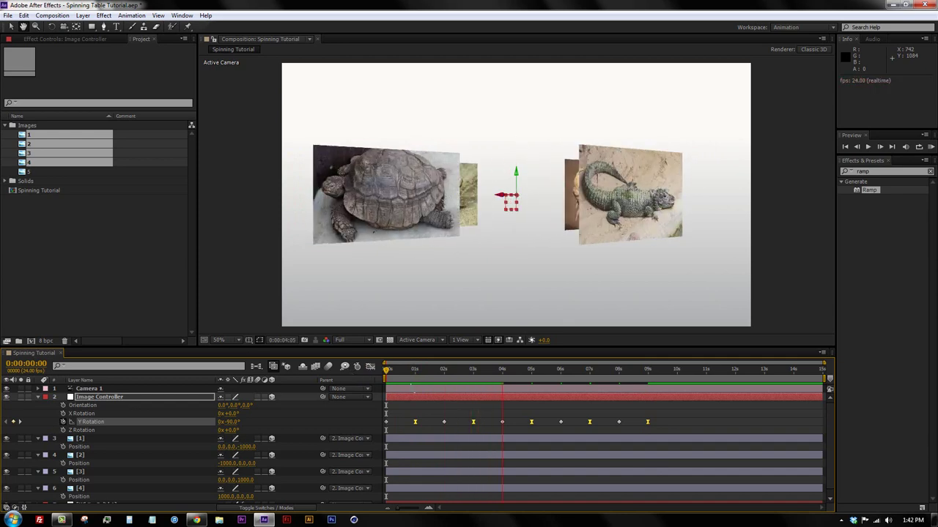
left_click(420, 408)
key("space")
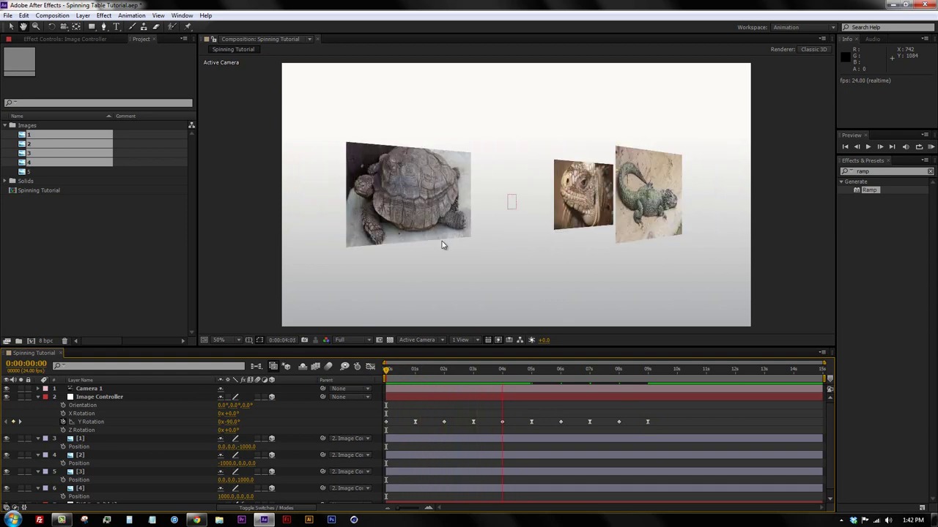
Show the rotation properties of image layers [1]–[4] and only Image Controller's animated Y Rotation.
left_click(96, 439)
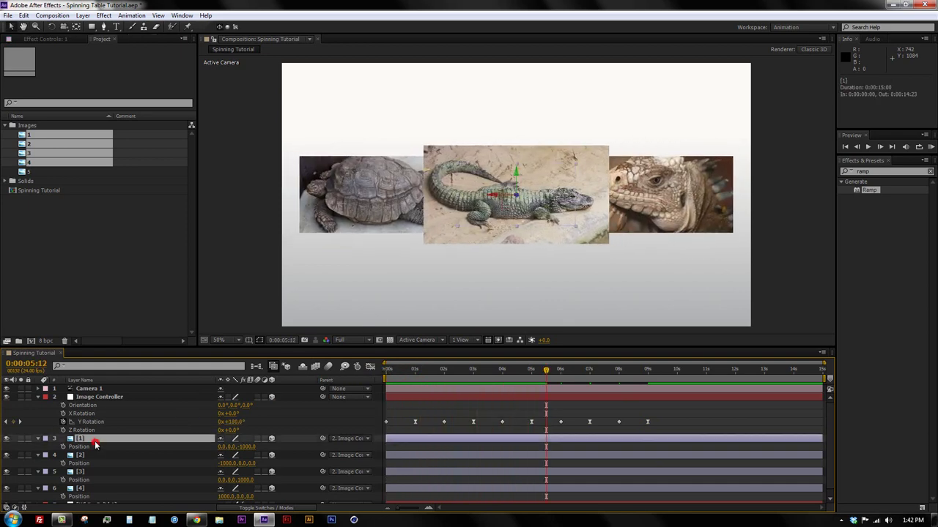
scroll(96, 450, "down", 1)
left_click(87, 482, "shift")
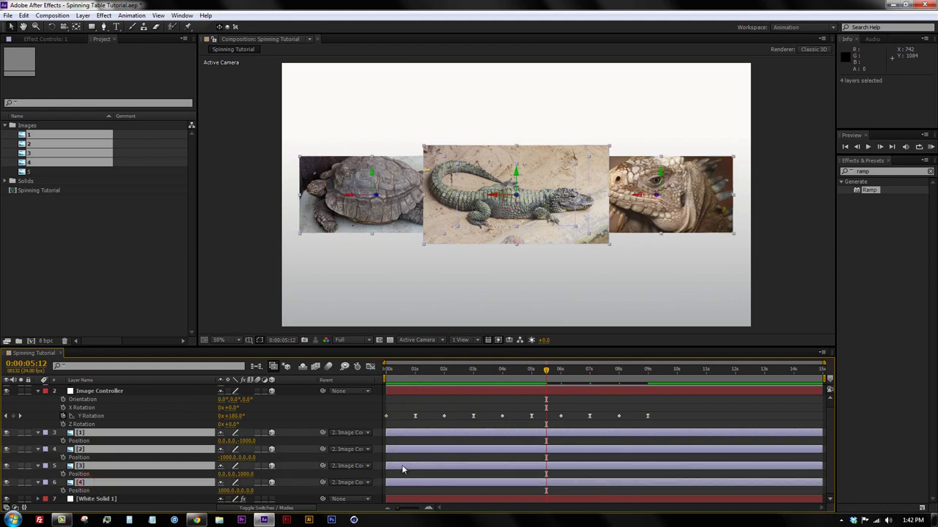
key("r")
left_click(96, 396)
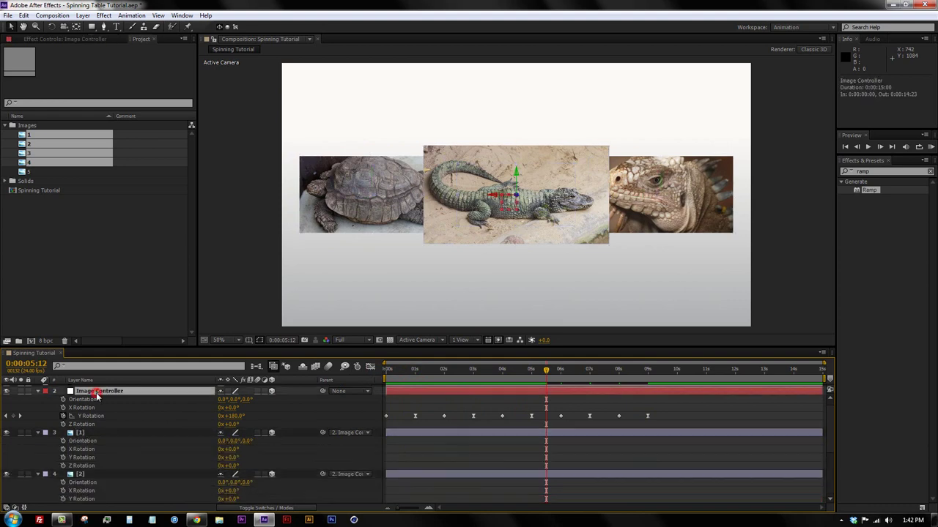
key("r")
key("u")
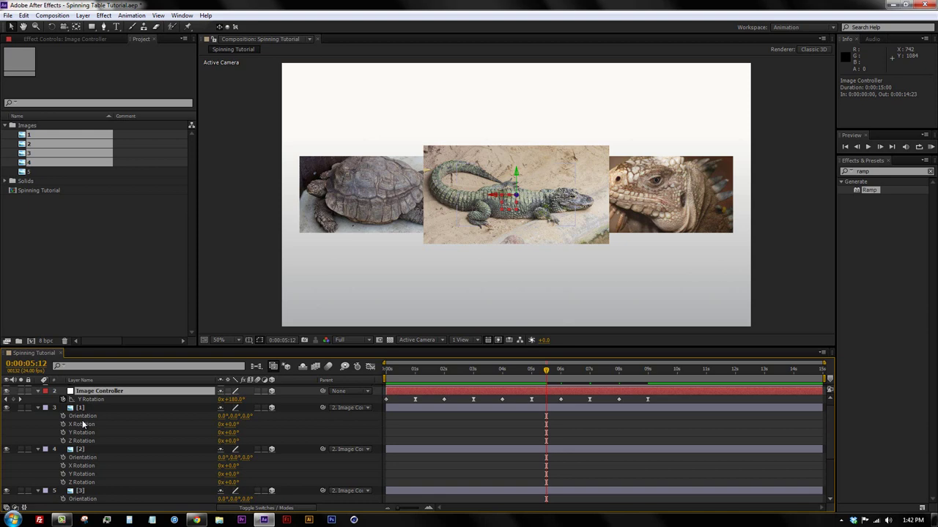
At frame 0, add an expression to image layer [1]'s Y Rotation.
left_click(94, 409)
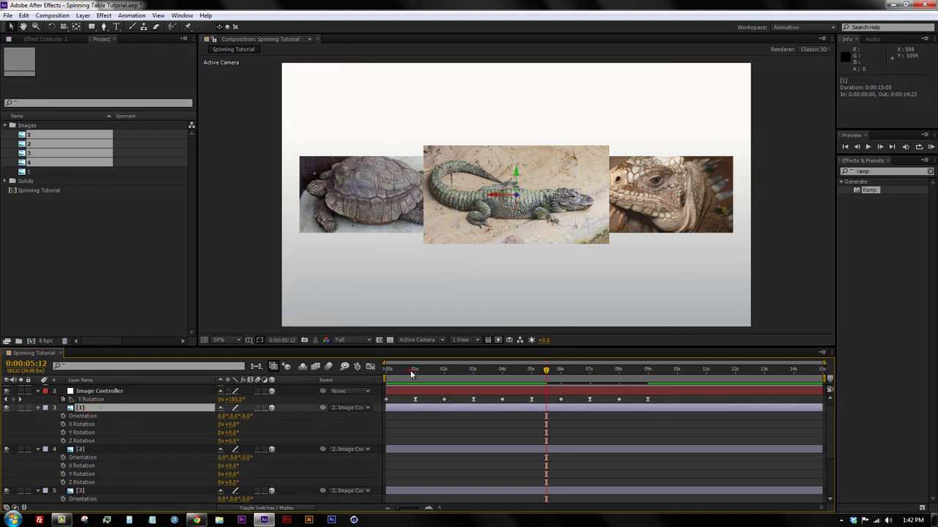
mouse_move(411, 366)
left_mouse_down()
mouse_move(384, 370)
mouse_move(415, 383)
left_mouse_up()
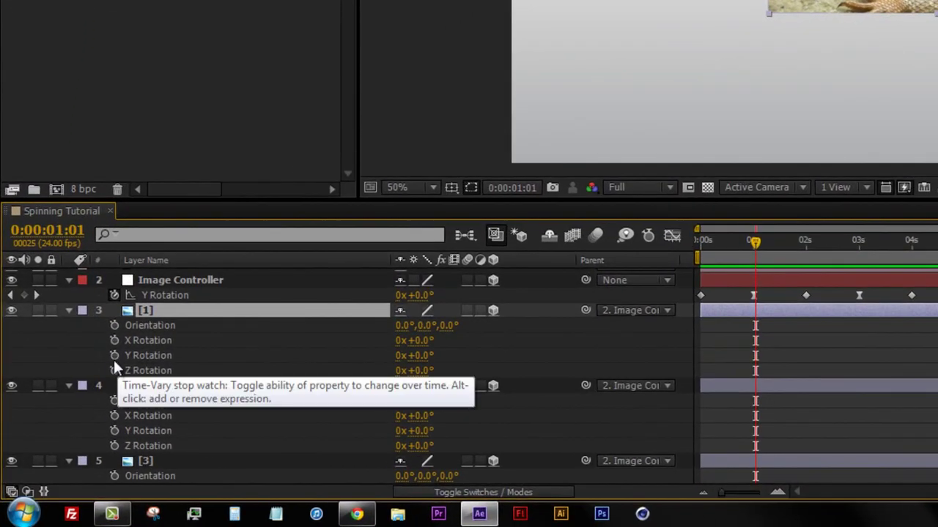
left_click(113, 356, "alt")
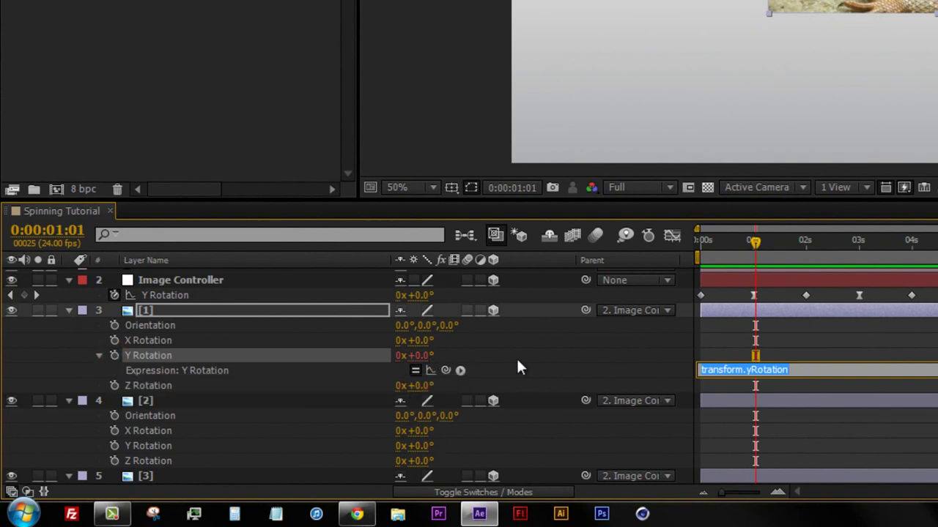
Link layer [1]'s Y Rotation expression to the Image Controller's Y Rotation, wrapped in parentheses and multiplied by -1.
left_click_drag(446, 369, 166, 310)
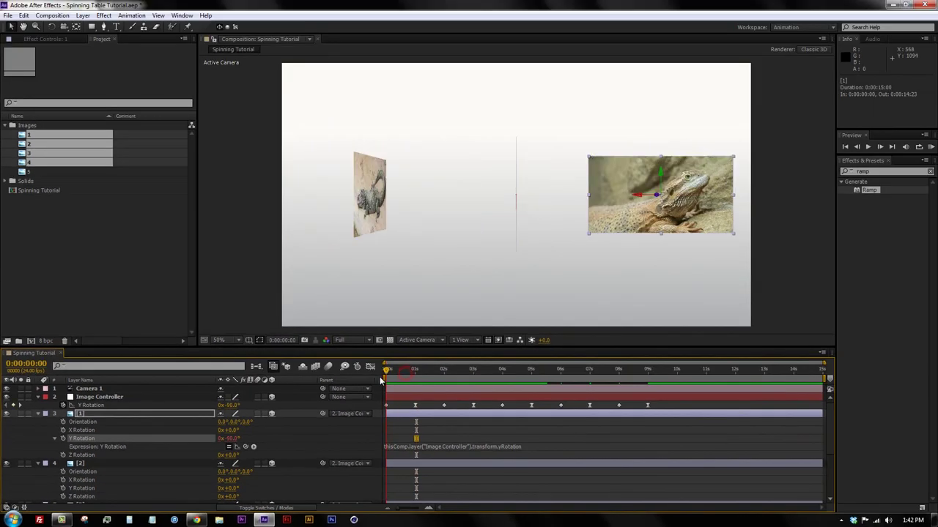
mouse_move(386, 381)
left_mouse_down()
mouse_move(398, 381)
mouse_move(365, 382)
mouse_move(461, 393)
mouse_move(428, 379)
mouse_move(661, 379)
mouse_move(375, 369)
left_mouse_up()
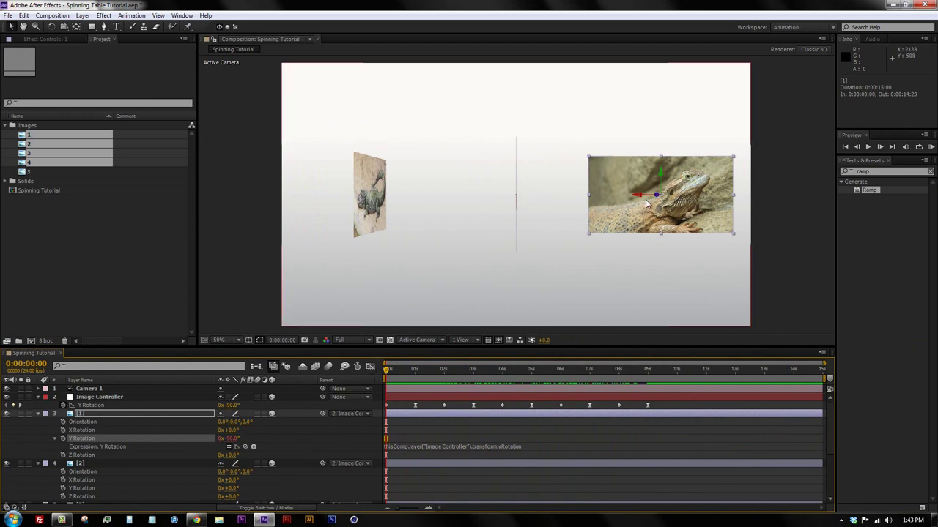
left_click(419, 449)
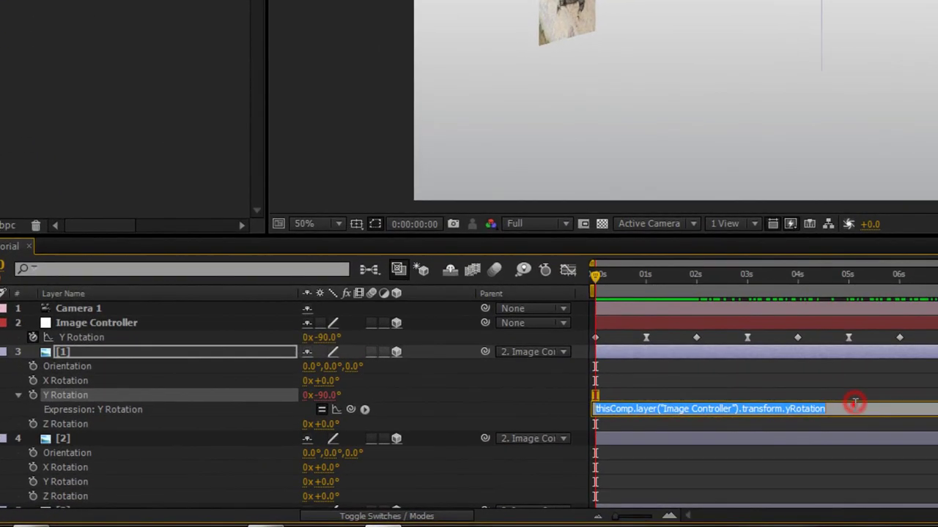
left_click(532, 444)
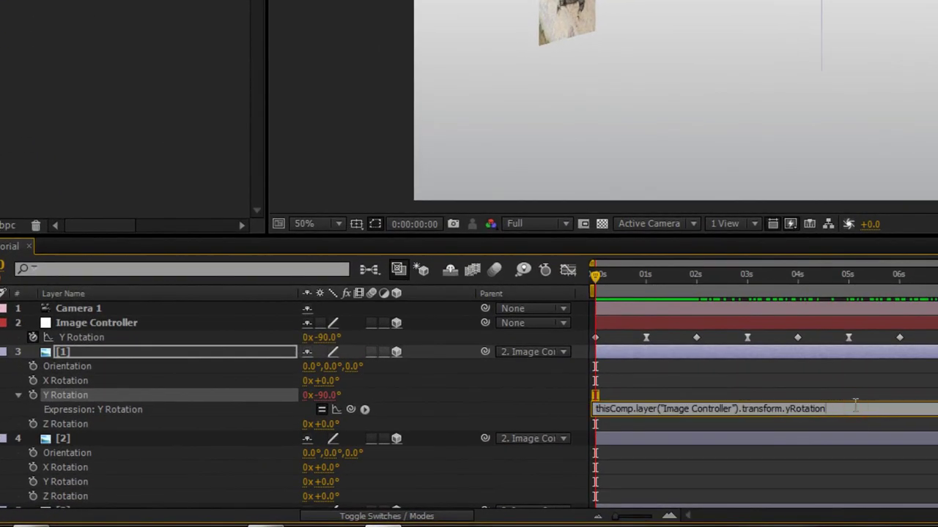
type(")(")
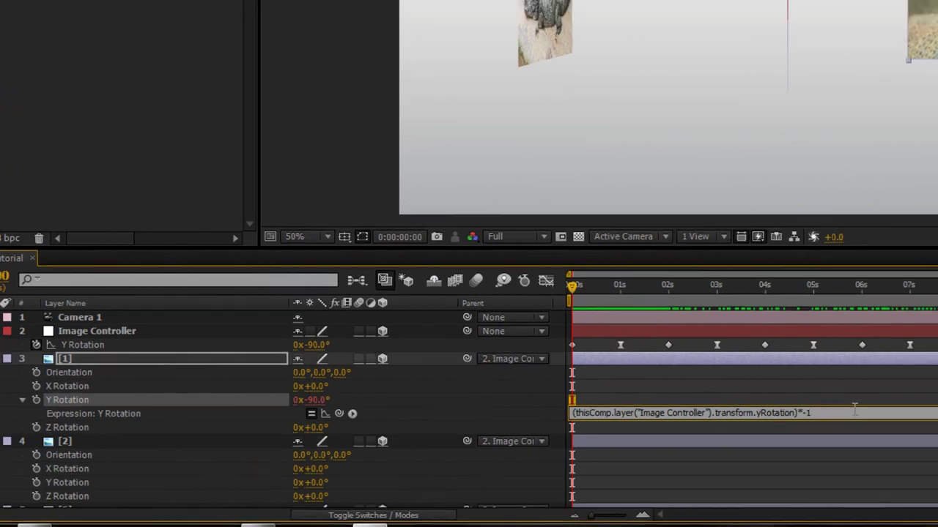
left_click(447, 430)
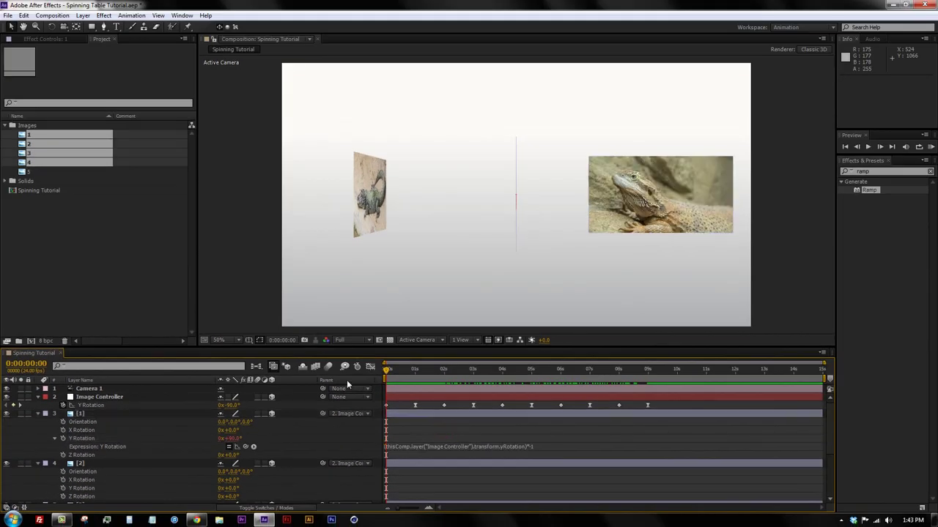
mouse_move(390, 372)
left_mouse_down()
mouse_move(489, 387)
mouse_move(416, 406)
left_mouse_up()
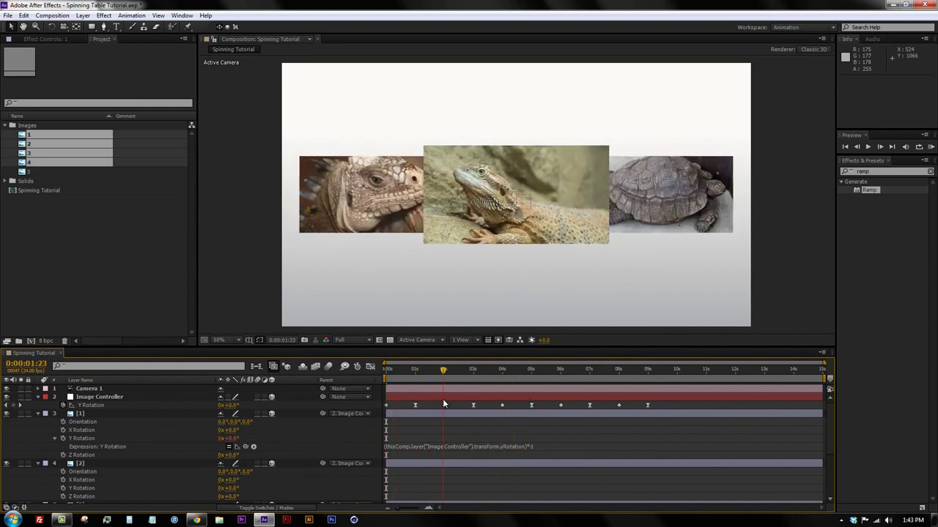
key("space")
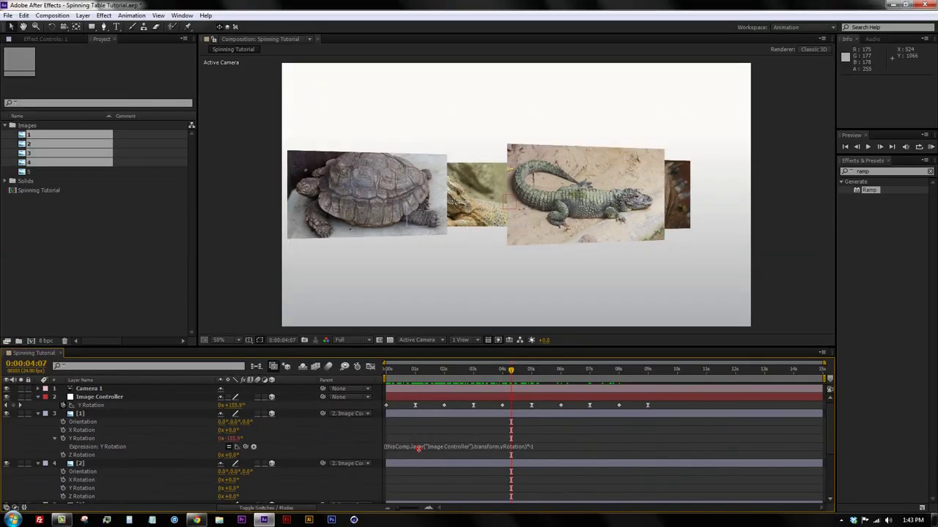
Copy layer [1]'s inverted Y Rotation expression and paste it onto layer [2]'s Y Rotation.
left_click(420, 449)
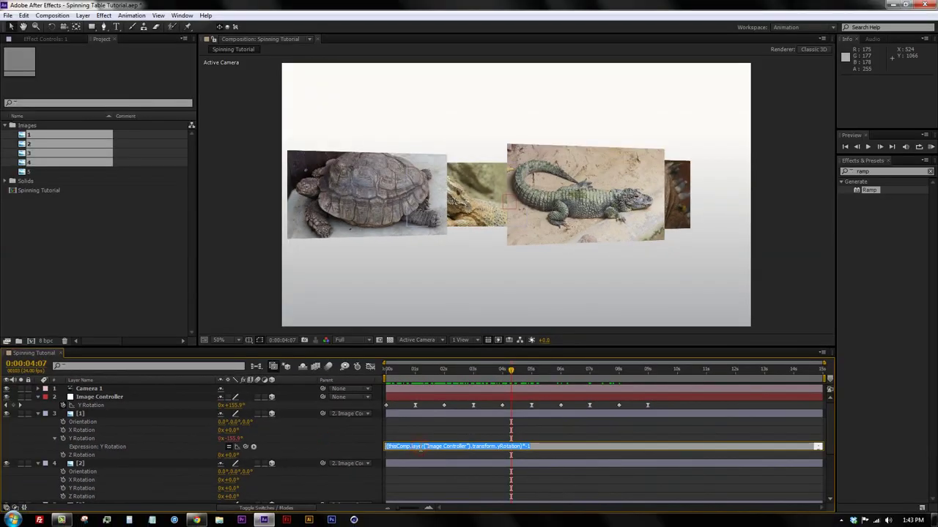
left_click(310, 427)
scroll(141, 416, "down", 1)
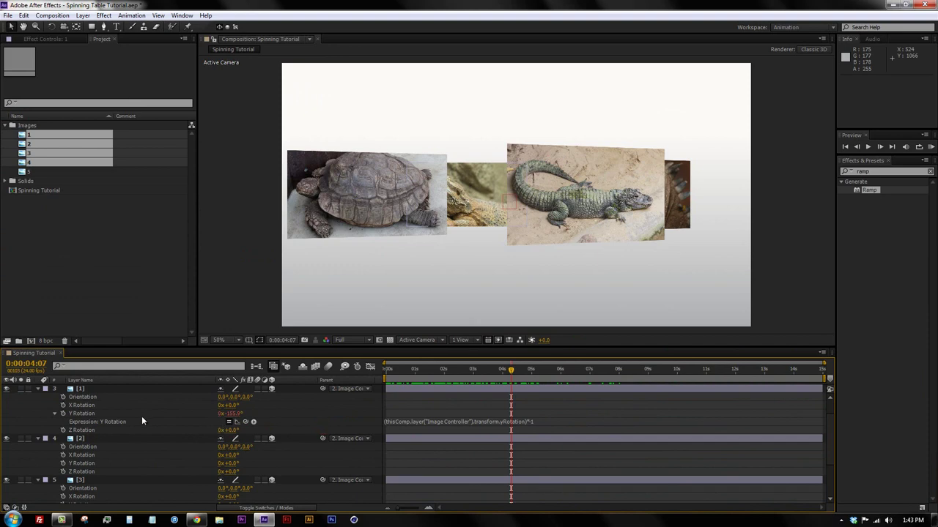
left_click(63, 463, "alt")
type("(thisComp.layer(\"Image Controller\").transform.yRotation)*-1")
Paste the same Y Rotation expression onto layers [3] and [4].
left_click(314, 451)
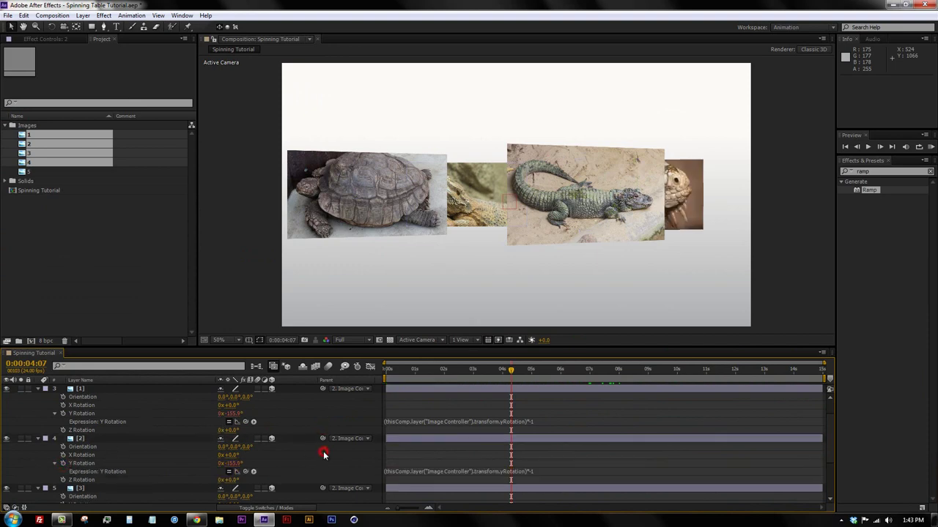
scroll(245, 457, "down", 1)
left_click(63, 463, "alt")
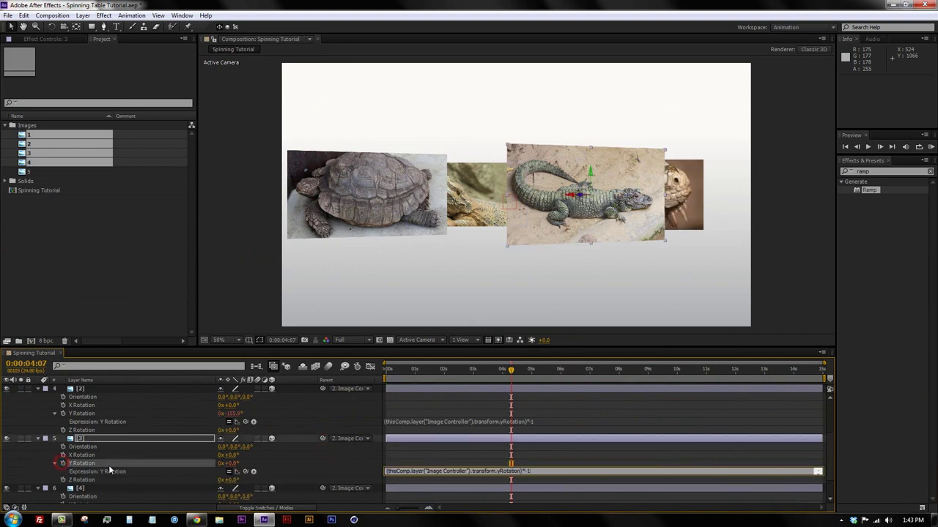
key("ctrl+v")
left_click(136, 457)
scroll(136, 456, "down", 1)
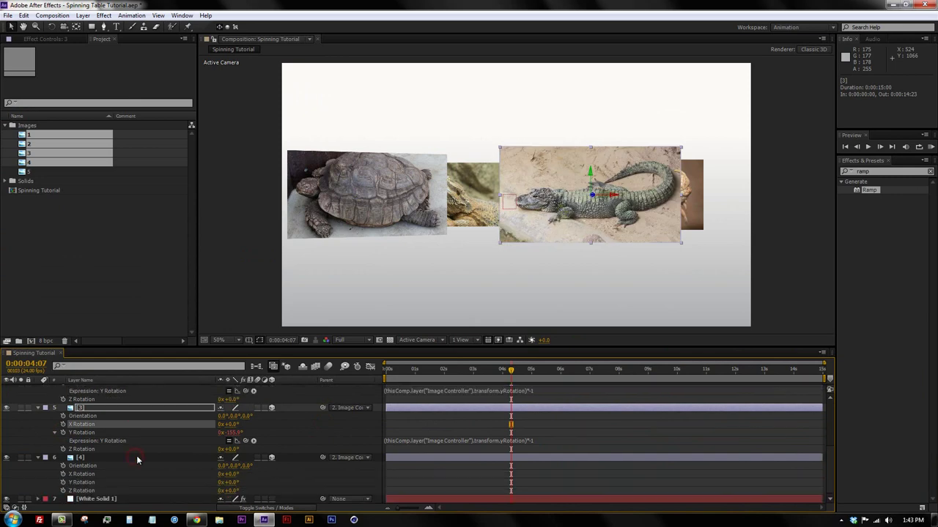
left_click(63, 482, "alt")
key("ctrl+v")
left_click(316, 436)
Deselect all layers, show only the expressions with U, and preview the carousel.
scroll(315, 436, "down", 1)
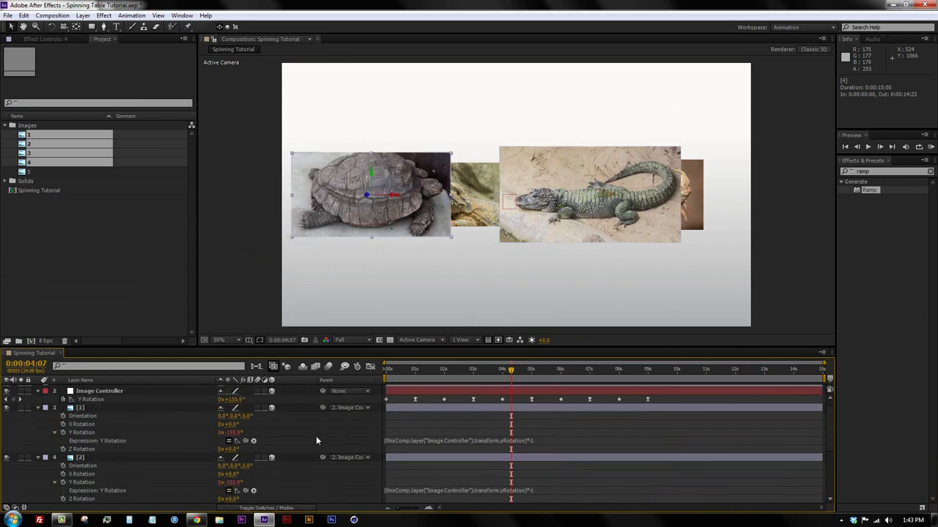
key("ctrl+shift+a")
key("u")
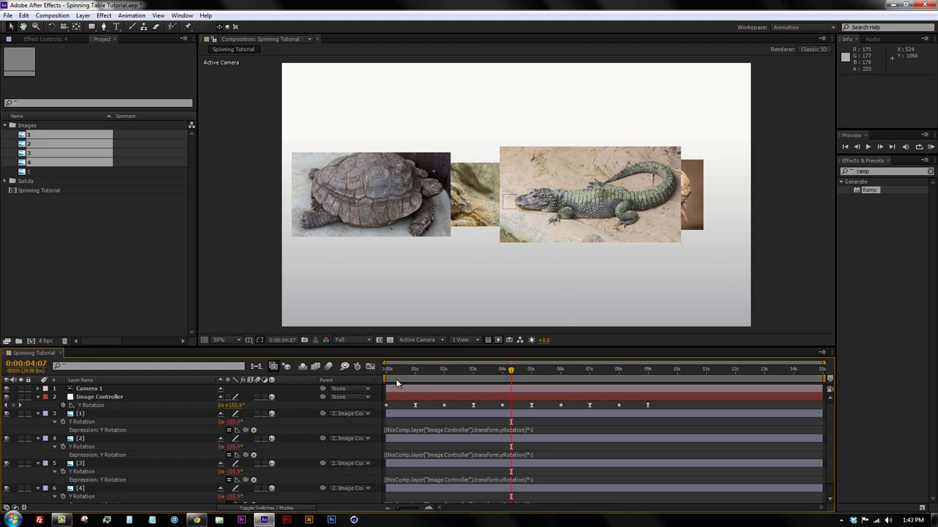
key("KP_0")
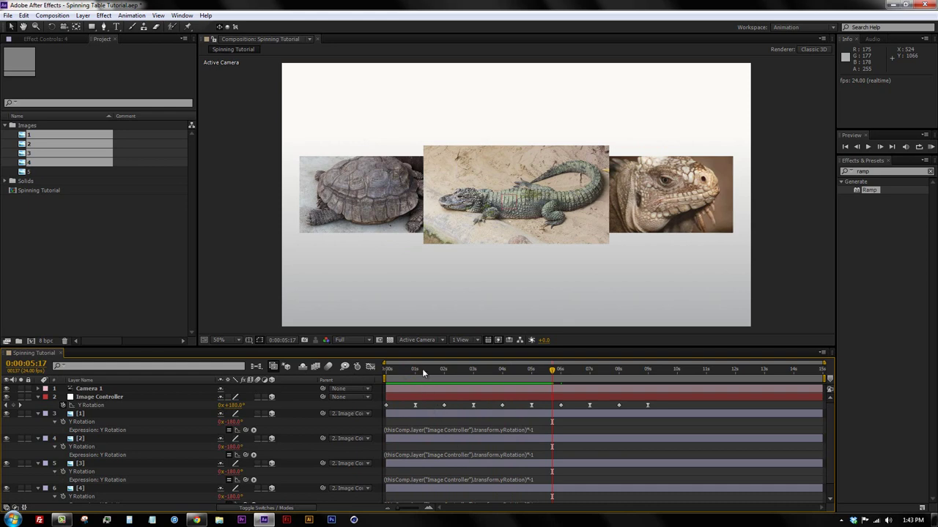
After the preview, set the time to 1 second and select image layer [1].
left_click_drag(421, 368, 415, 371)
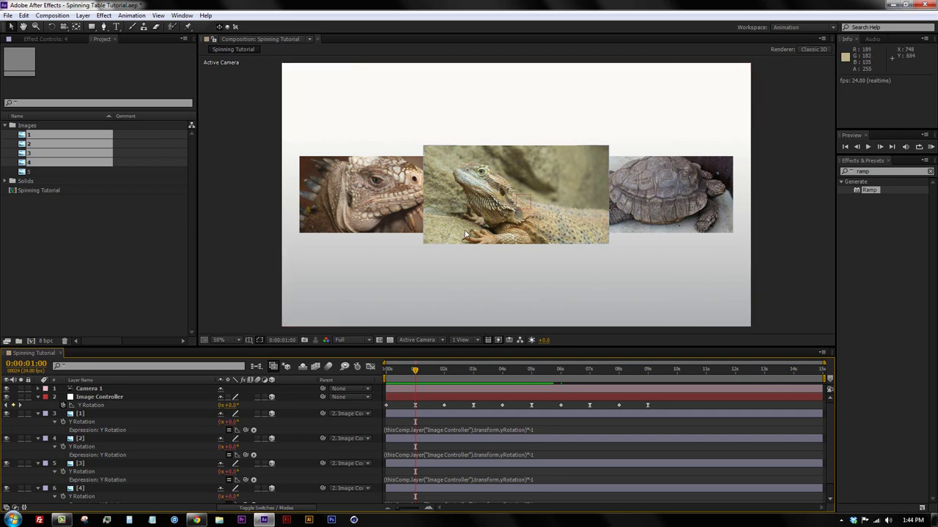
left_click(465, 249)
left_click(80, 414)
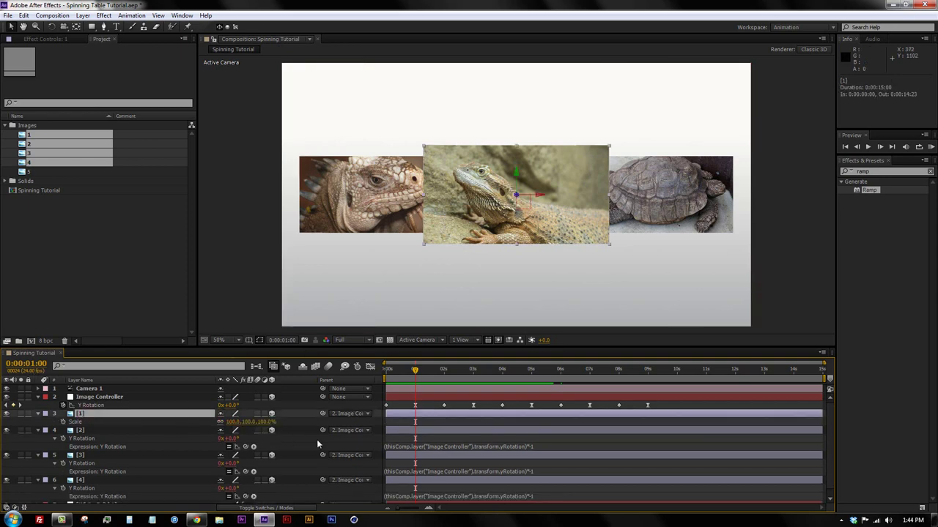
Reveal every layer's Scale and the Image Controller's animated Y Rotation.
key("F2")
key("s")
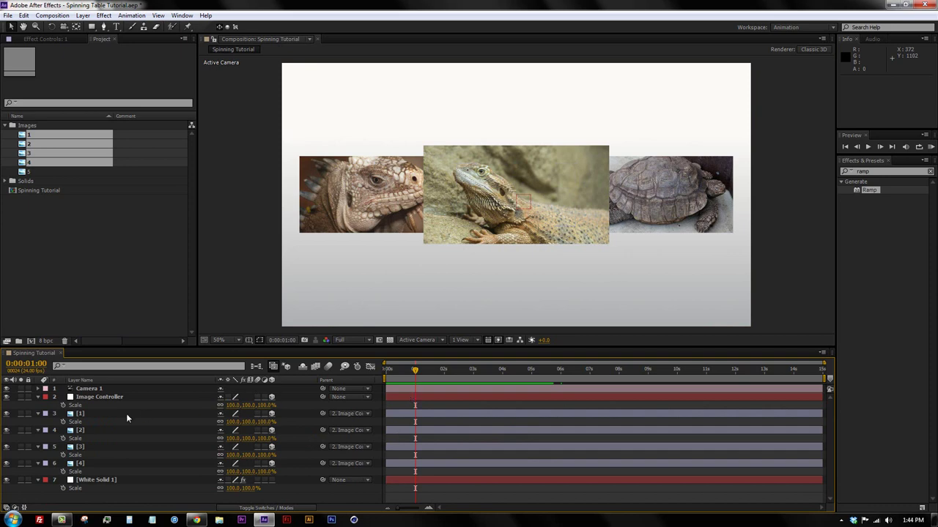
left_click(115, 399)
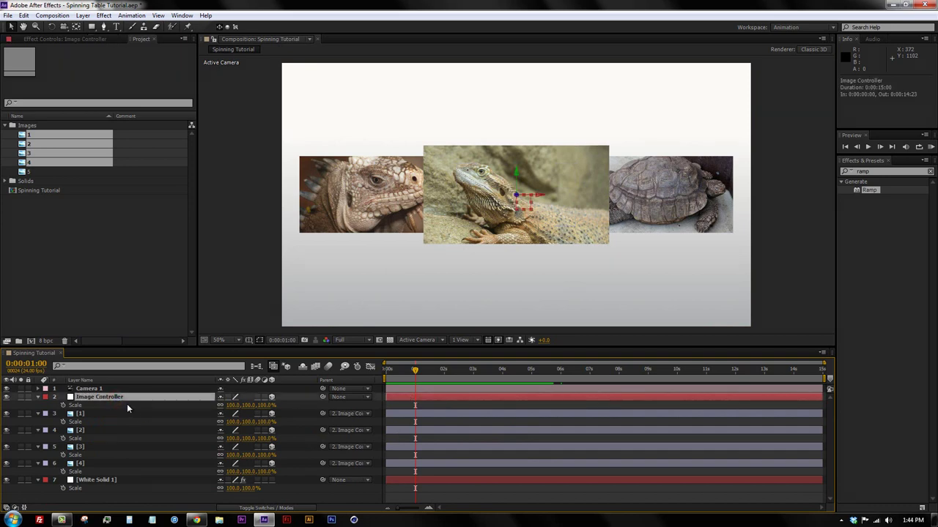
key("u")
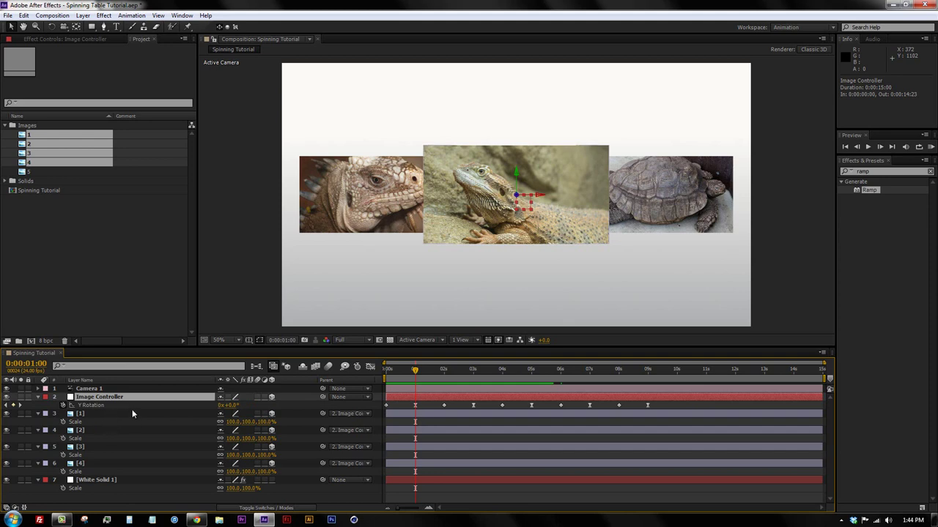
Keyframe layer [1]'s Scale at 200% at 1 second and 100% at the start.
left_click(93, 415)
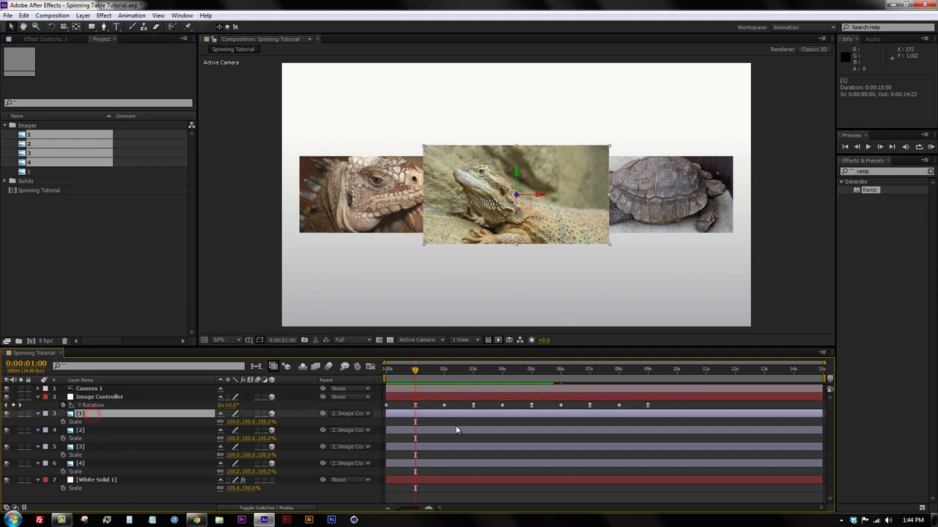
left_click(233, 422)
type("200")
key("Return")
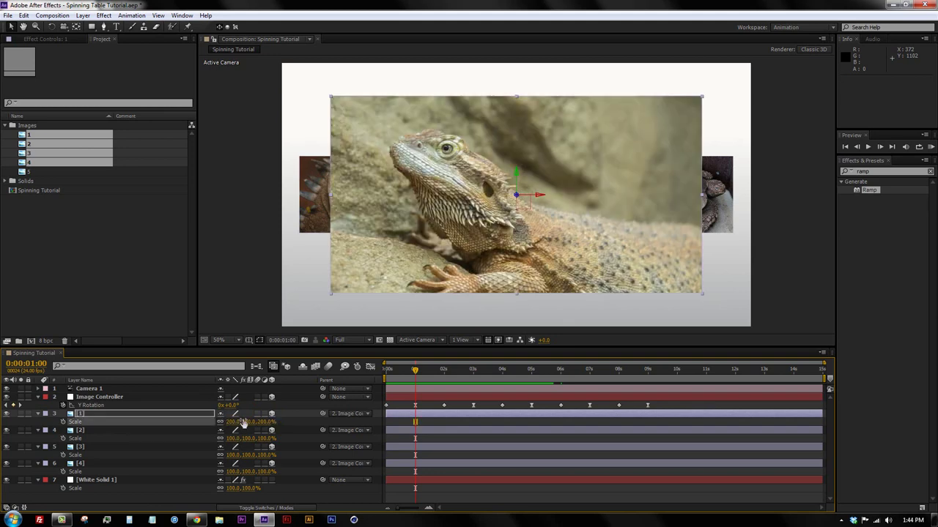
left_click(63, 423)
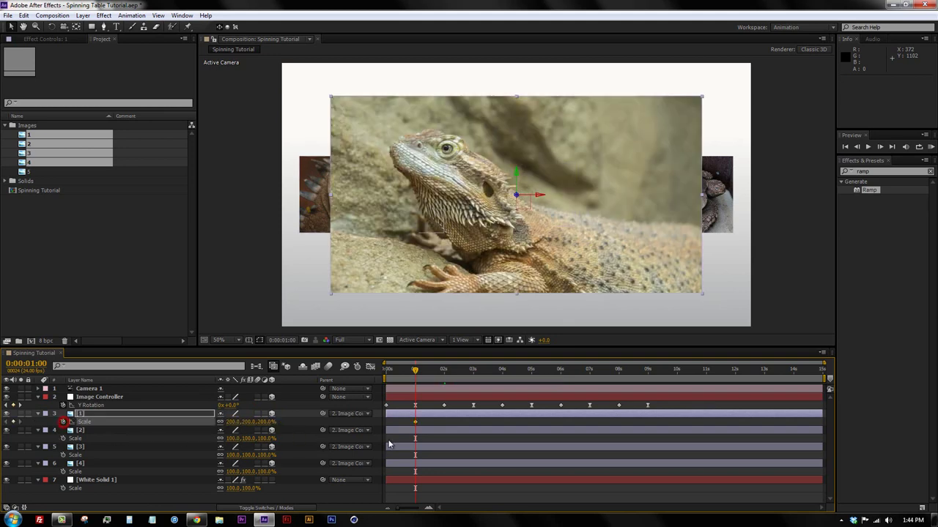
key("Home")
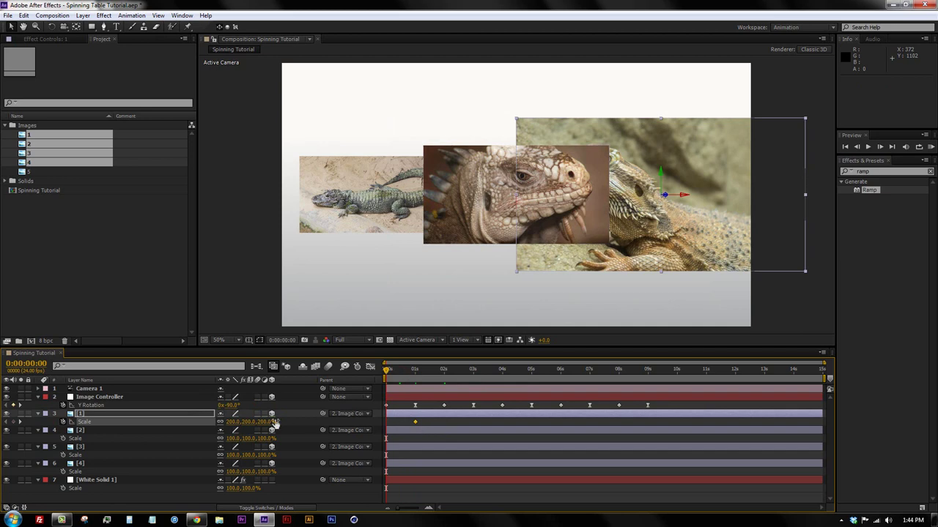
left_click(249, 422)
type("100")
key("Return")
Preview the scale-up, then select the 1-second keyframe and show its curve in the Graph Editor.
key("space")
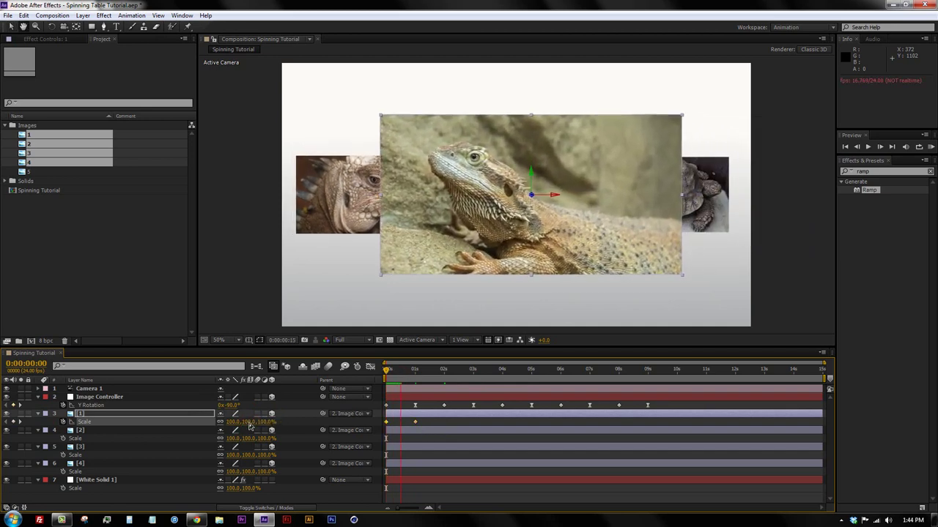
key("space")
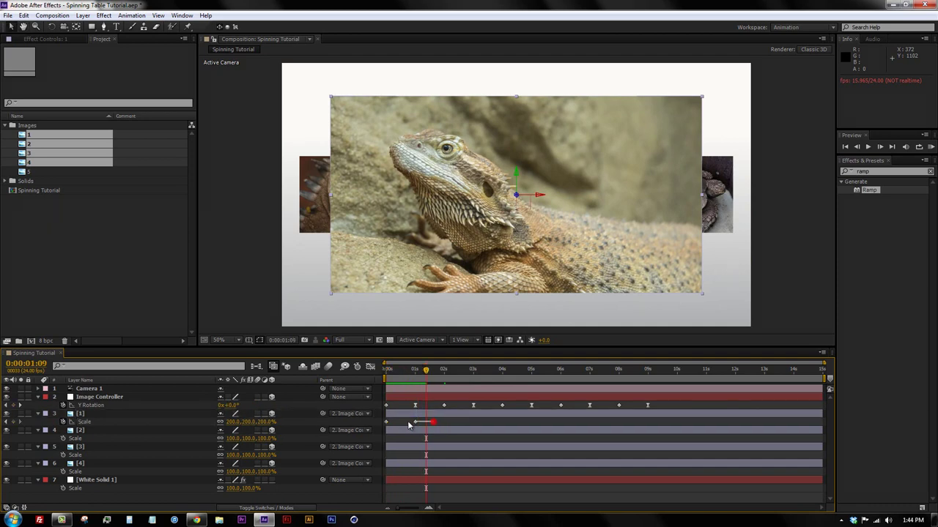
left_click_drag(425, 422, 414, 423)
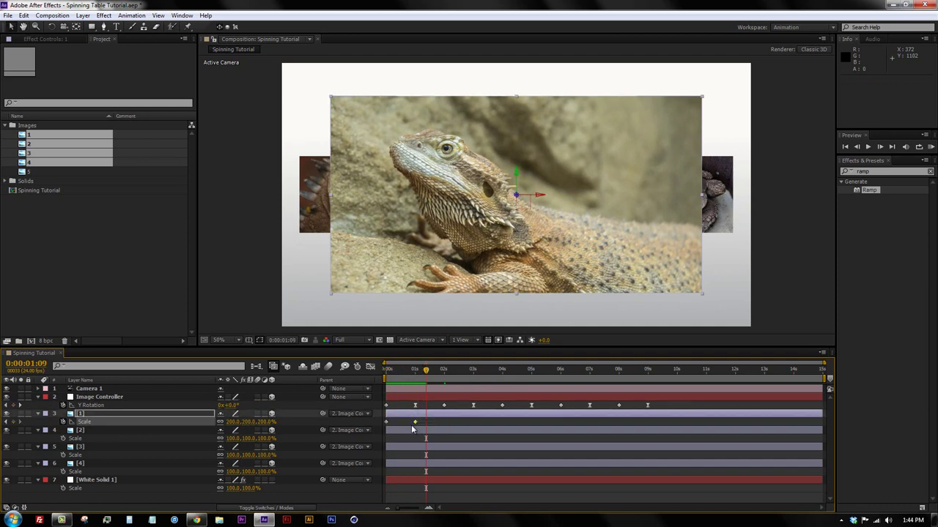
left_click(370, 367)
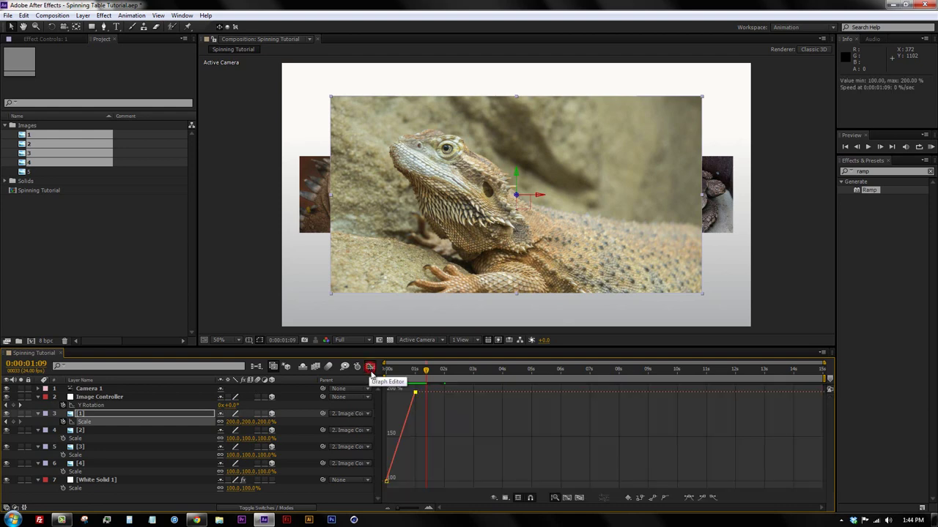
Apply Easy Ease to the first scale keyframes and preview the result.
left_click(688, 498)
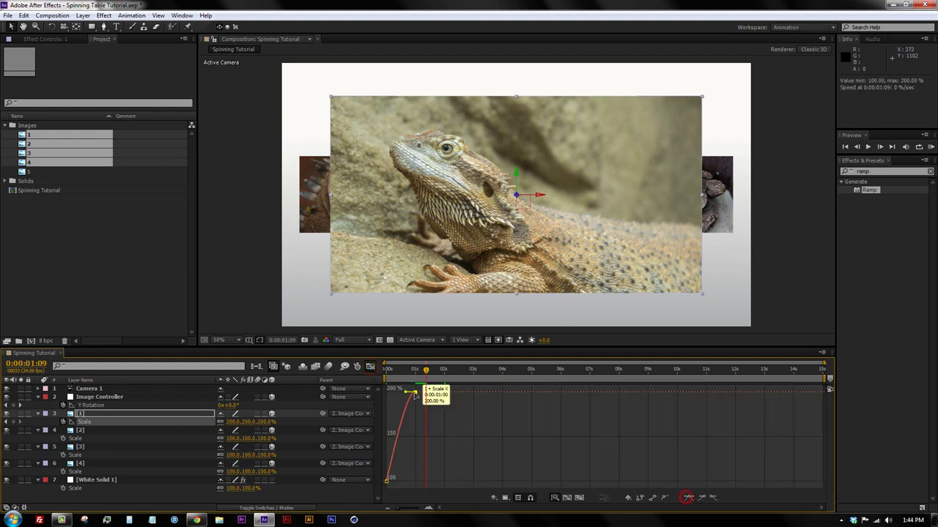
left_click(371, 367)
key("space")
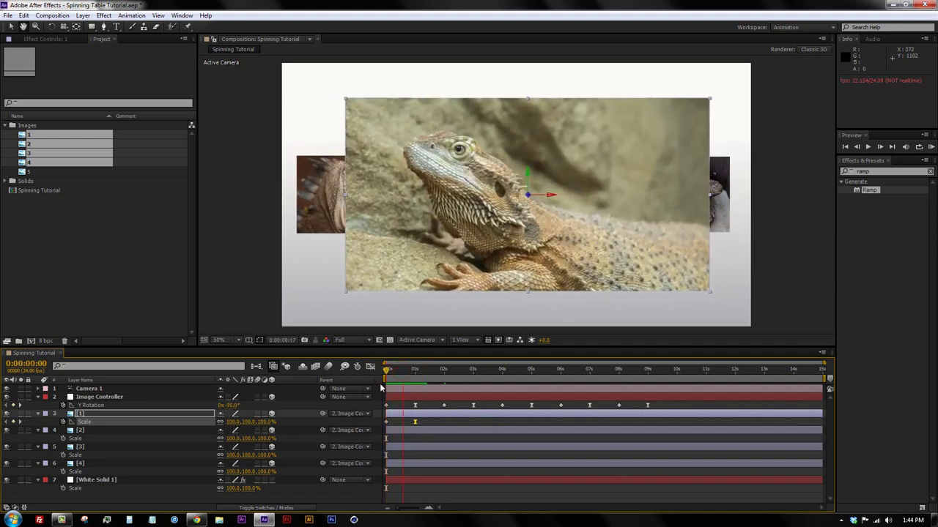
Add Scale keyframes of 200% at 2 seconds and 100% at 3 seconds.
left_click(444, 382)
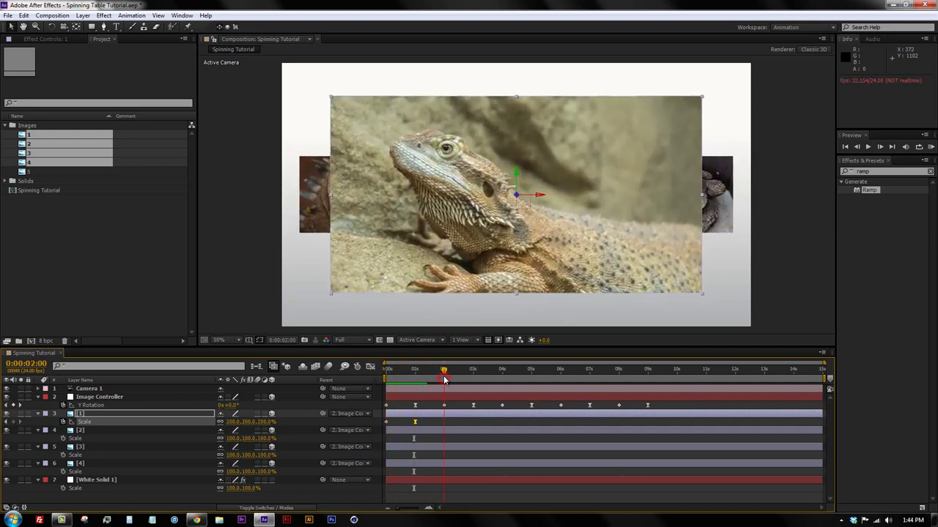
left_click(13, 422)
left_click(444, 423)
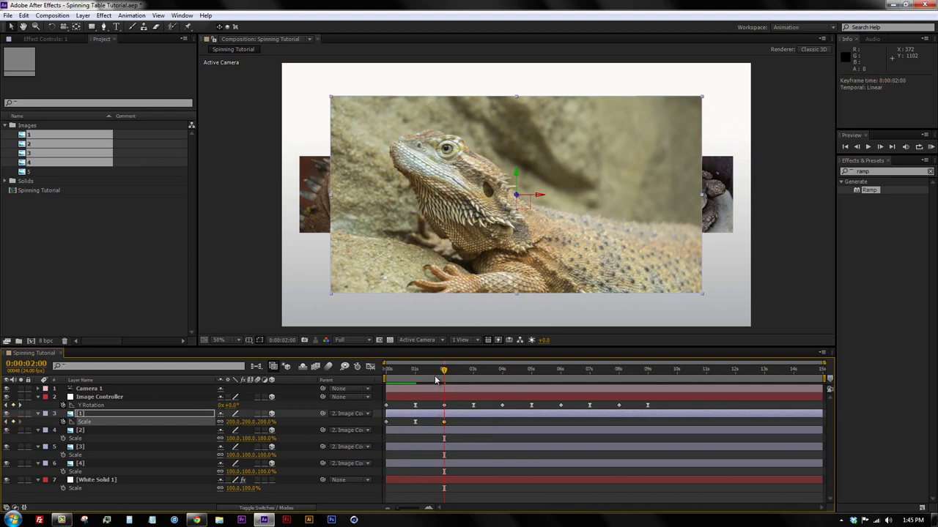
left_click_drag(435, 380, 473, 384)
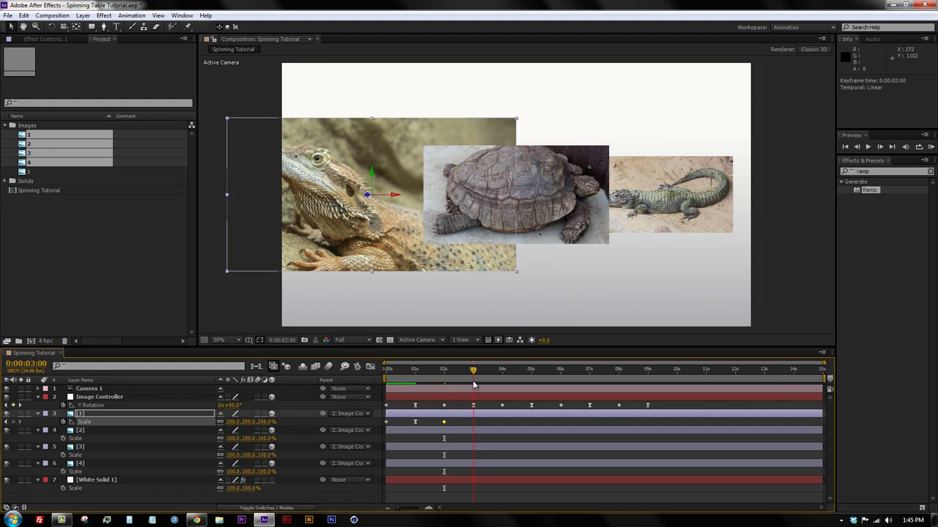
left_click(233, 422)
type("100")
key("Return")
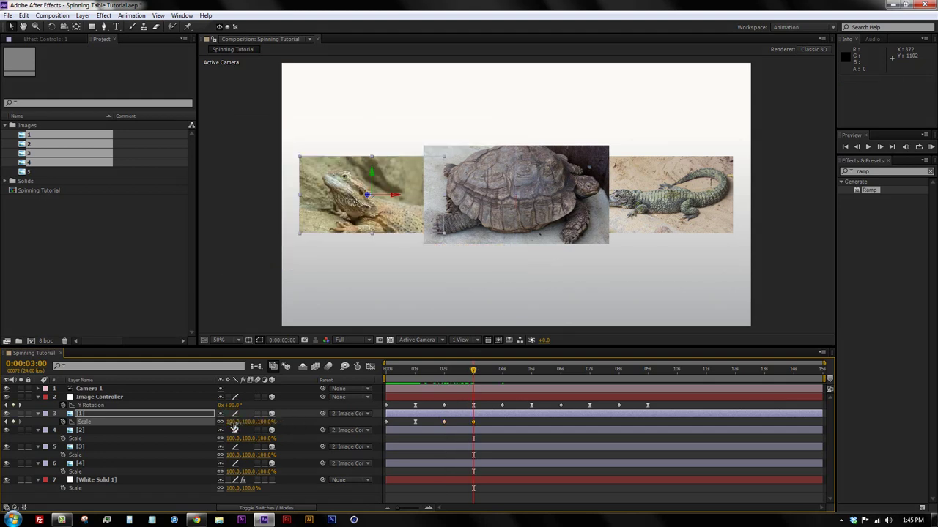
Ease the new keyframes, lengthen the final ease handle, preview, and select all four keyframes.
left_click(369, 367)
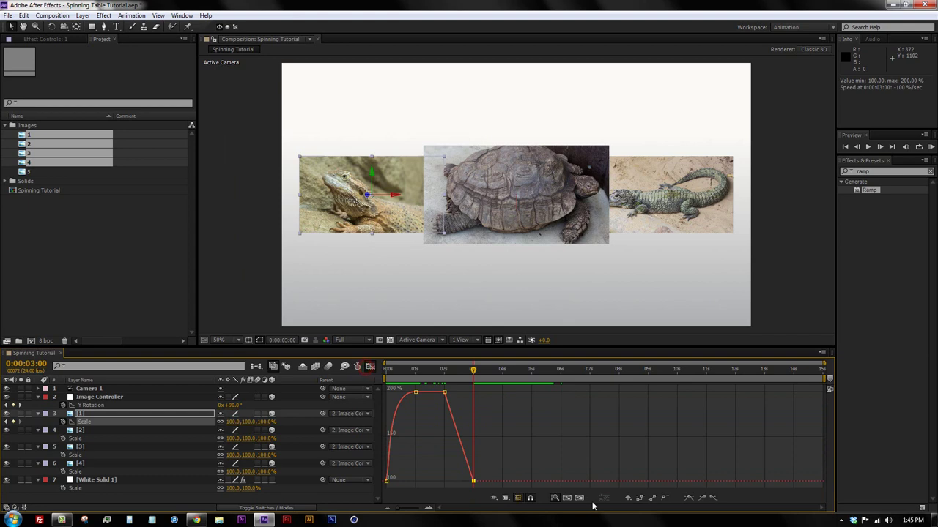
left_click(689, 497)
left_click_drag(464, 483, 391, 489)
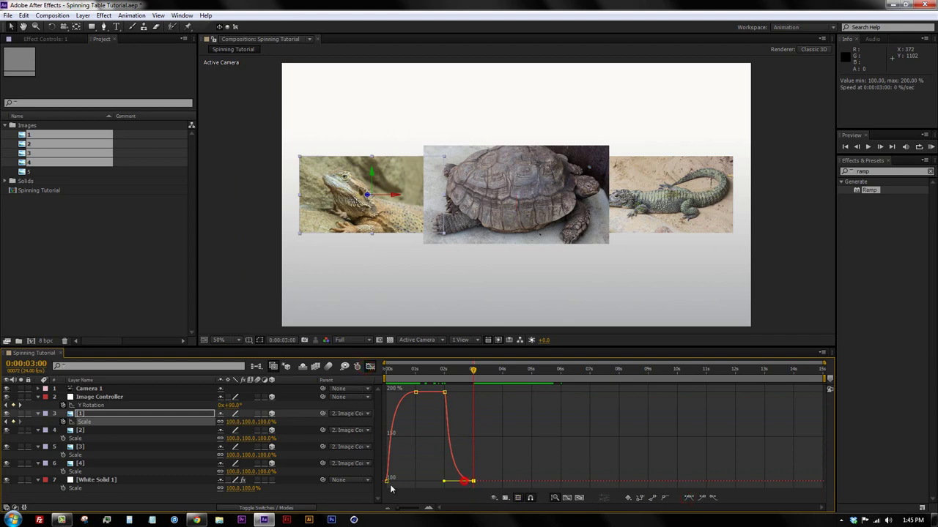
left_click(368, 367)
key("space")
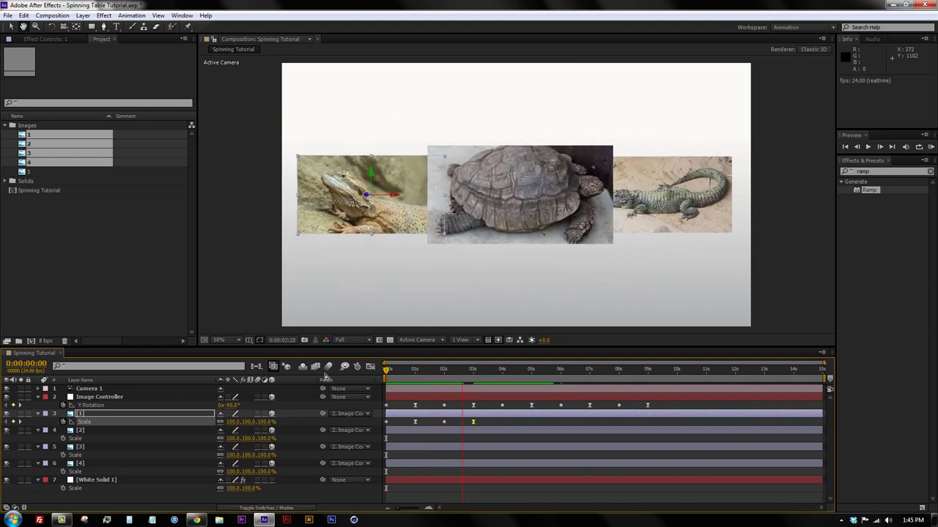
key("space")
left_click_drag(480, 416, 229, 432)
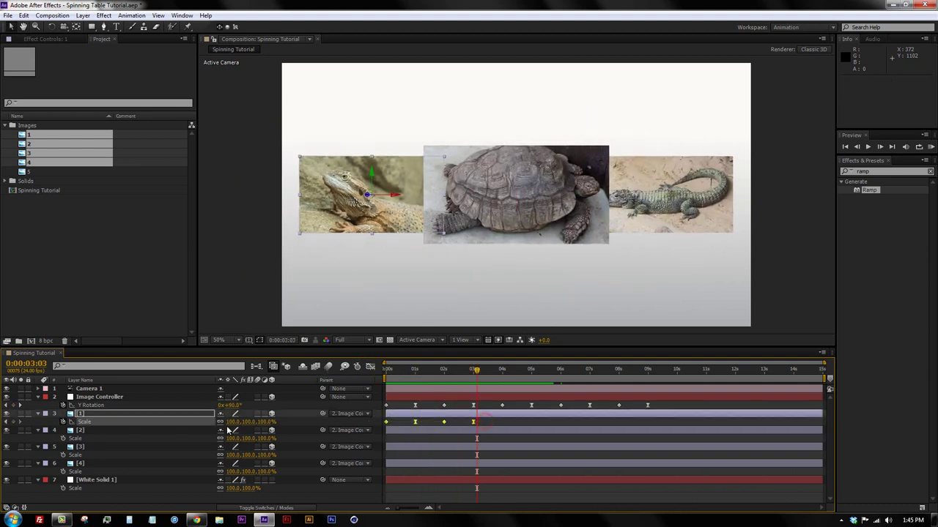
Copy the four scale keyframes and paste them onto the tortoise layer at 2 seconds.
key("ctrl+c")
left_click_drag(474, 376, 444, 379)
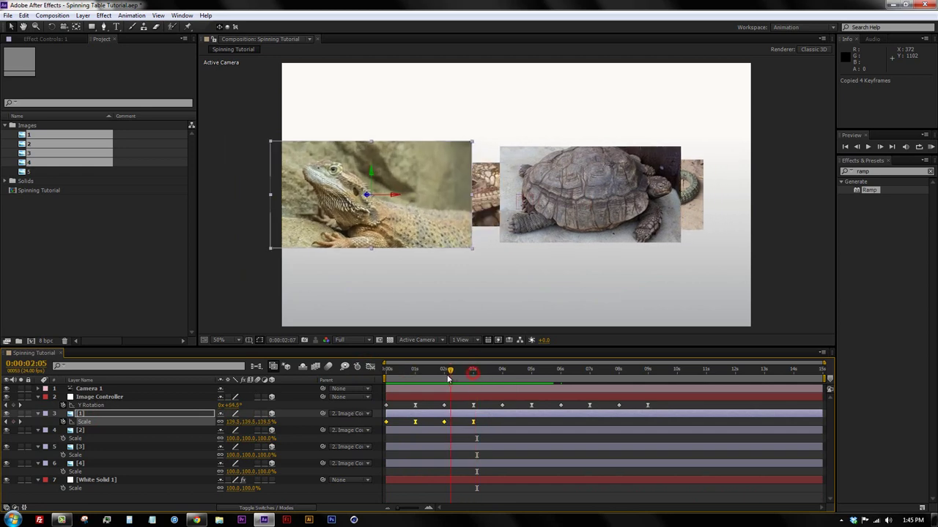
left_click(453, 431)
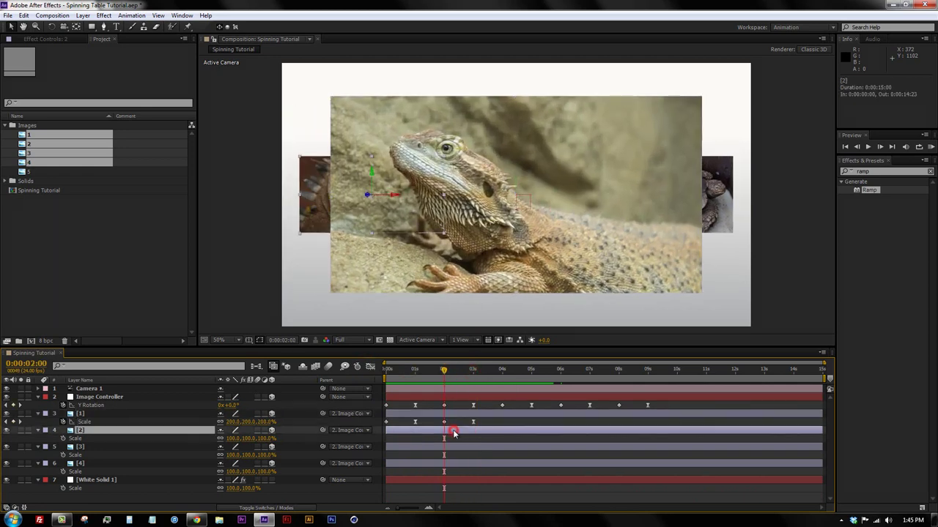
left_click(449, 463)
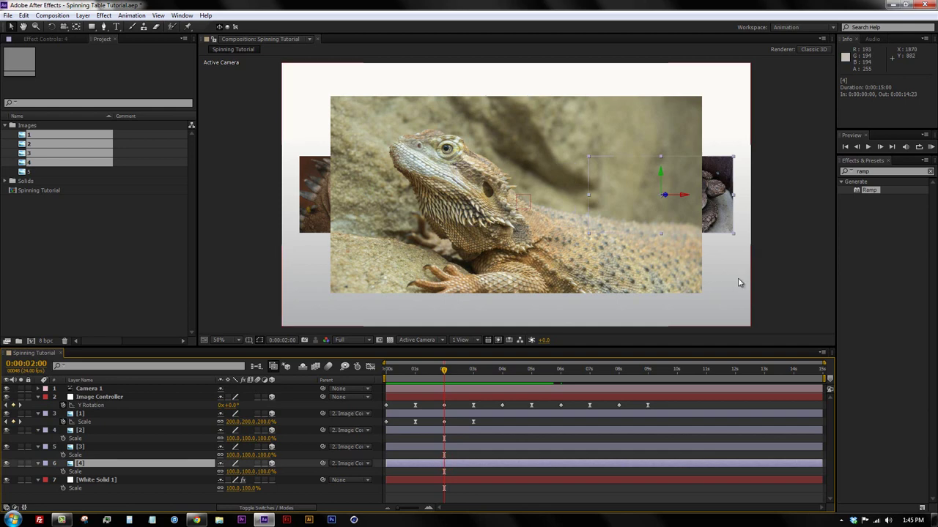
key("ctrl+v")
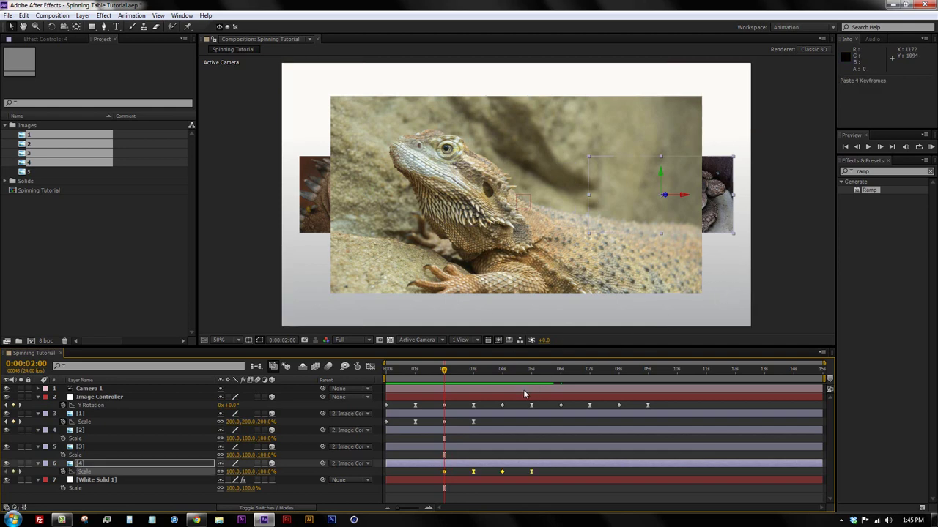
key("space")
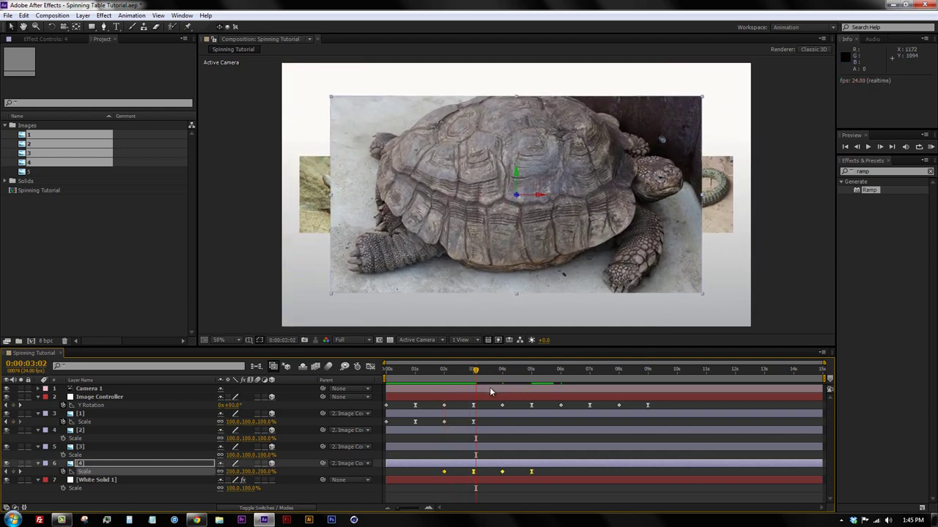
Paste the scale animation onto the crocodile at 4 seconds and onto the iguana.
left_click_drag(477, 372, 502, 378)
left_click(509, 446)
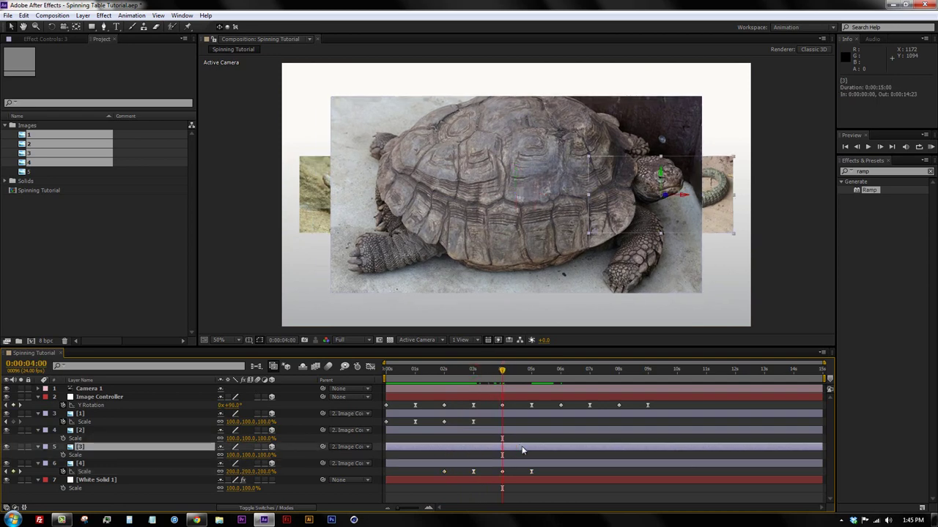
key("ctrl+v")
key("space")
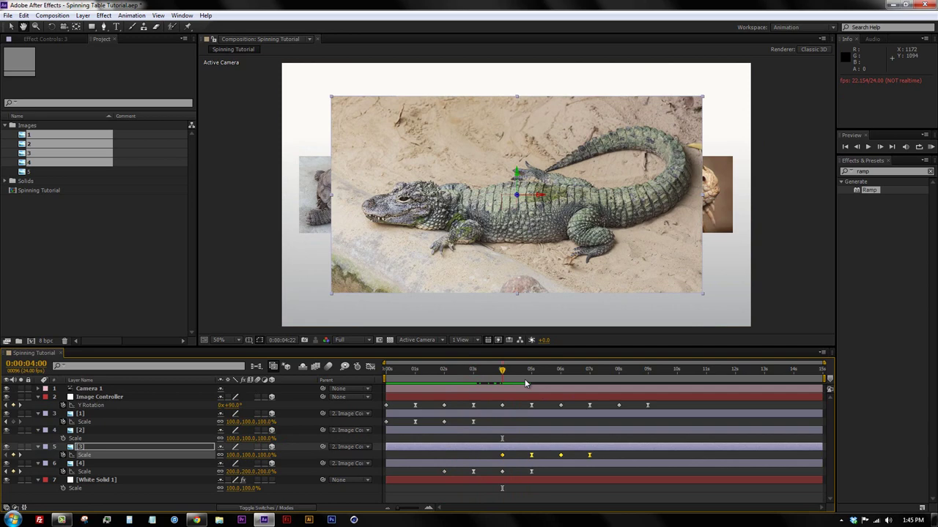
key("space")
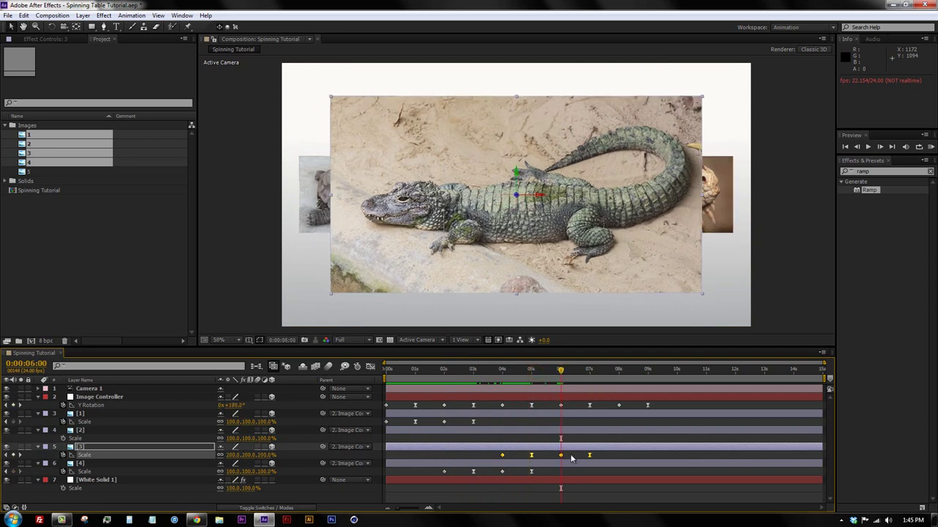
left_click(565, 434)
key("ctrl+v")
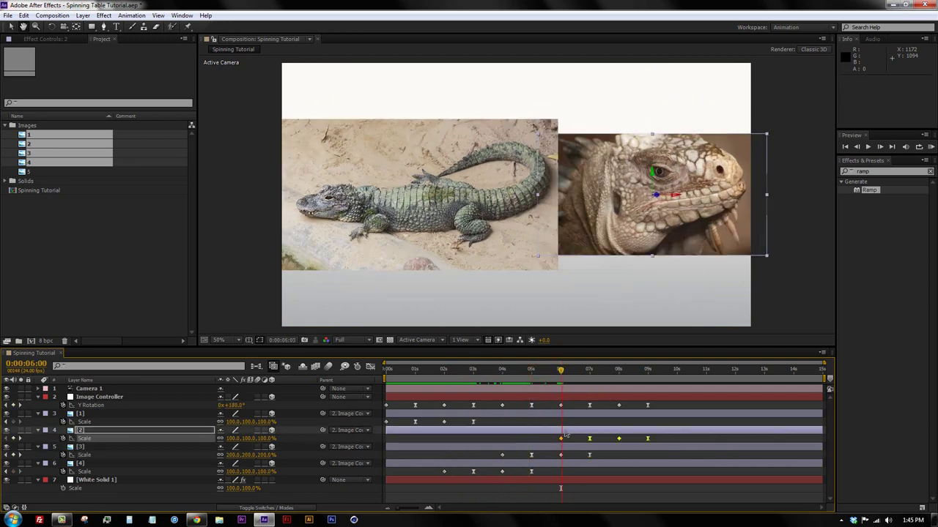
key("space")
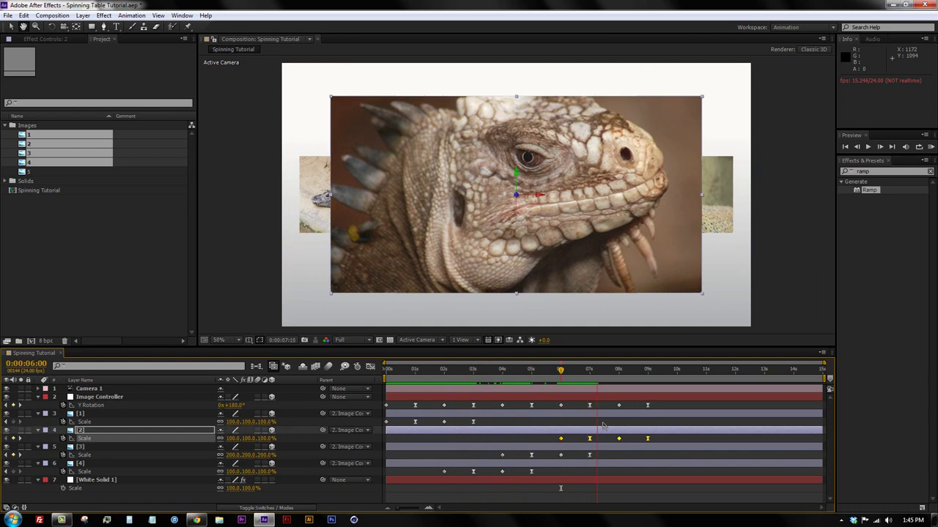
Paste the scale animation onto the bearded dragon at 8 seconds and scrub to check it.
left_click(619, 375)
left_click(628, 416)
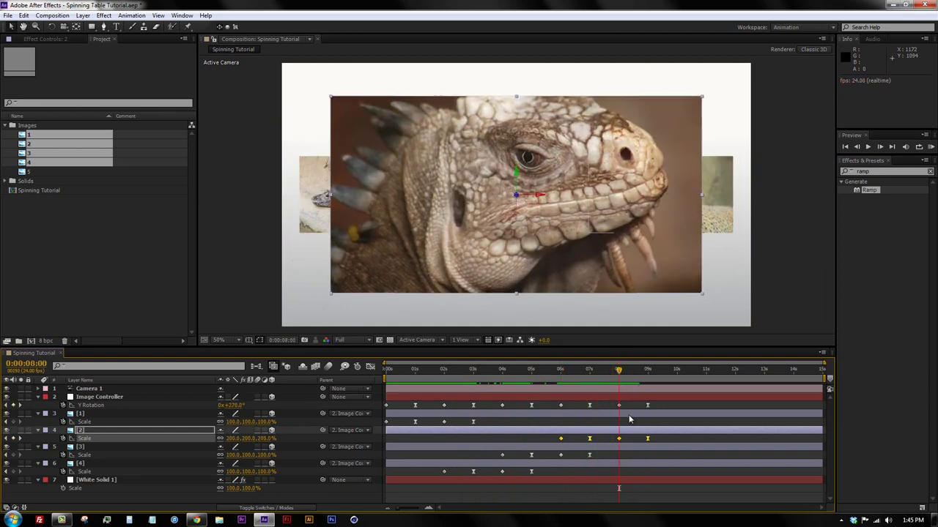
key("ctrl+v")
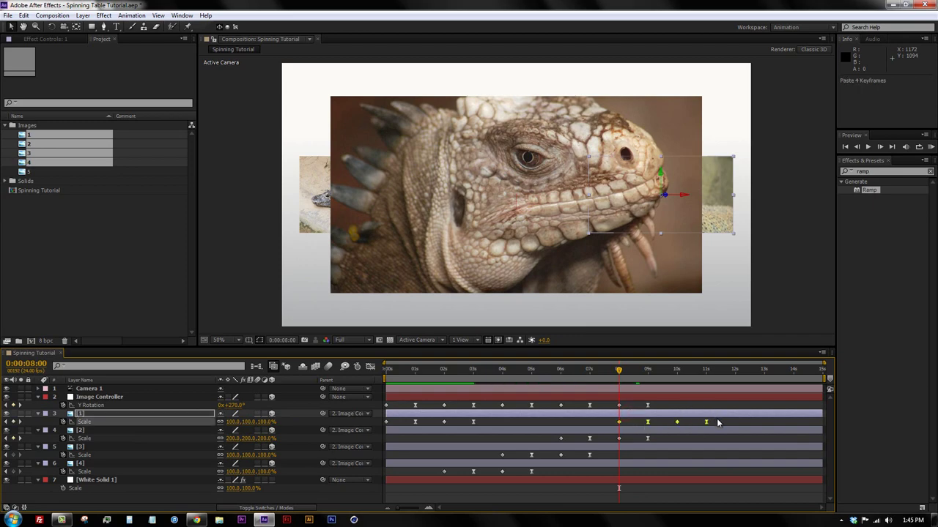
mouse_move(671, 375)
left_mouse_down()
mouse_move(638, 374)
mouse_move(717, 392)
left_mouse_up()
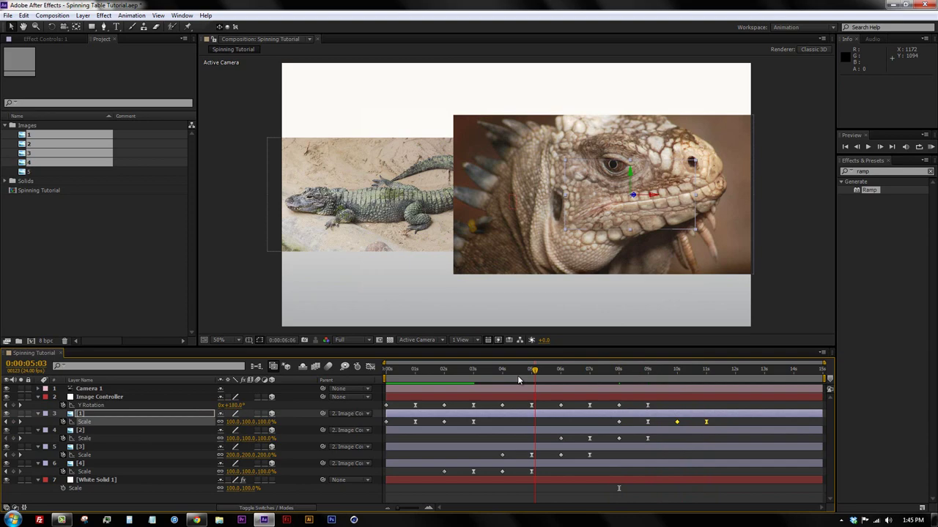
mouse_move(717, 388)
left_mouse_down()
mouse_move(643, 388)
mouse_move(698, 401)
left_mouse_up()
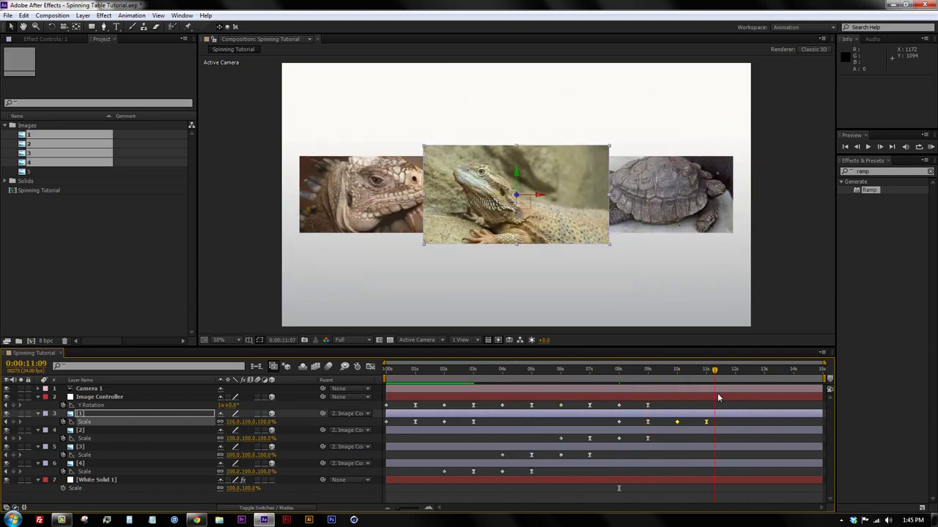
Move the two selected Scale keyframes onto layer [2] at time 0 and preview.
key("ctrl+x")
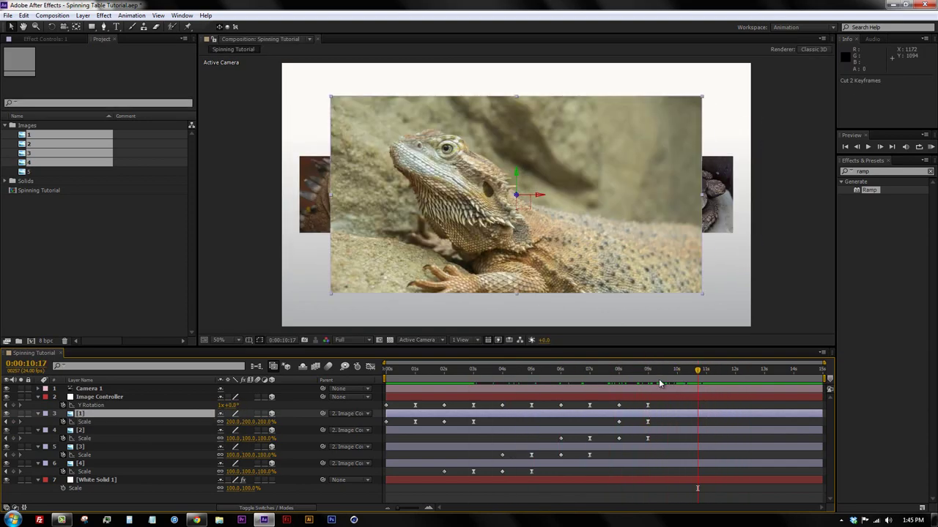
key("Home")
left_click(396, 432)
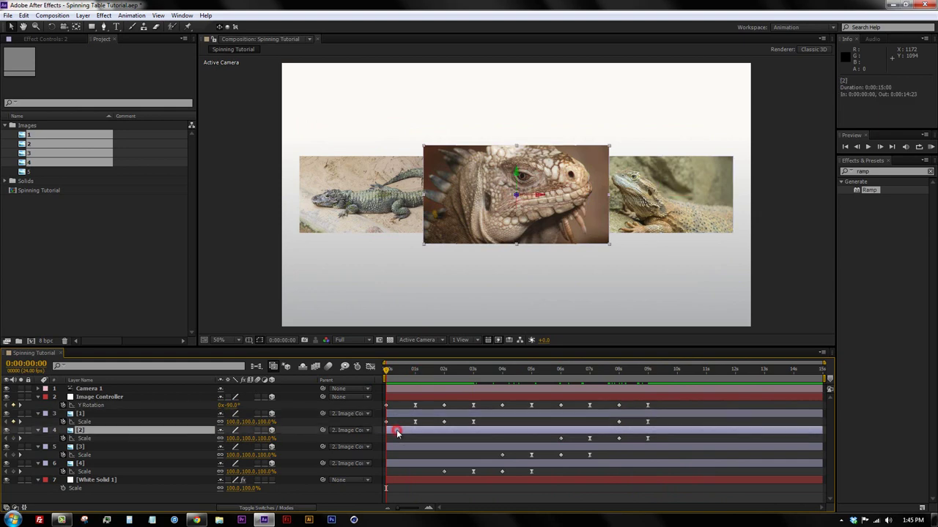
key("ctrl+v")
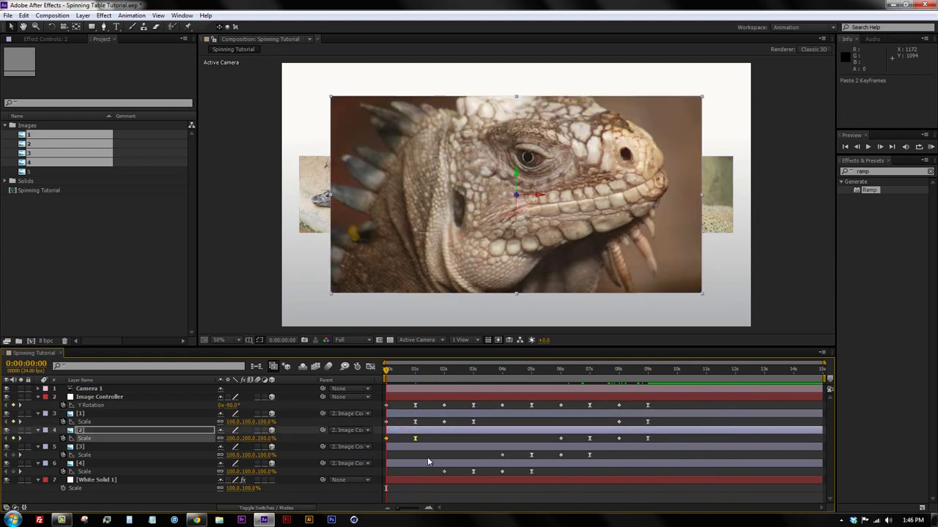
key("space")
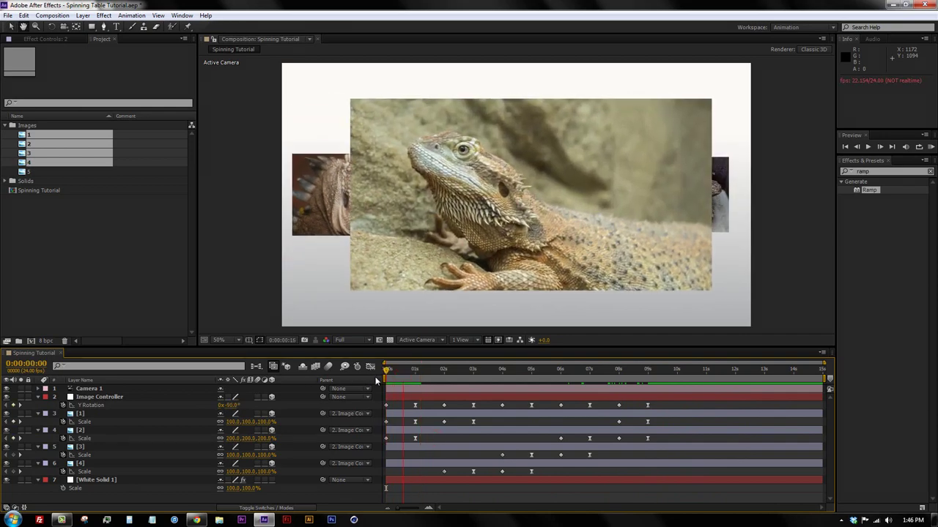
mouse_move(427, 372)
left_mouse_down()
mouse_move(608, 387)
mouse_move(388, 393)
left_mouse_up()
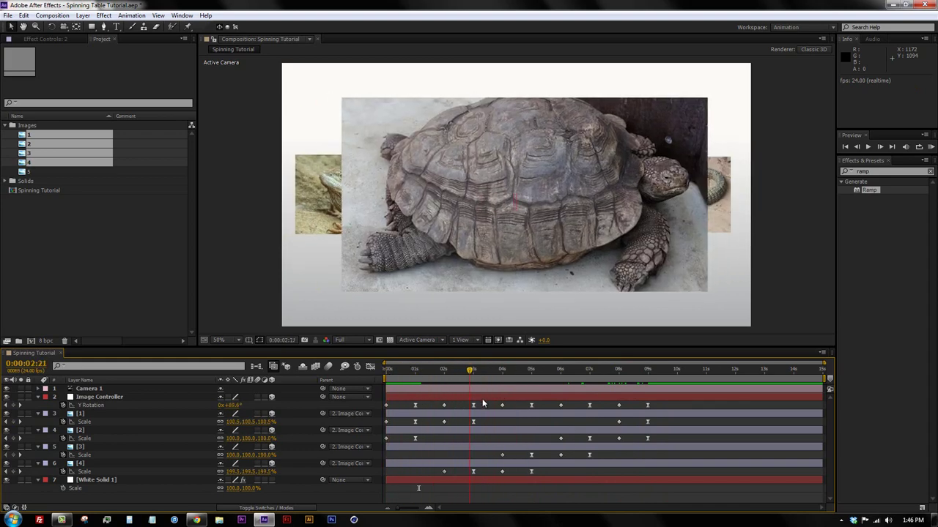
mouse_move(388, 393)
left_mouse_down()
mouse_move(640, 412)
mouse_move(332, 416)
mouse_move(572, 435)
left_mouse_up()
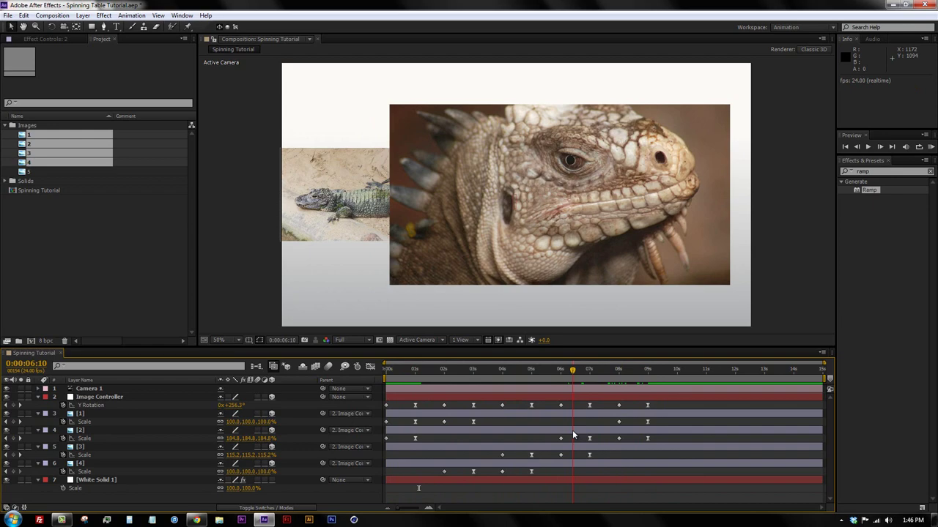
left_click(416, 376)
mouse_move(415, 376)
left_mouse_down()
mouse_move(556, 389)
mouse_move(502, 396)
left_mouse_up()
left_click_drag(408, 369, 358, 375)
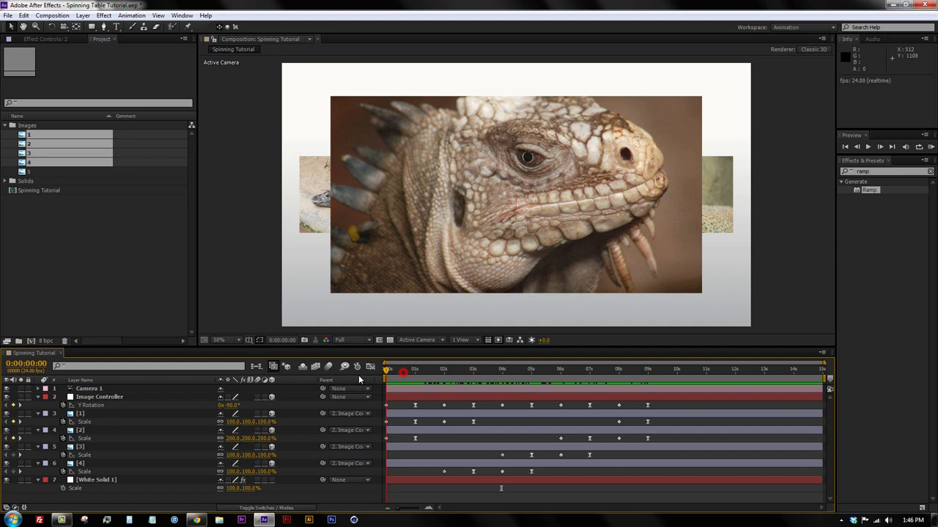
left_click(346, 111)
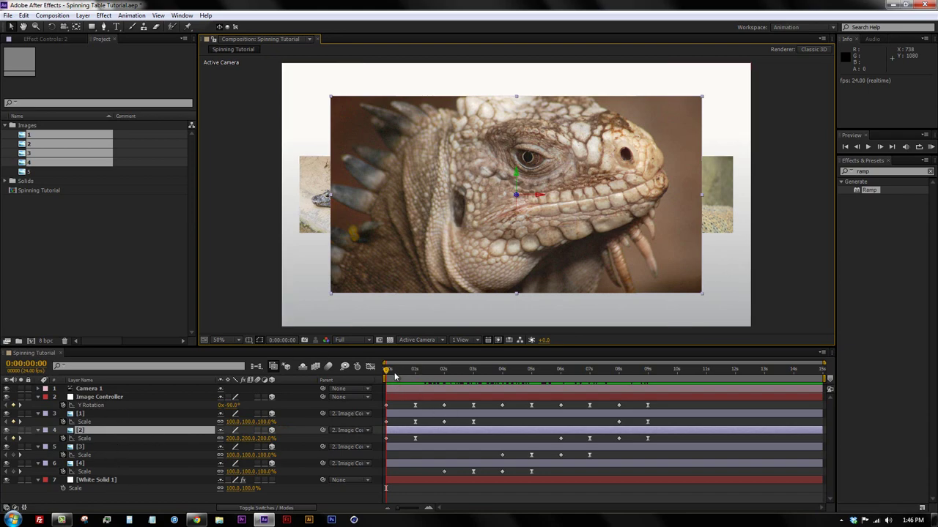
mouse_move(394, 376)
left_mouse_down()
mouse_move(574, 373)
mouse_move(363, 383)
mouse_move(403, 373)
mouse_move(418, 374)
mouse_move(386, 373)
mouse_move(473, 389)
left_mouse_up()
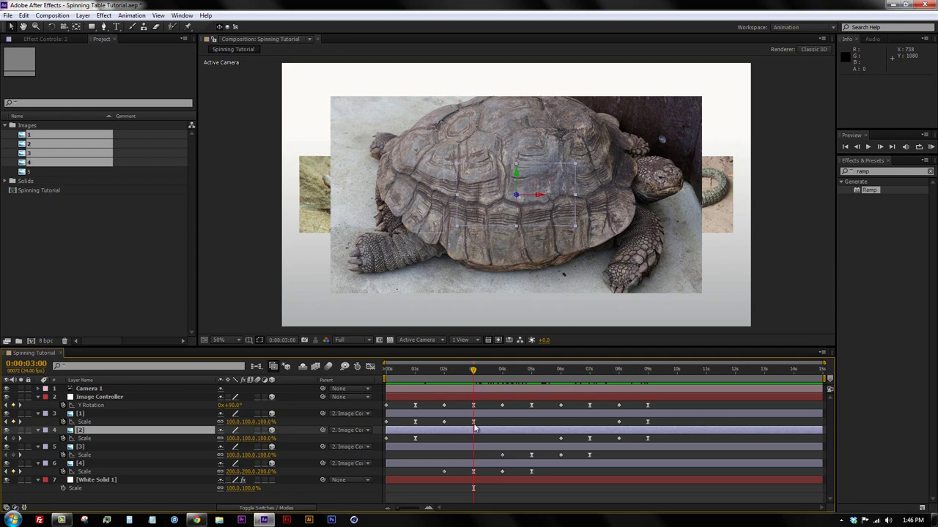
Pre-compose the iguana layer as 'Image Precomposition #2' and reveal its animated properties.
mouse_move(473, 422)
key("ctrl+shift+c")
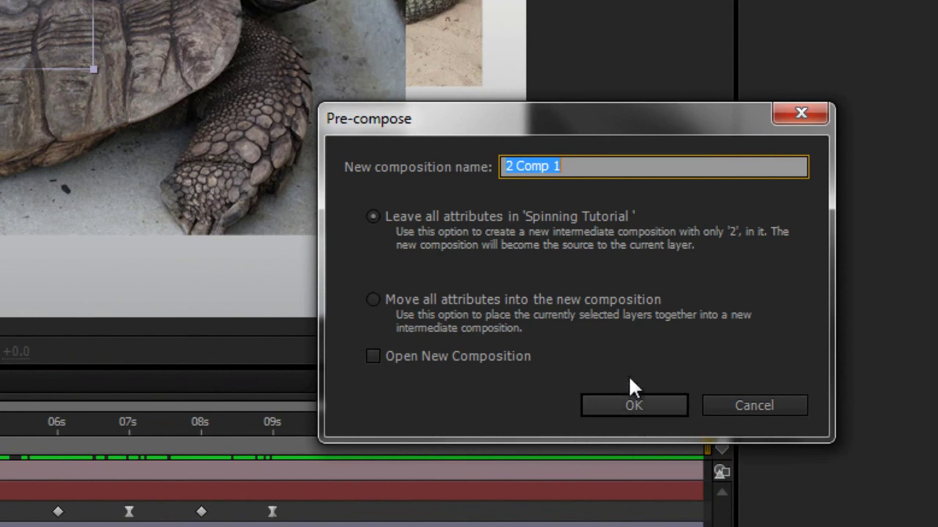
key("BackSpace")
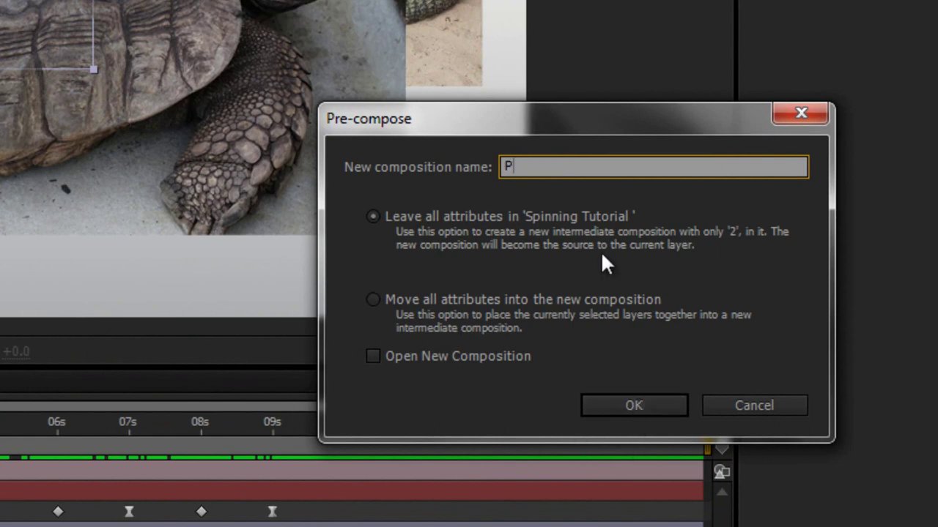
type("Image Preco")
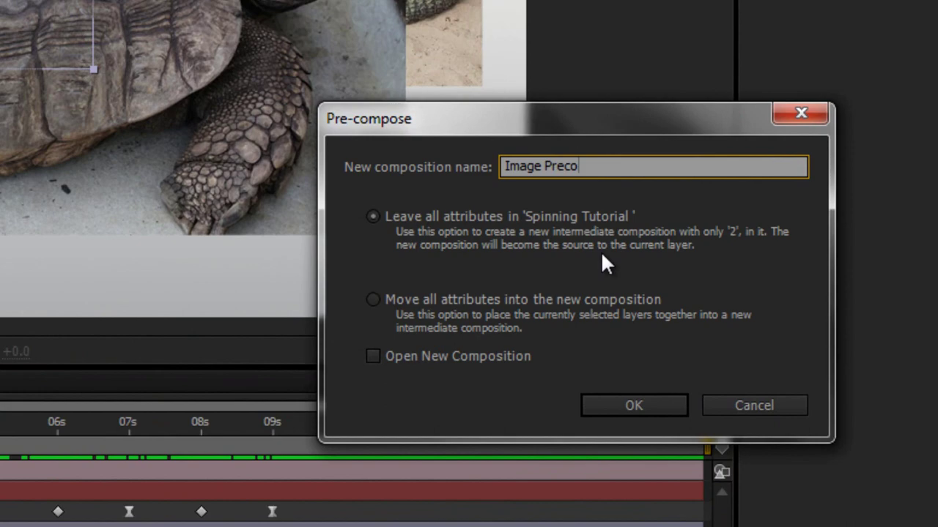
type("mposition #2")
key("Return")
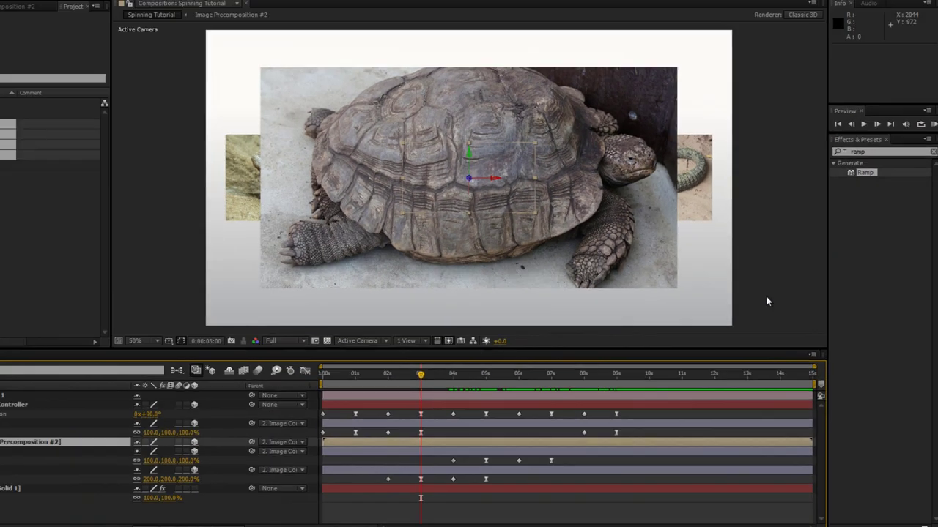
key("u")
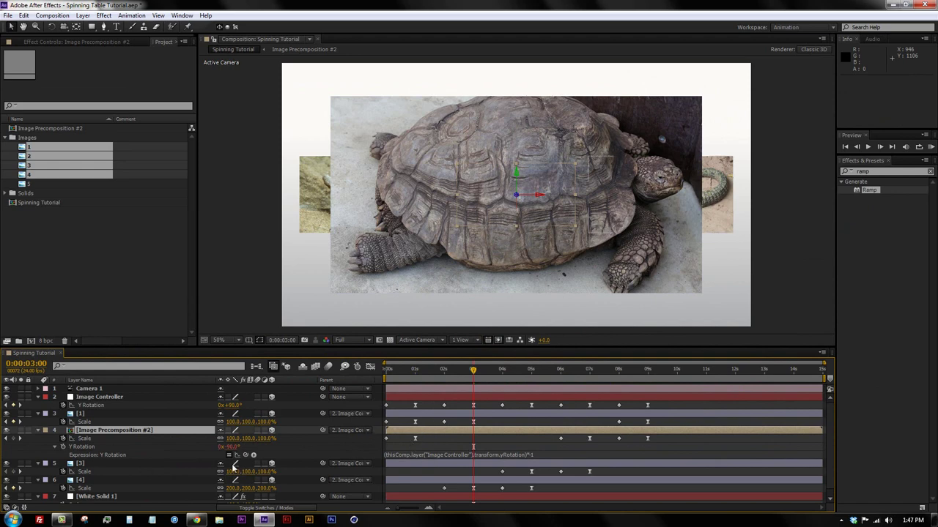
left_click(368, 442)
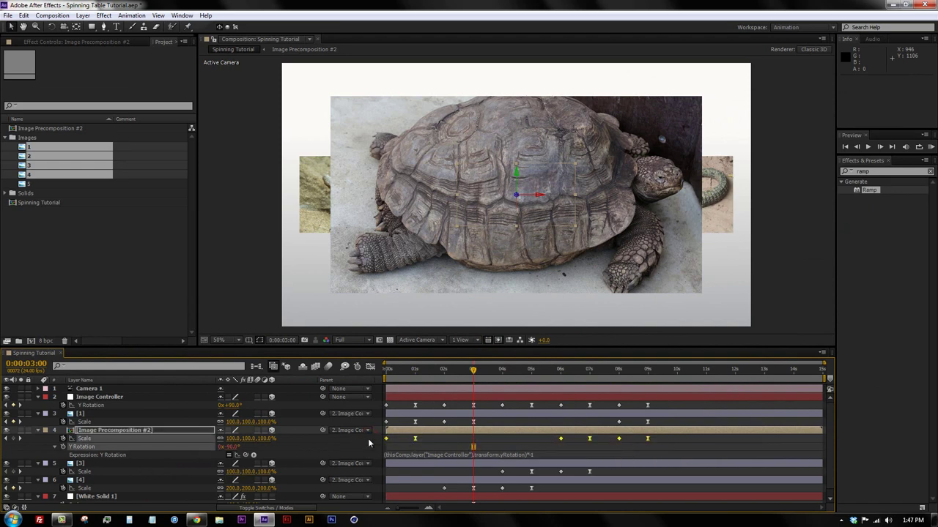
left_click(367, 443)
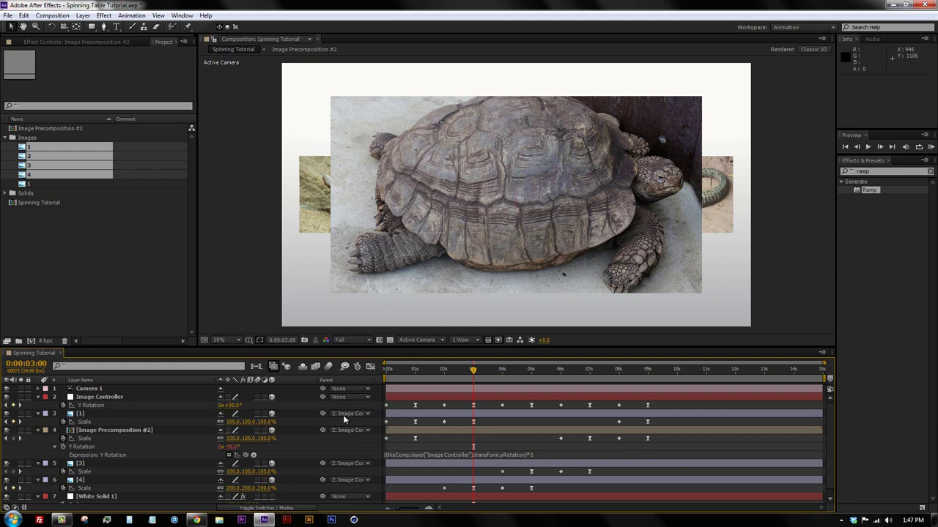
Open Image Precomposition #2 and select image 5 in the Project panel.
double_click(474, 432)
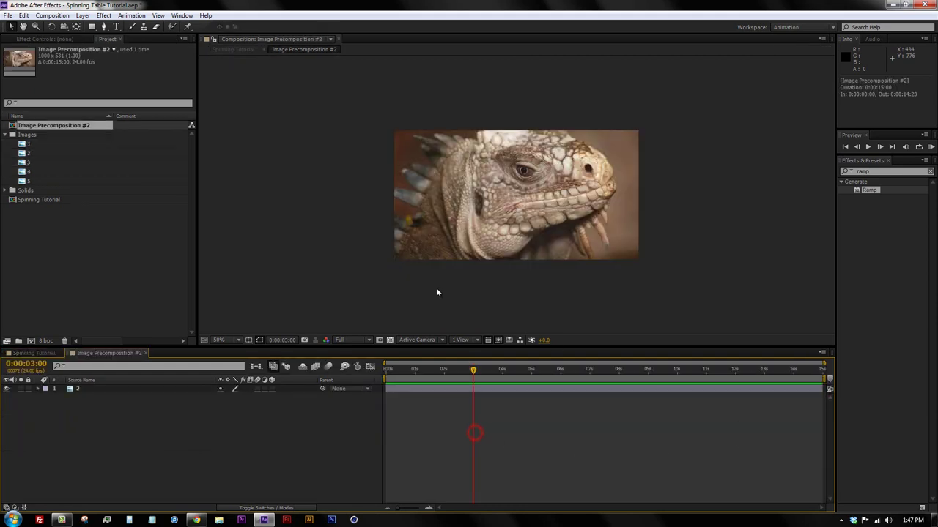
left_click(31, 181)
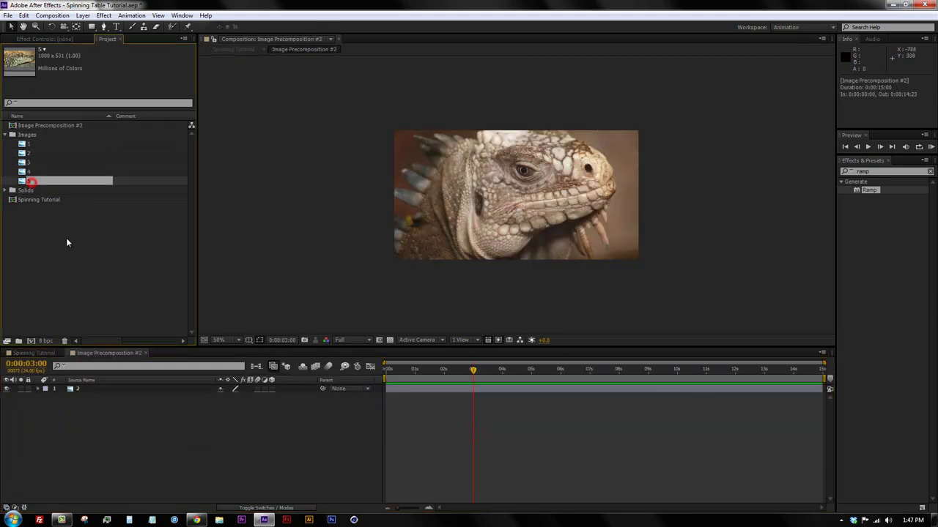
left_click(33, 354)
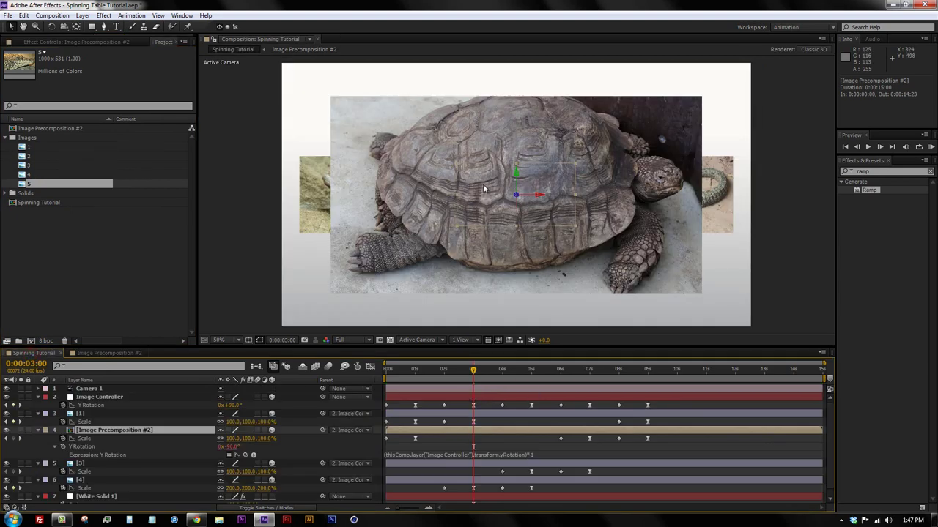
double_click(474, 433)
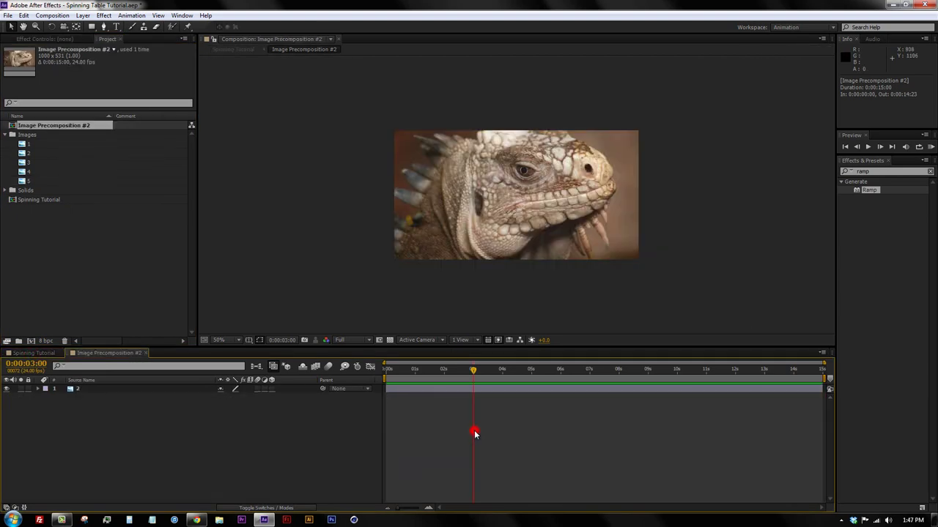
Place image 5 above the iguana starting at 3 seconds, check it, and return to Spinning Tutorial.
left_click_drag(29, 181, 90, 397)
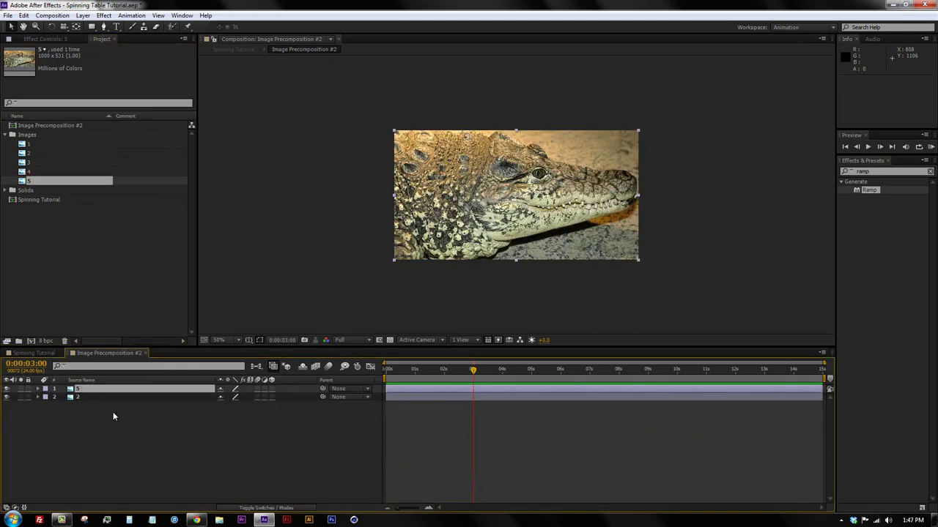
key("bracketleft")
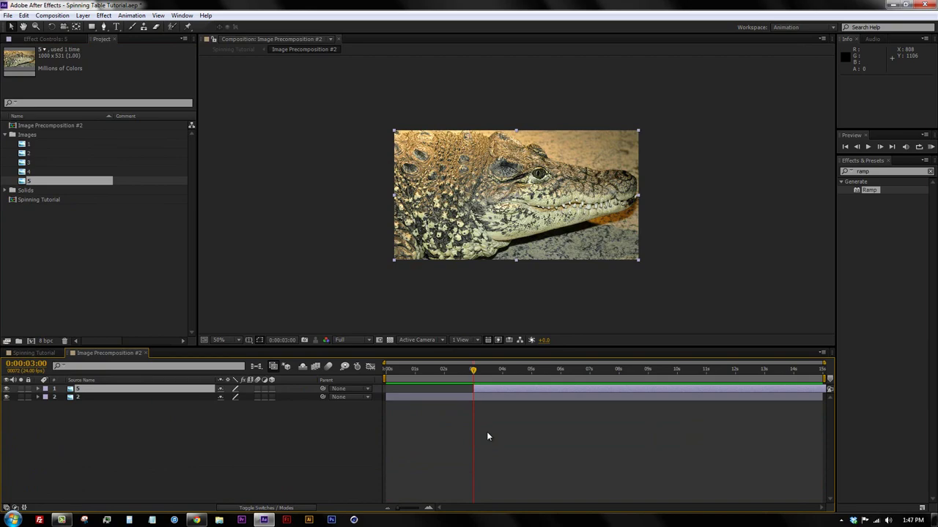
key("slash")
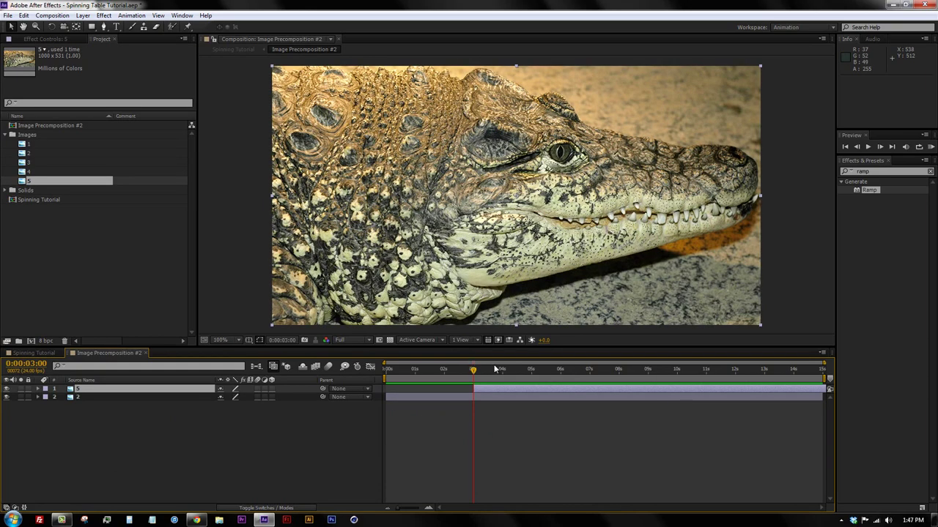
left_click_drag(482, 379, 525, 380)
left_click(44, 354)
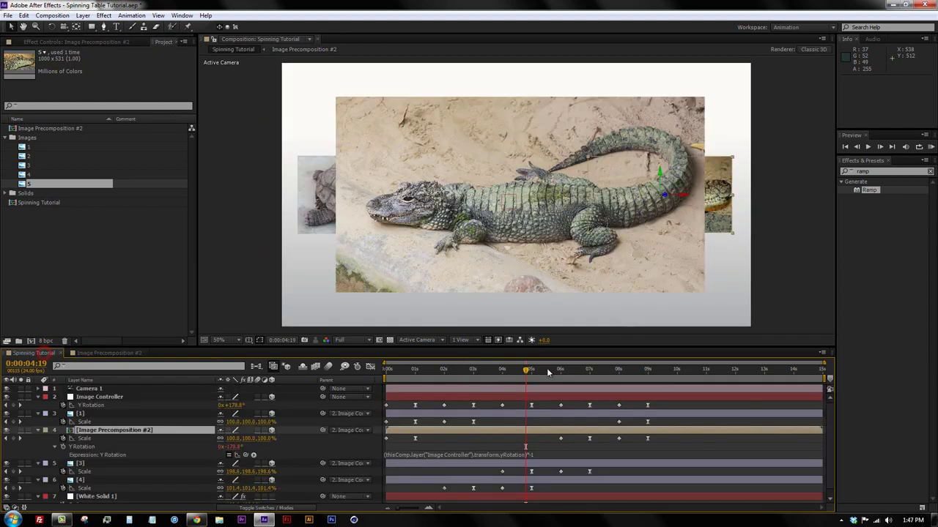
Pre-compose layers [1], [3] and [4] individually with default names.
mouse_move(473, 378)
left_mouse_down()
mouse_move(370, 374)
mouse_move(600, 394)
mouse_move(335, 376)
mouse_move(592, 391)
mouse_move(458, 381)
mouse_move(589, 392)
mouse_move(620, 431)
left_mouse_up()
left_click(450, 414)
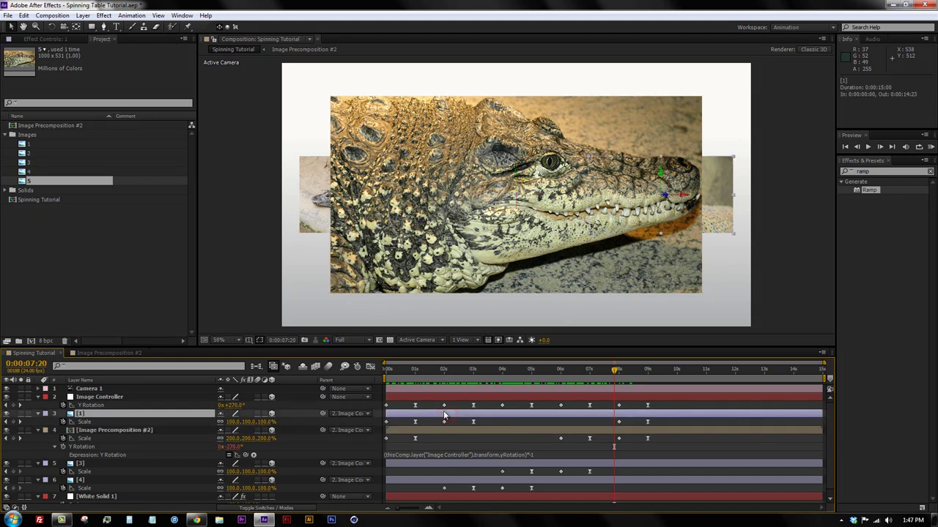
key("ctrl+shift+c")
key("Return")
left_click(422, 456)
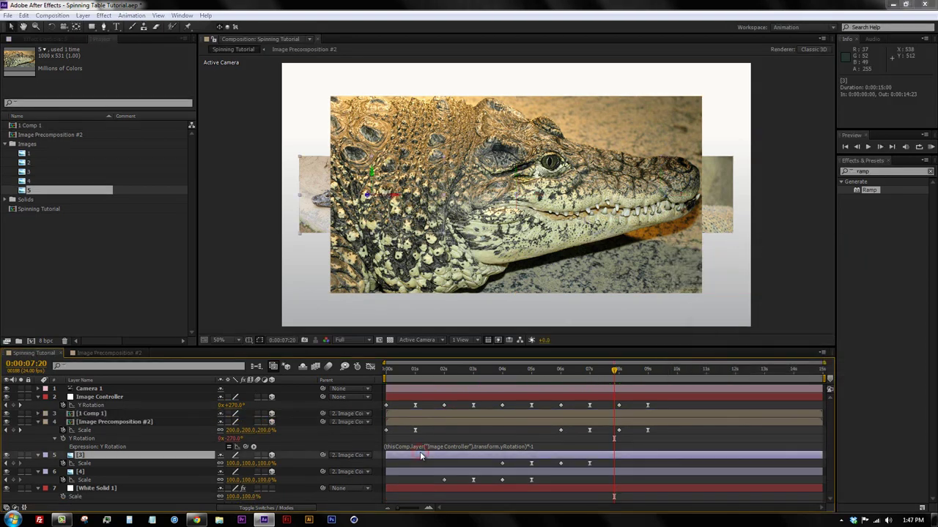
key("ctrl+shift+c")
key("Return")
left_click(408, 463)
key("ctrl+shift+c")
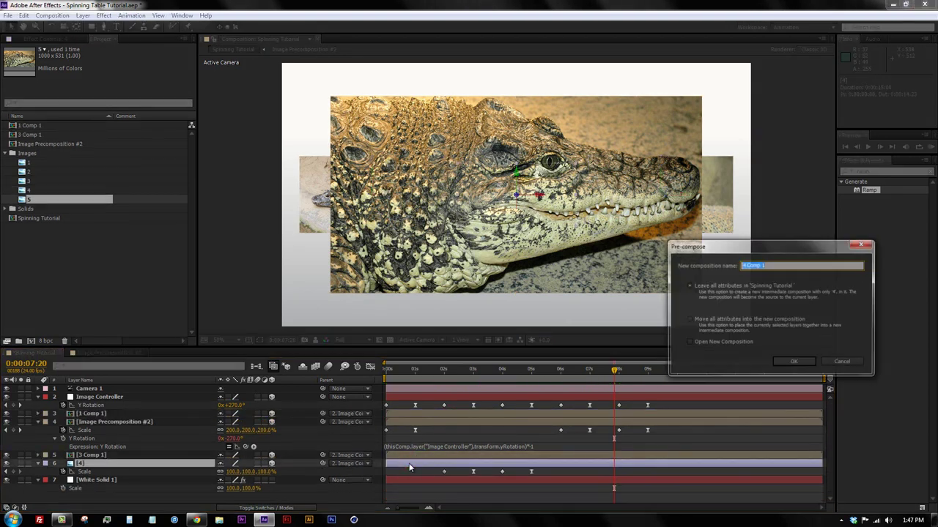
key("Return")
Undo the precomposing, restoring the plain image layers.
left_click_drag(614, 369, 476, 410)
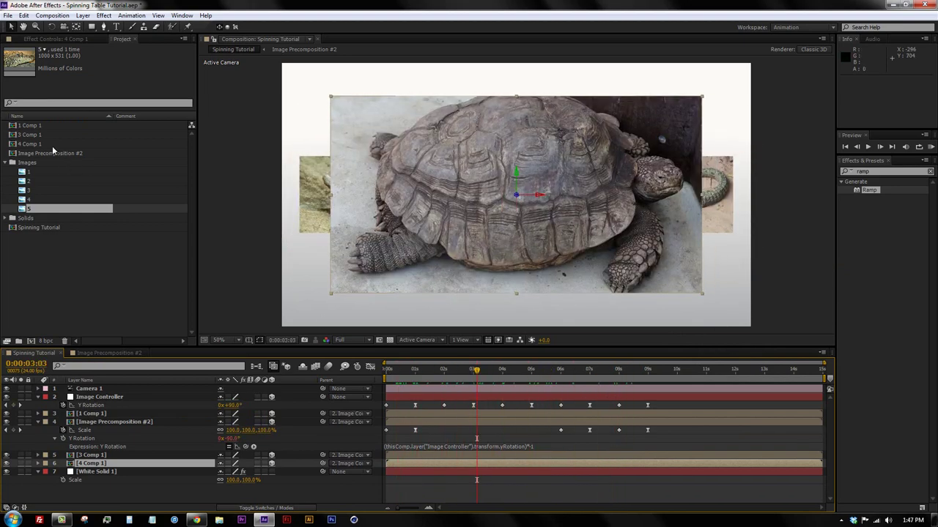
left_click(32, 143)
key("ctrl+z")
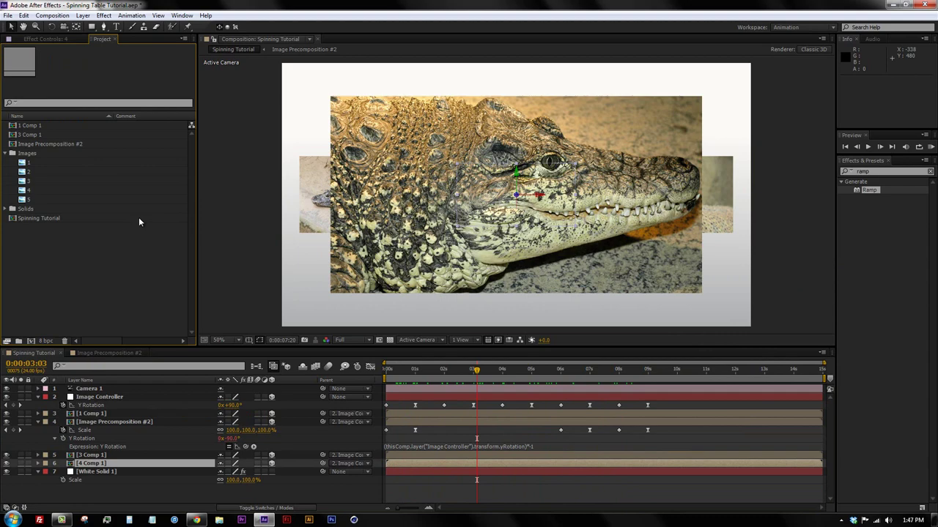
key("ctrl+z")
key("ctrl+z")
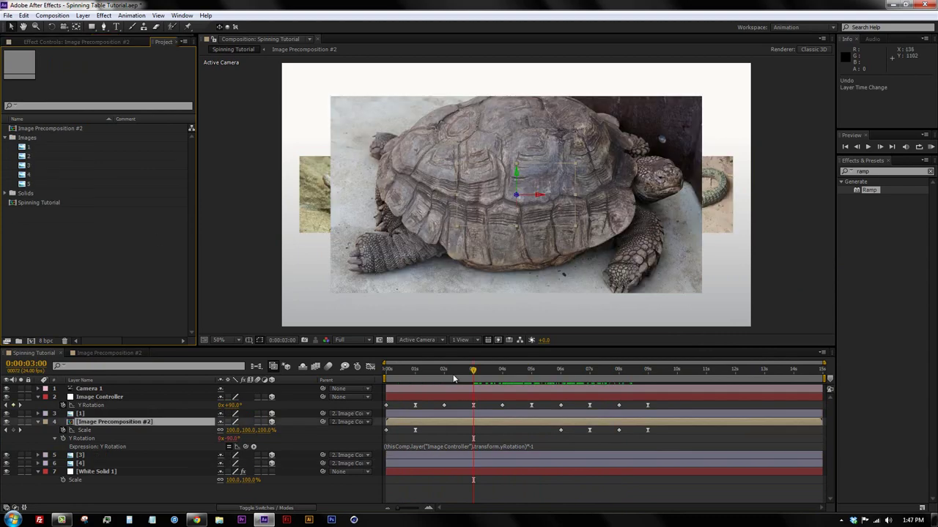
Scrub through the spin, zoom the viewer out, and collapse all layer properties.
left_click_drag(453, 379, 335, 384)
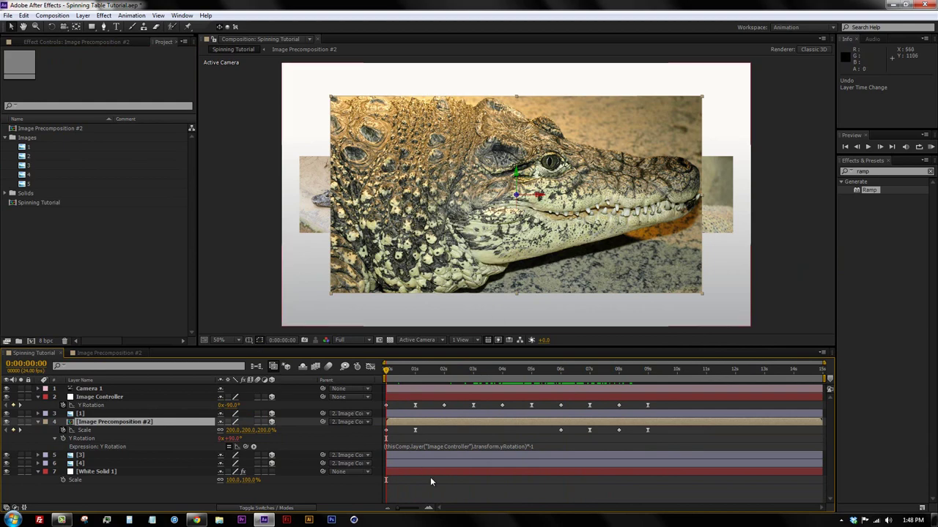
mouse_move(405, 369)
left_mouse_down()
mouse_move(520, 372)
mouse_move(382, 389)
mouse_move(591, 401)
left_mouse_up()
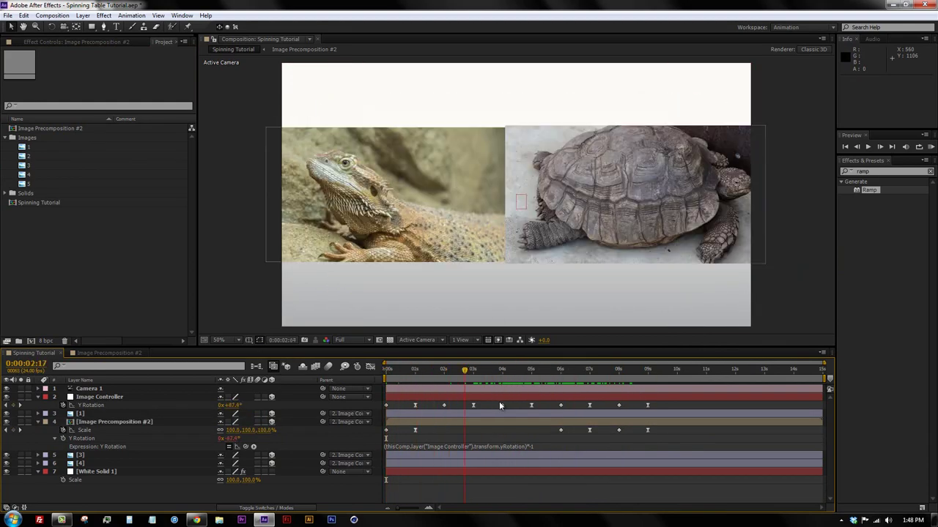
key("comma")
key("comma")
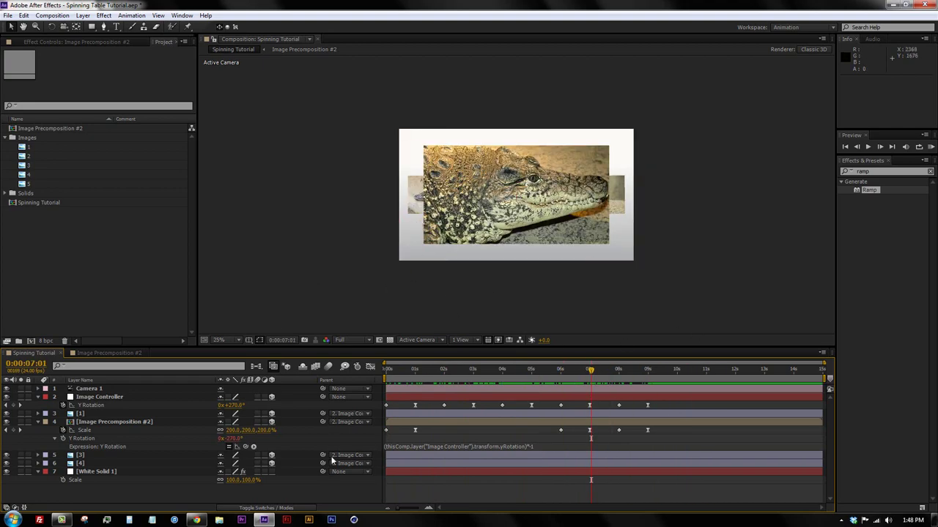
left_click(305, 490)
key("u")
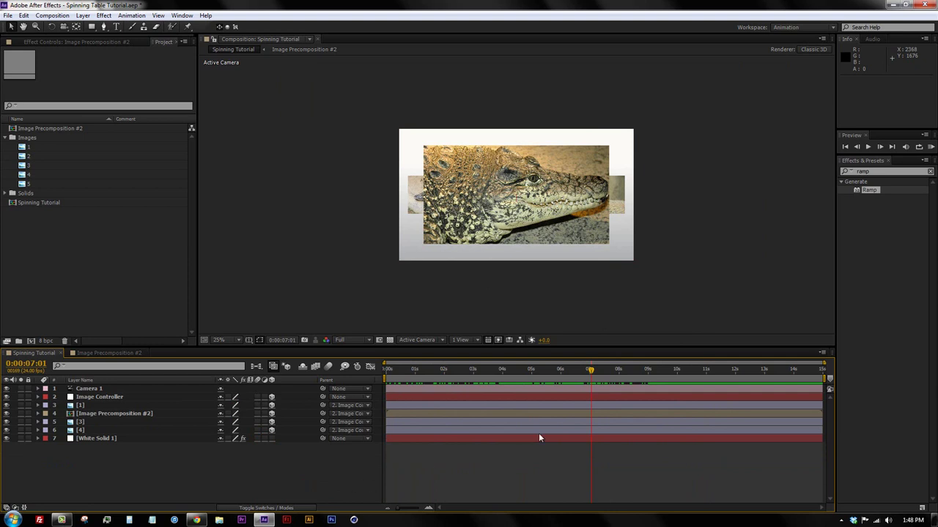
Pre-compose the camera, Image Controller and four image layers into a precomp named All Elements.
left_click(82, 430)
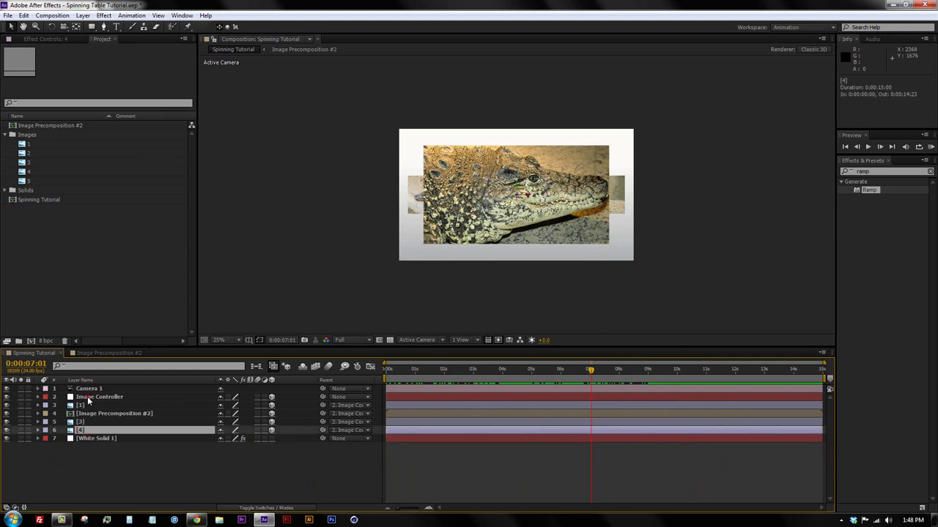
left_click(88, 397, "shift")
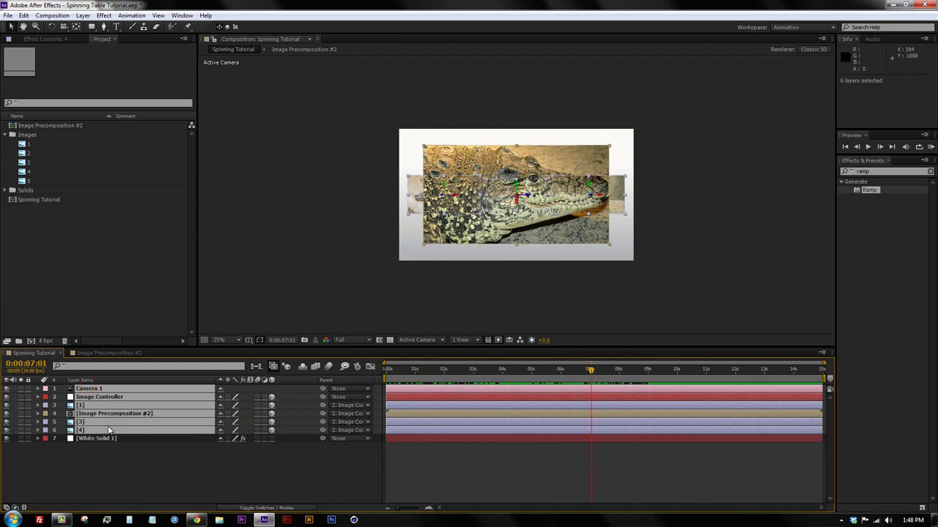
key("ctrl+shift+c")
type("All Elemen")
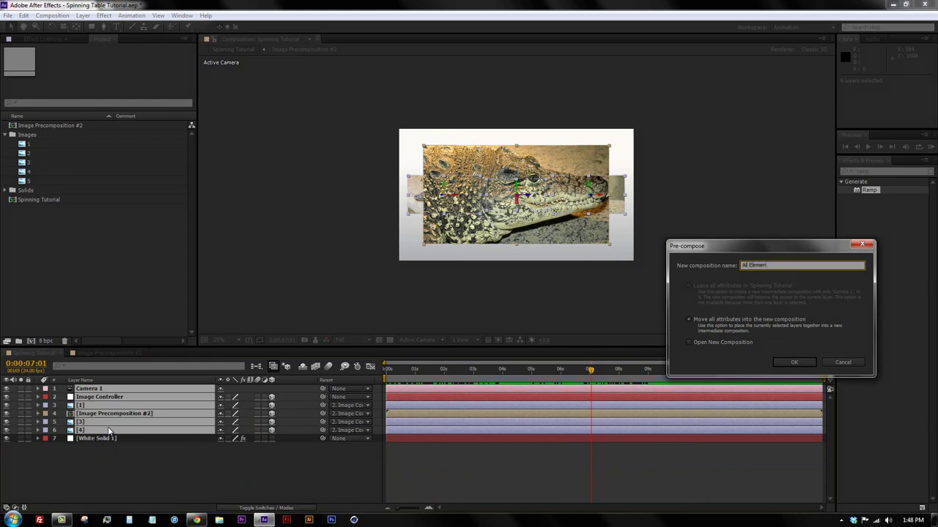
type("ts")
key("Return")
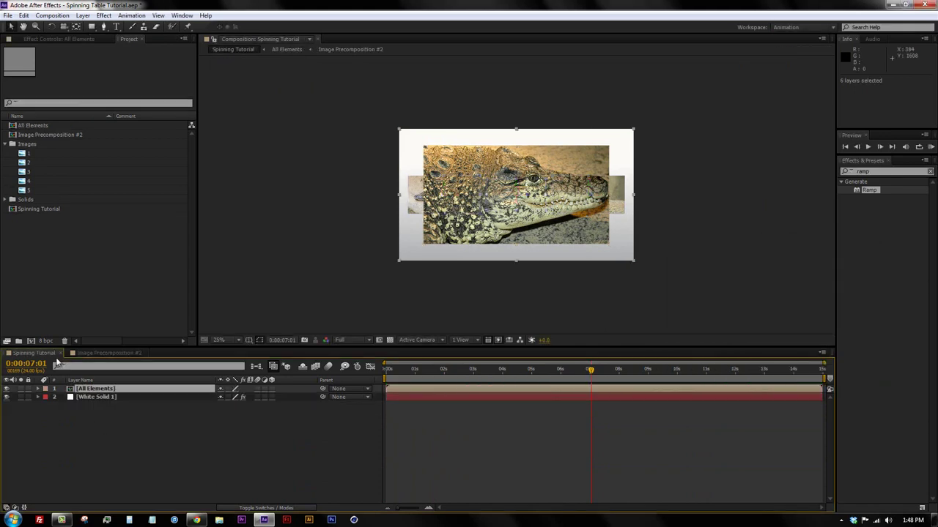
key("period")
key("period")
key("comma")
key("comma")
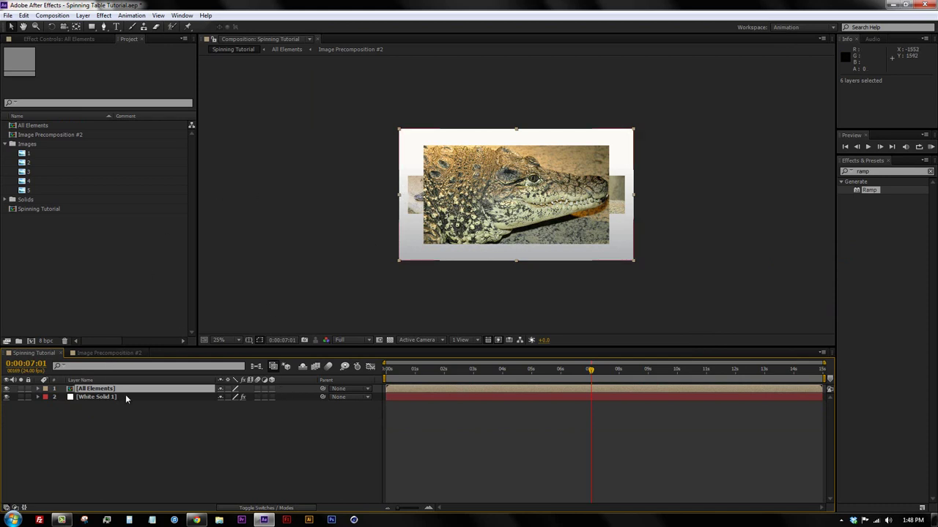
Duplicate the All Elements layer and enable the 3D switch on the lower copy.
key("ctrl+d")
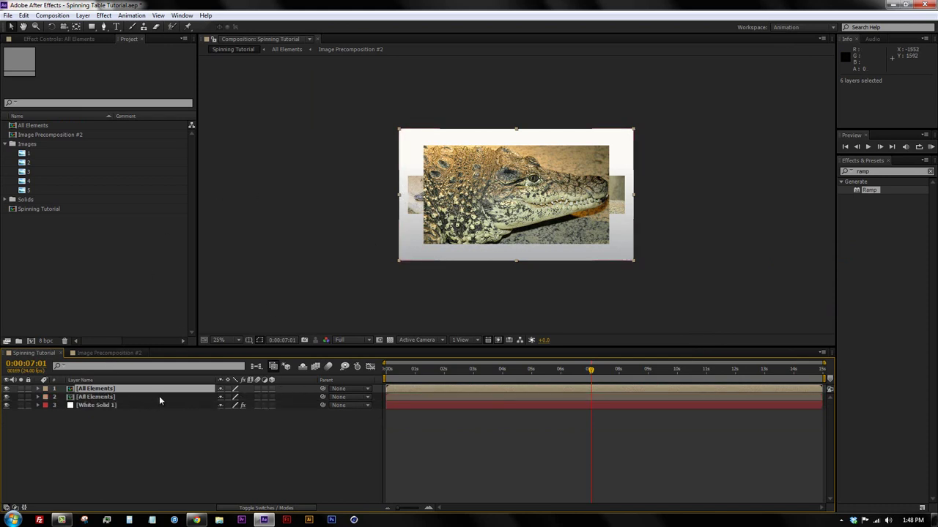
left_click(159, 396)
left_click(272, 397)
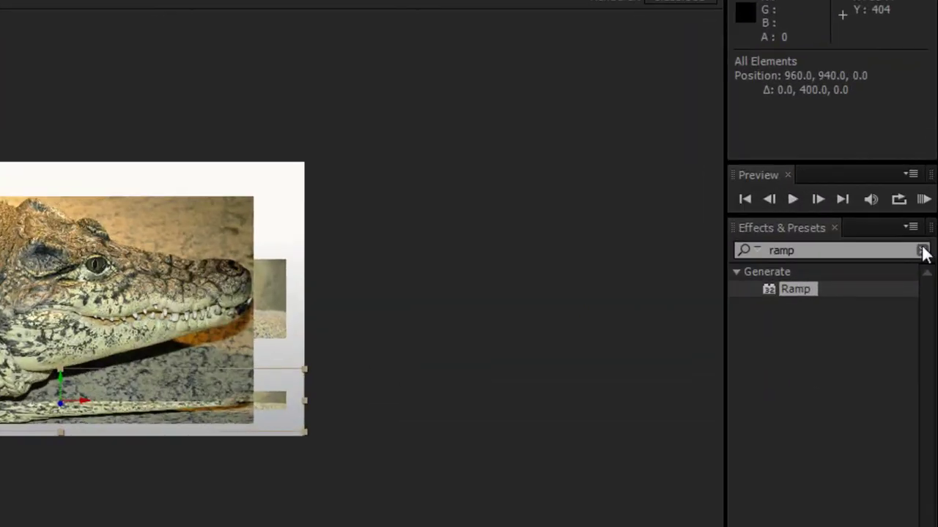
Apply a Tint effect to the lower All Elements copy with white mapped to black.
left_click(929, 172)
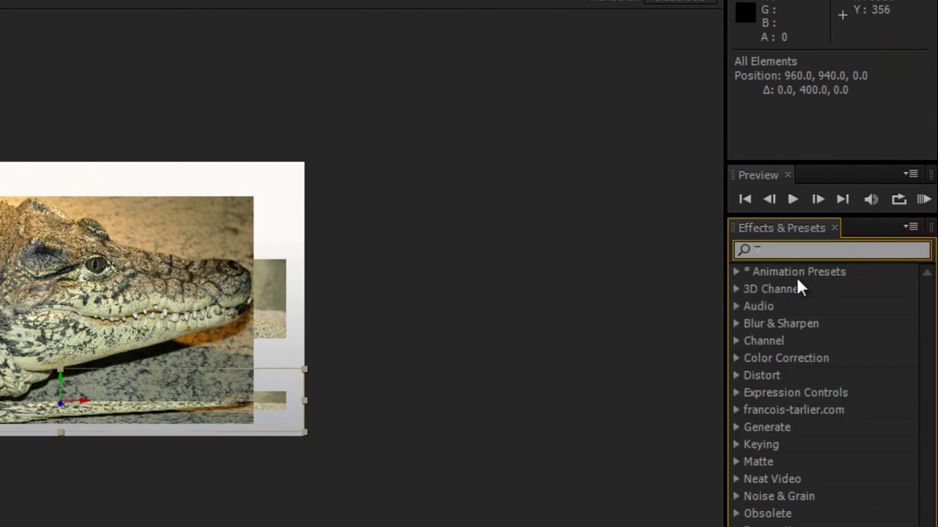
type("tint")
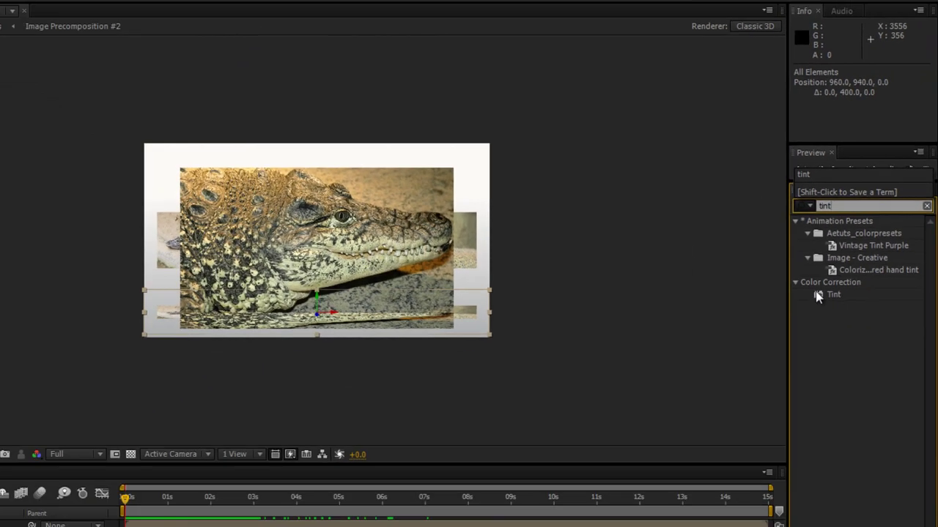
left_click_drag(819, 296, 636, 412)
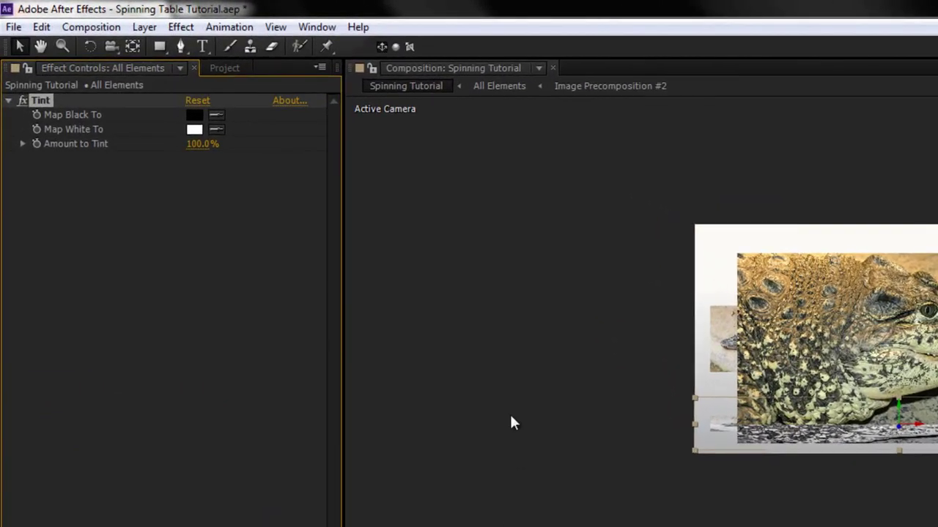
left_click(216, 131)
left_click(194, 117)
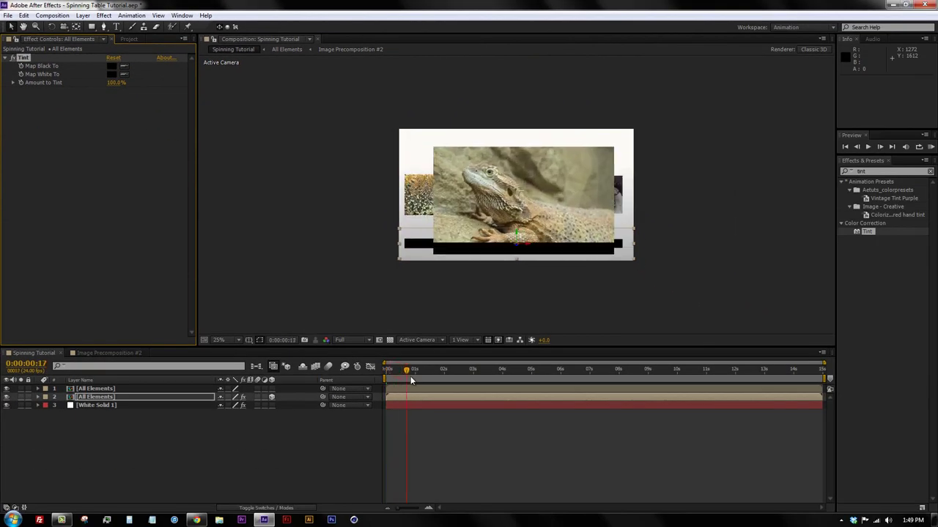
left_click_drag(410, 379, 386, 383)
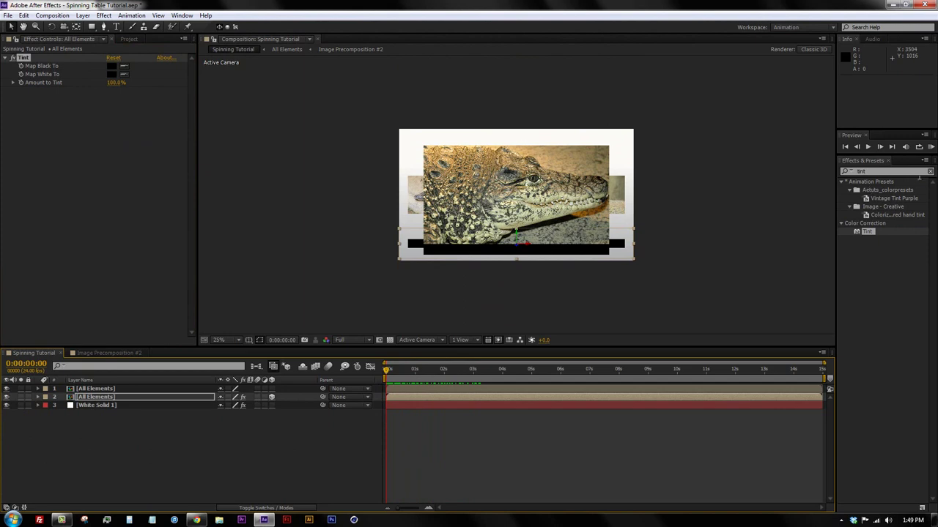
Apply Fast Blur to the black copy and raise its blurriness to soften it.
left_click(931, 172)
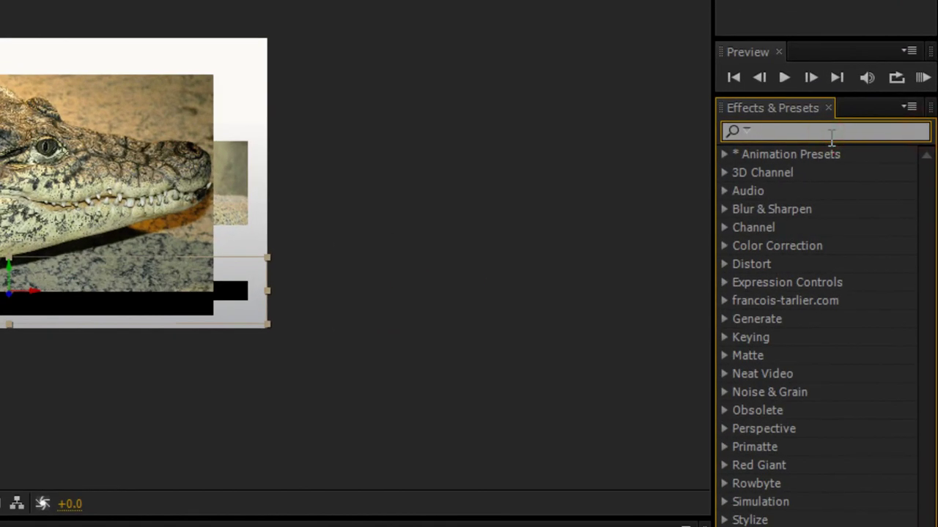
type("fast blur")
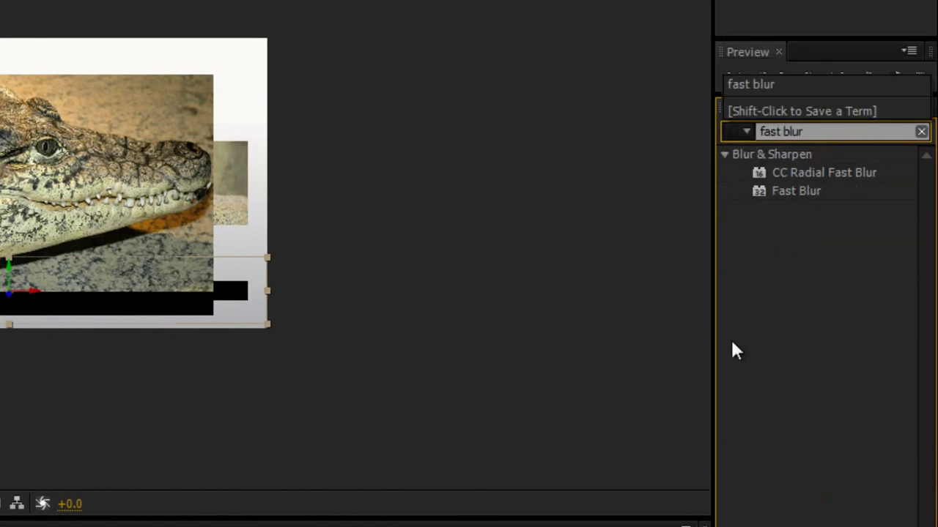
left_click(768, 332)
left_click_drag(795, 190, 414, 399)
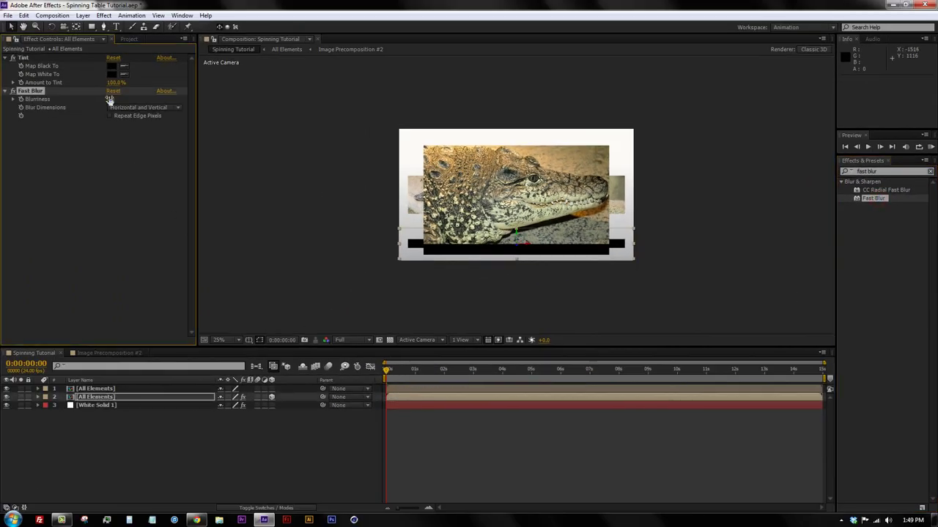
left_click_drag(109, 100, 238, 115)
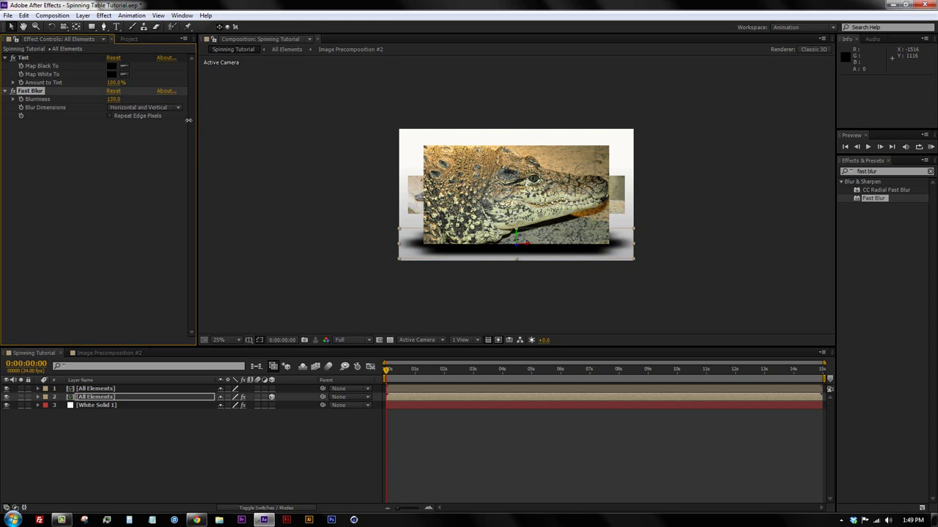
left_click_drag(188, 120, 182, 121)
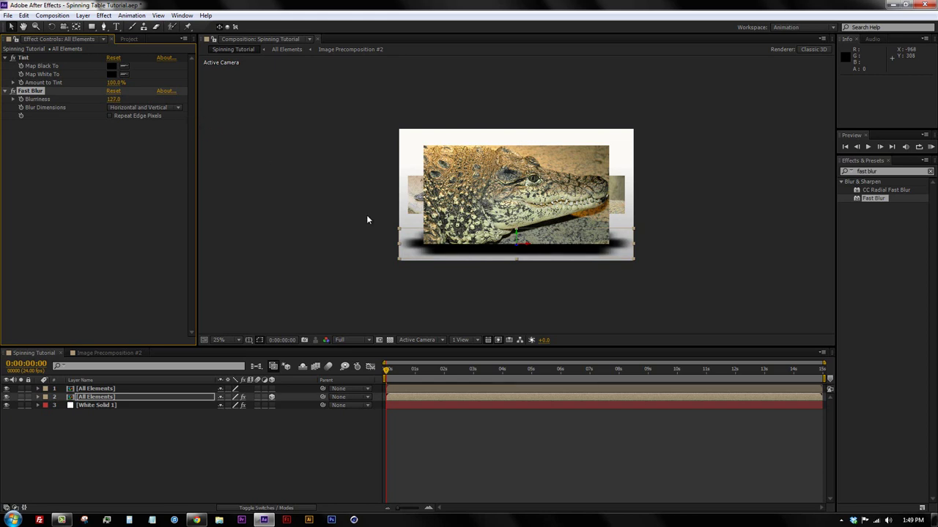
key("period")
key("period")
key("KP_0")
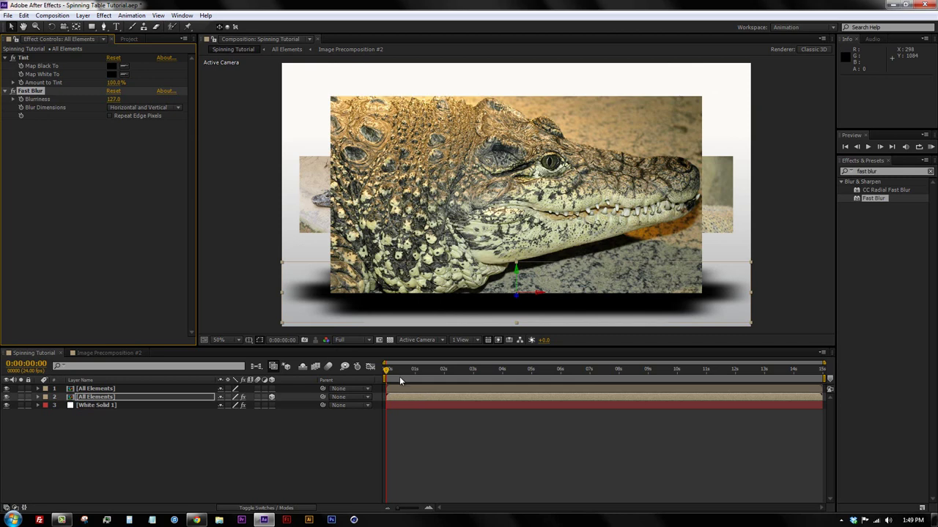
key("KP_0")
Set the shadow copy's opacity to 15% and its blurriness to about 237.
key("t")
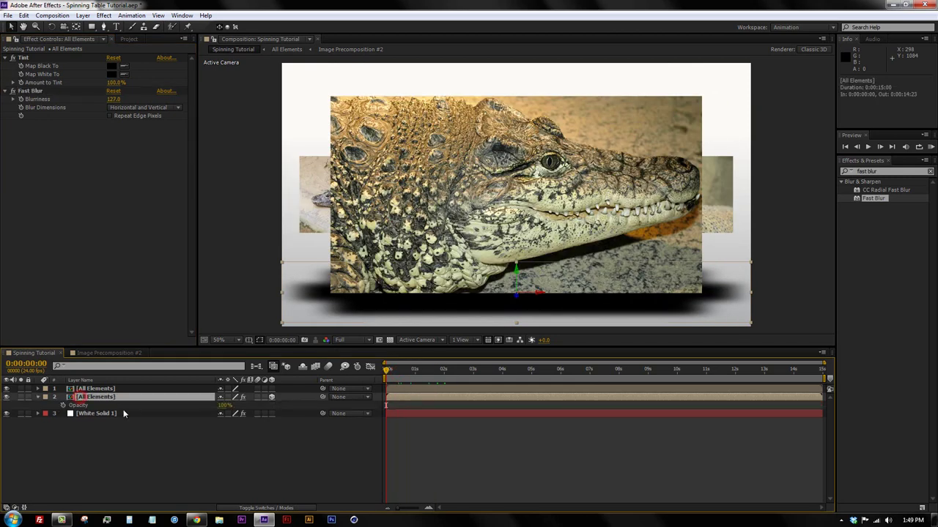
left_click(225, 406)
type("25")
left_click(223, 435)
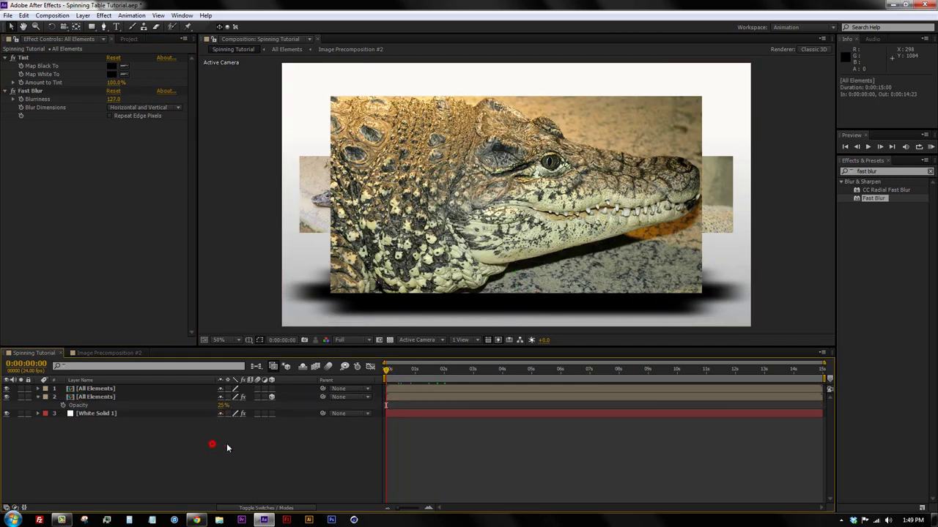
key("comma")
key("KP_0")
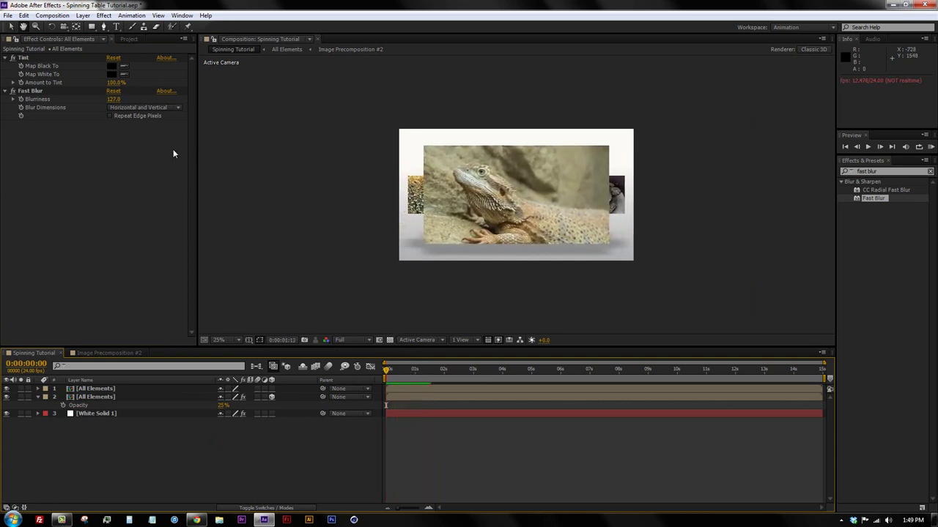
mouse_move(113, 99)
left_mouse_down()
mouse_move(224, 129)
mouse_move(192, 131)
left_mouse_up()
left_click(222, 441)
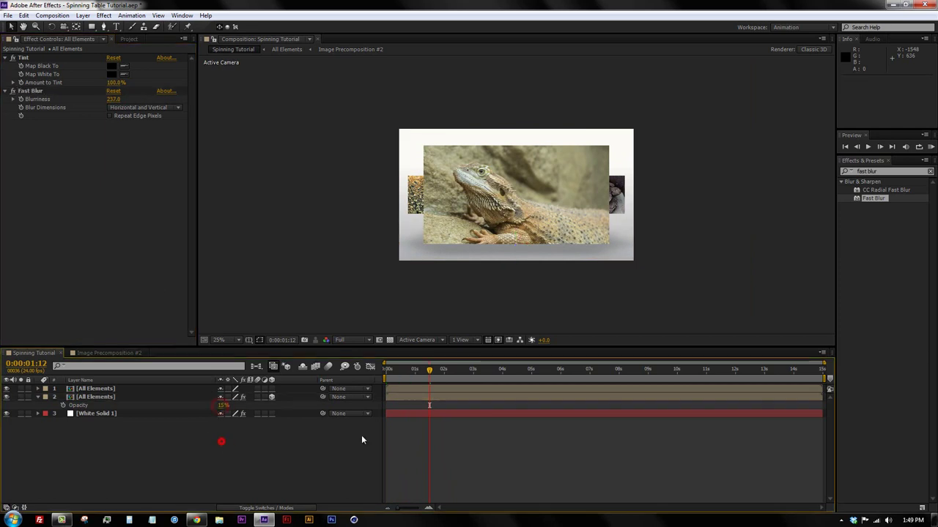
key("KP_0")
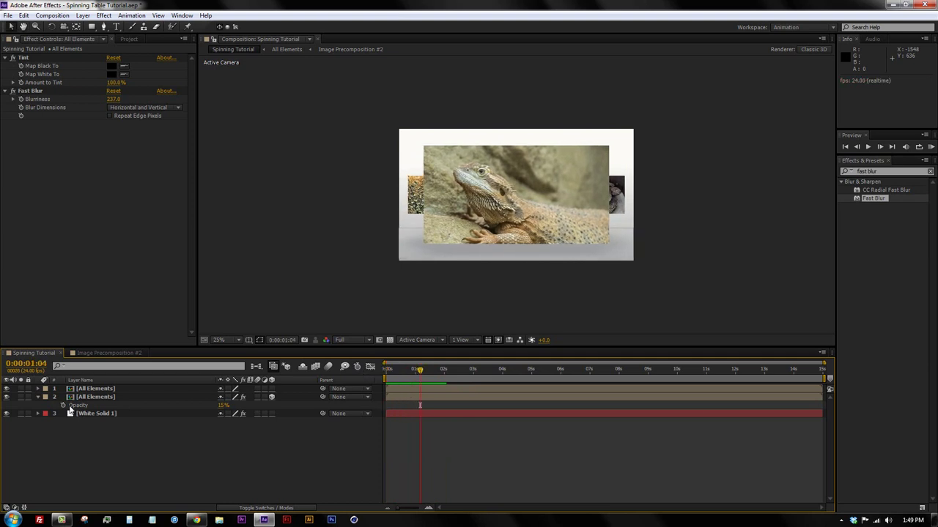
double_click(100, 394)
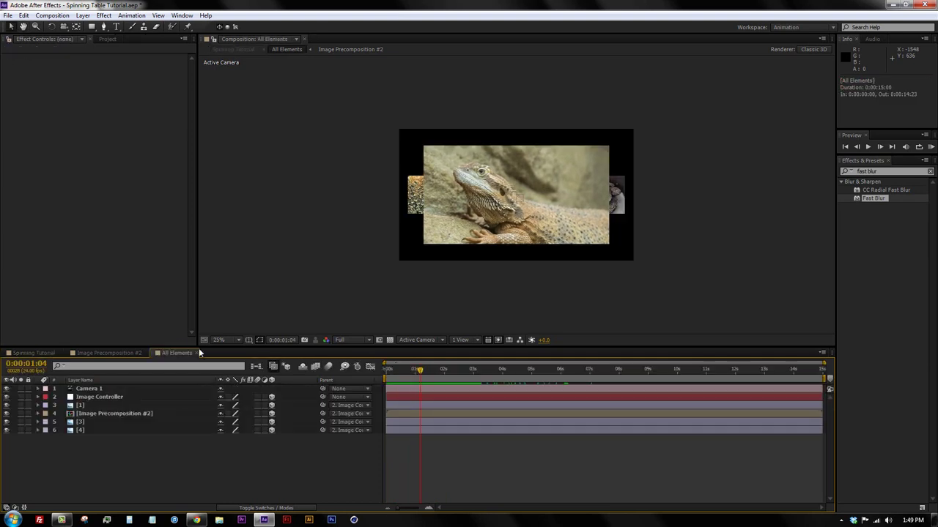
In Image Precomposition #2, trim the crocodile layer to start at 0:00:02:23.
key("Home")
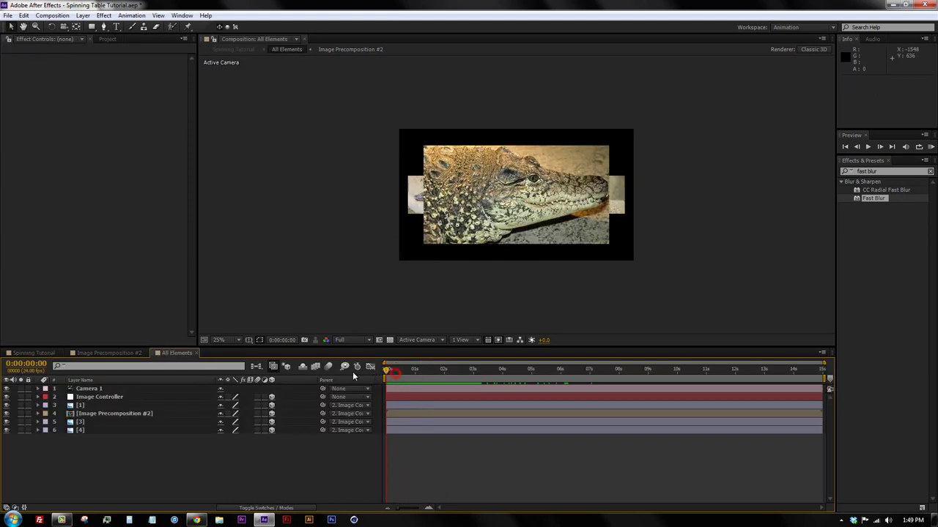
key("period")
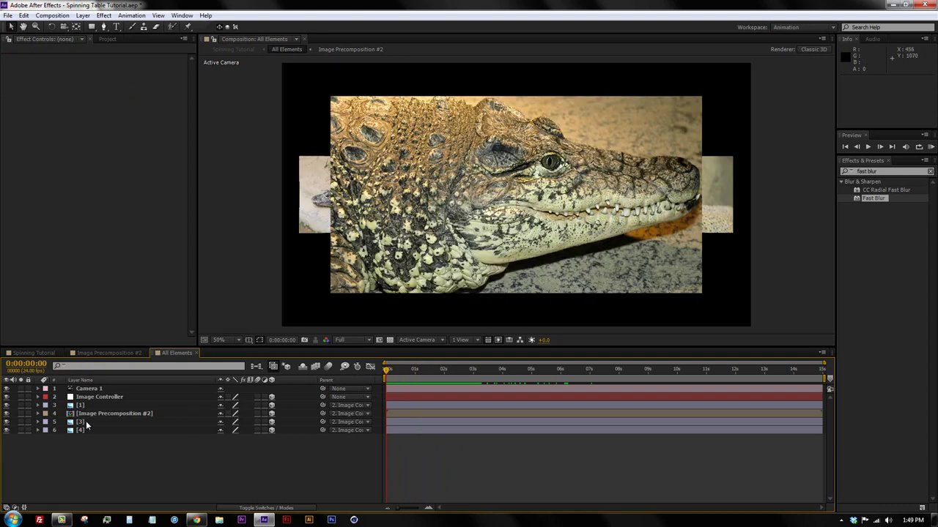
left_click(81, 405)
left_click(108, 415)
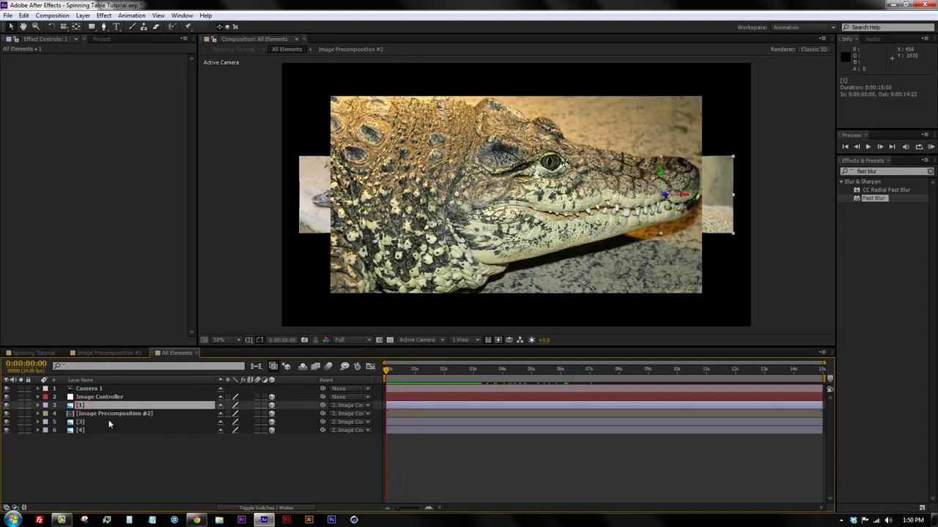
left_click_drag(398, 378, 435, 379)
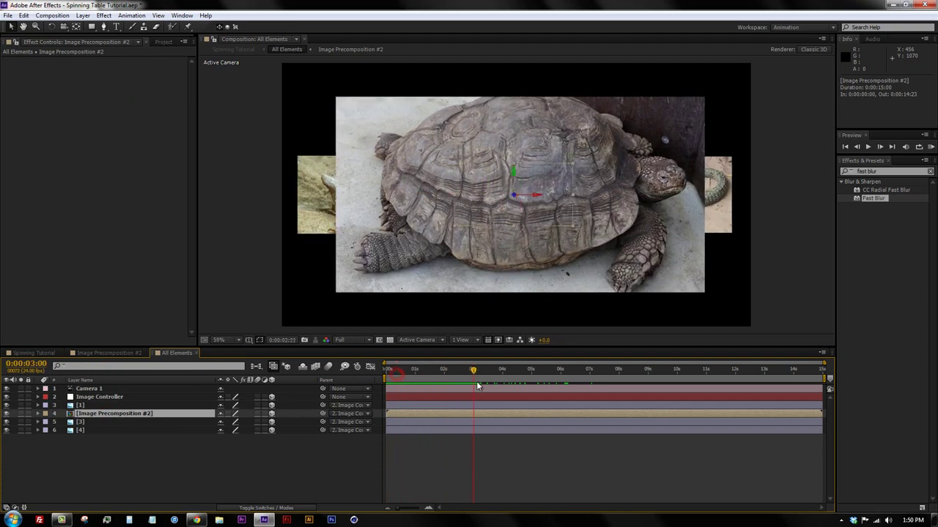
double_click(423, 416)
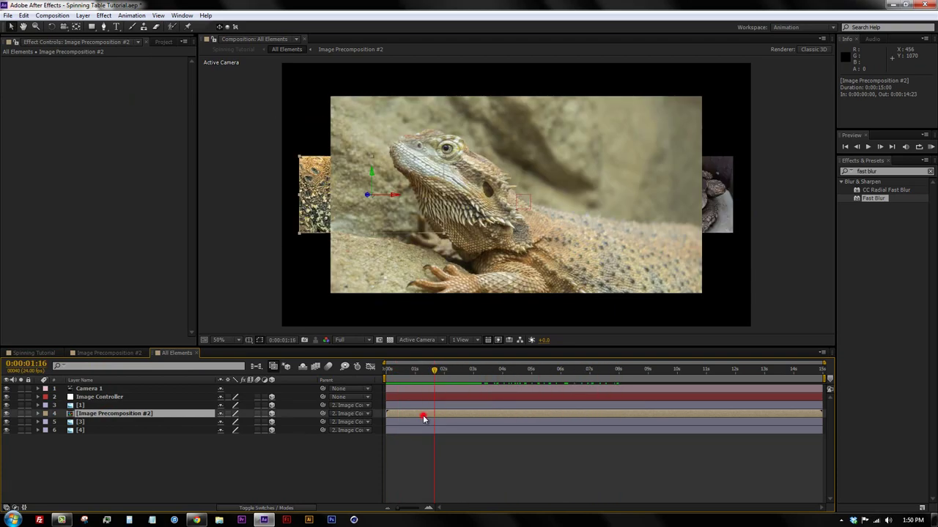
key("alt+bracketleft")
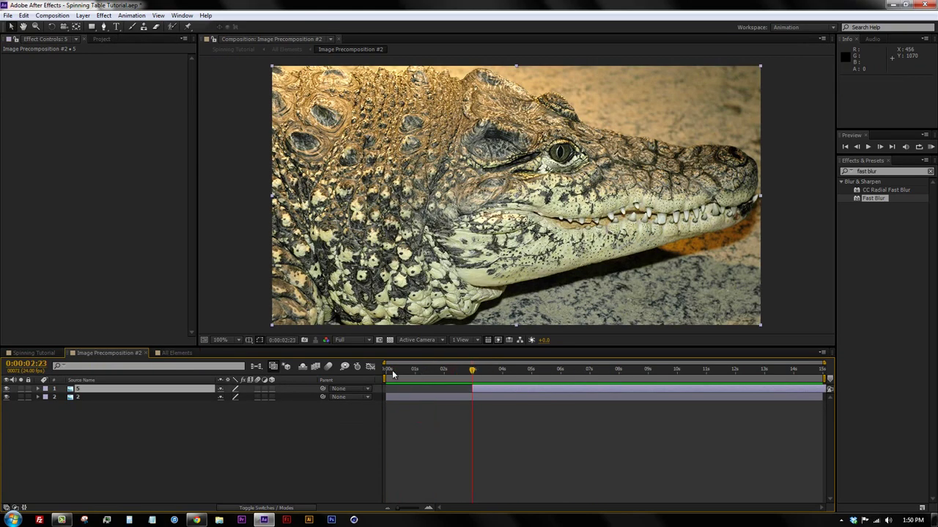
In All Elements, raise the precomp's first Scale keyframe from 200% to about 273%.
left_click(43, 353)
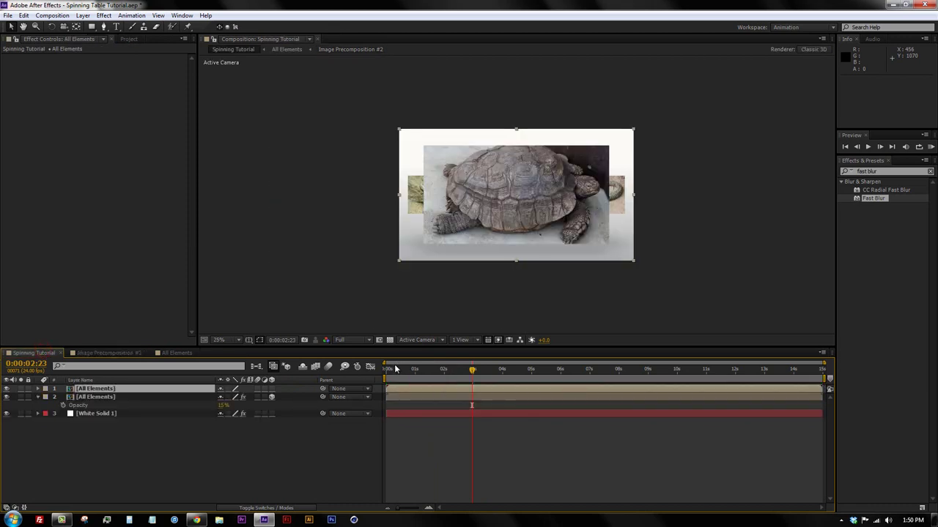
double_click(396, 389)
left_click_drag(400, 371, 356, 376)
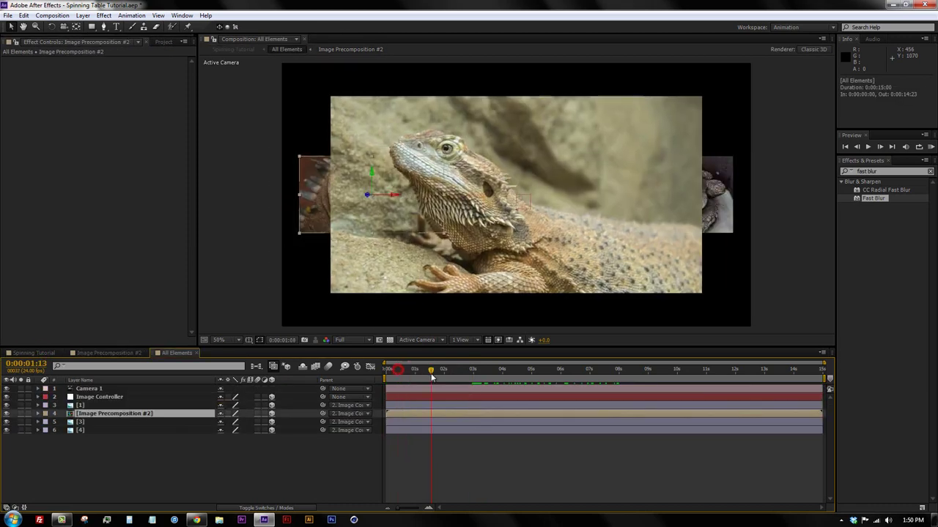
key("s")
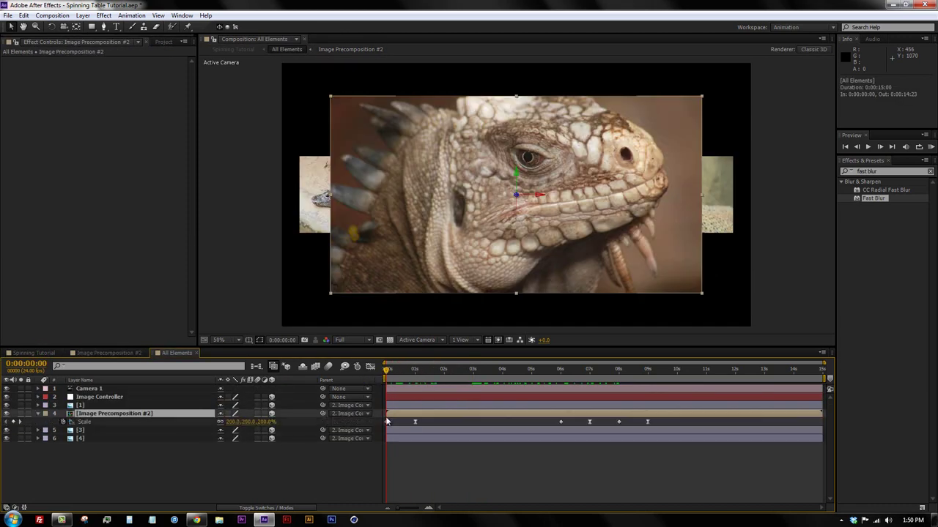
left_click_drag(262, 422, 296, 422)
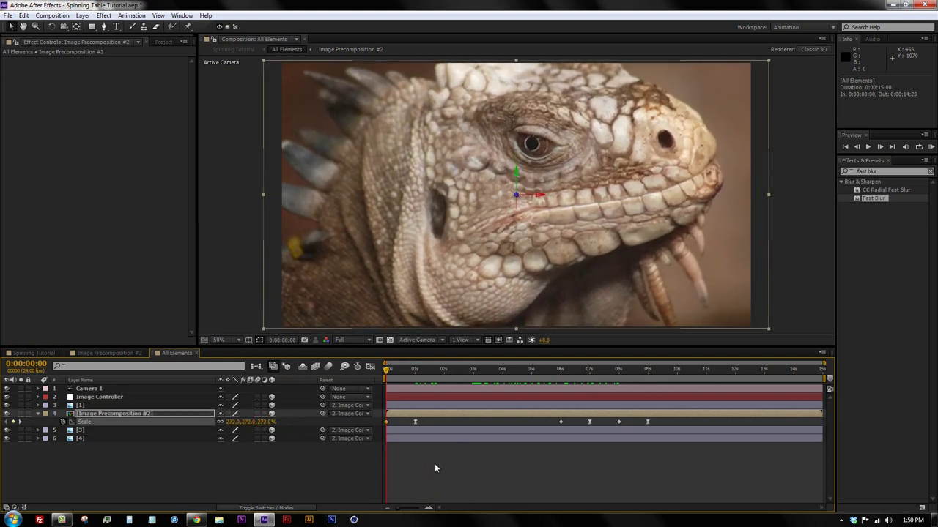
Test shifting all layers one second later, undo it, and preview the original timing.
left_click(404, 440)
left_click(396, 392, "shift")
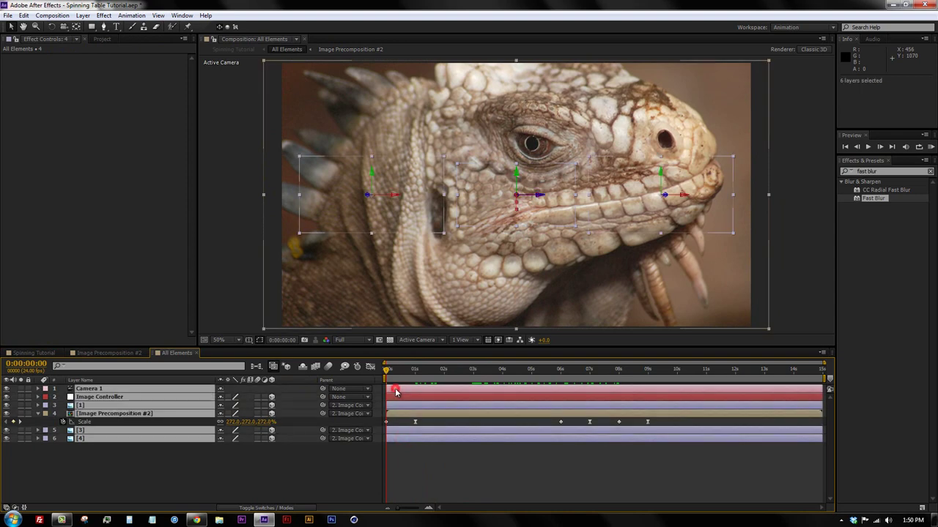
left_click_drag(400, 396, 427, 394)
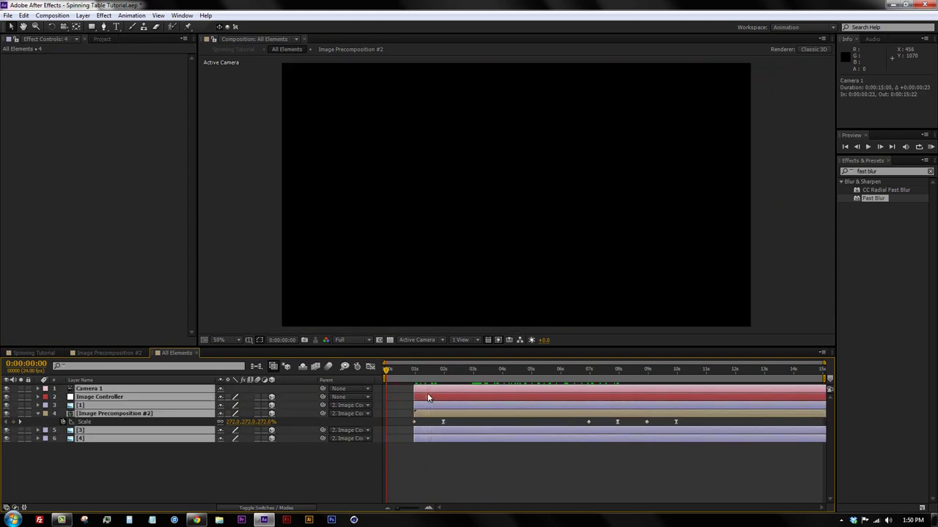
left_click(430, 462)
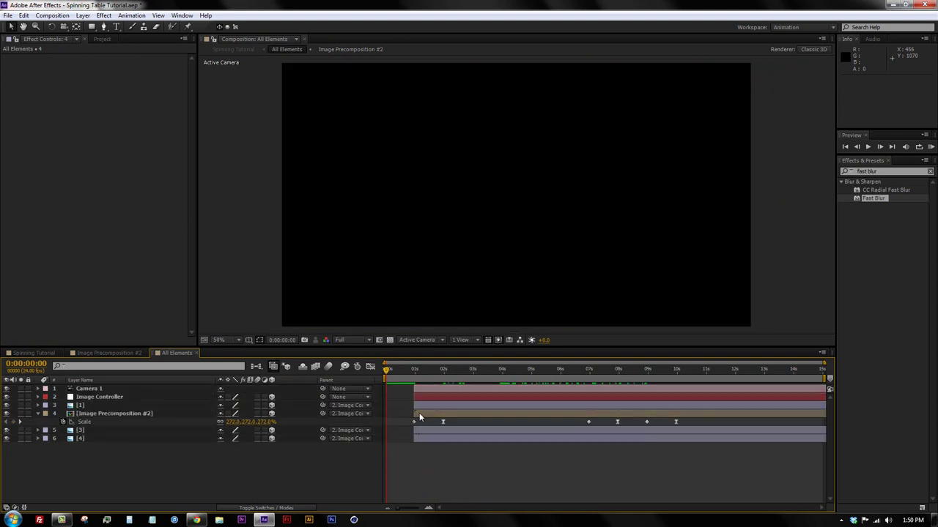
left_click_drag(419, 413, 412, 414)
left_click(398, 415)
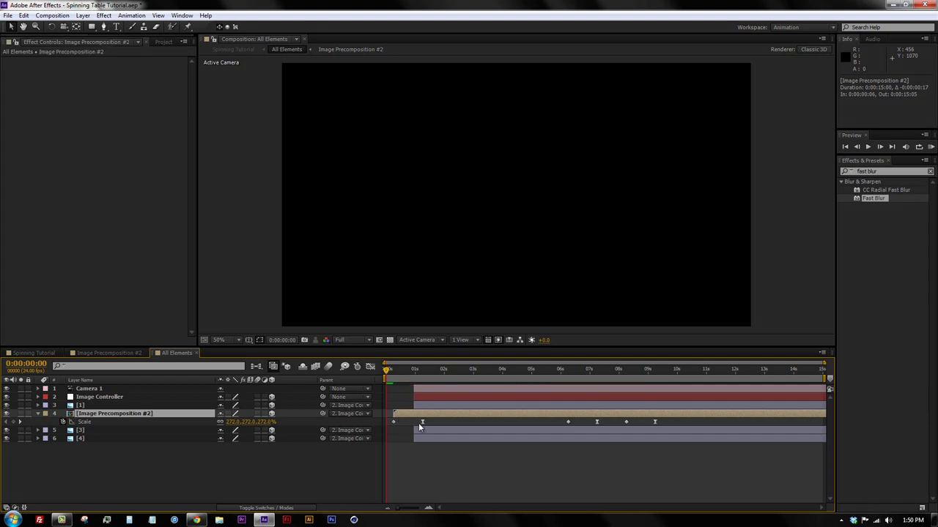
key("ctrl+z")
left_click(448, 460)
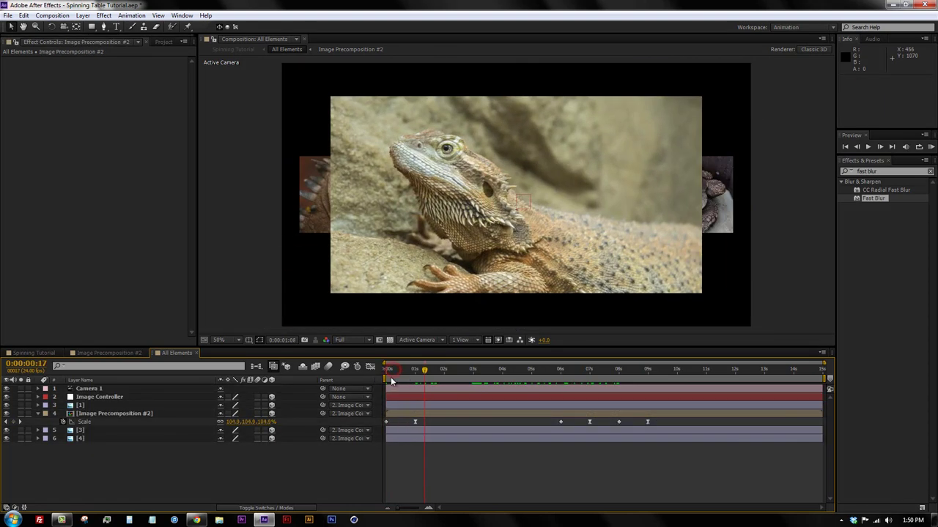
key("space")
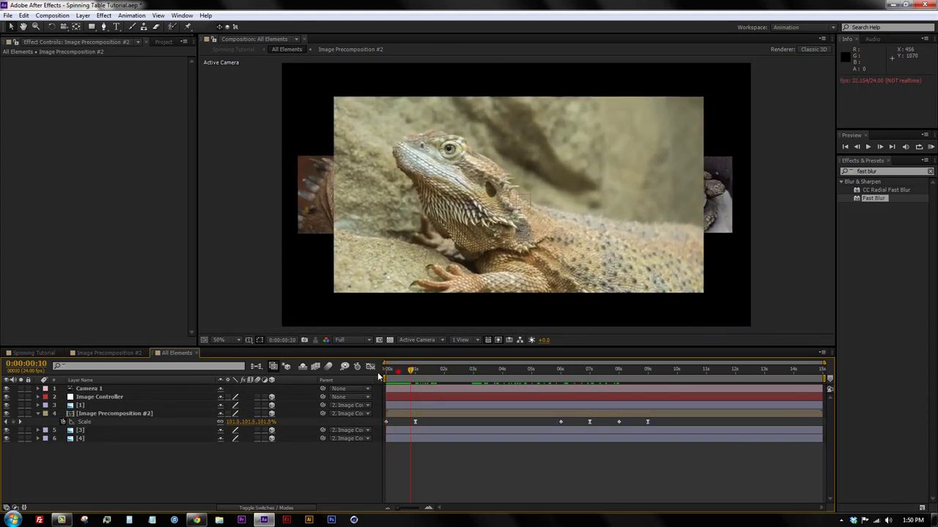
left_click(109, 352)
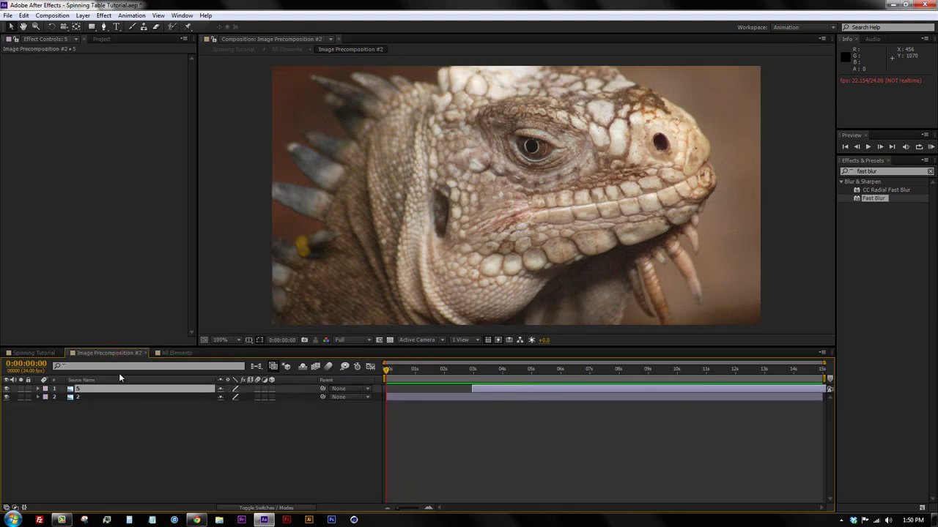
left_click(33, 352)
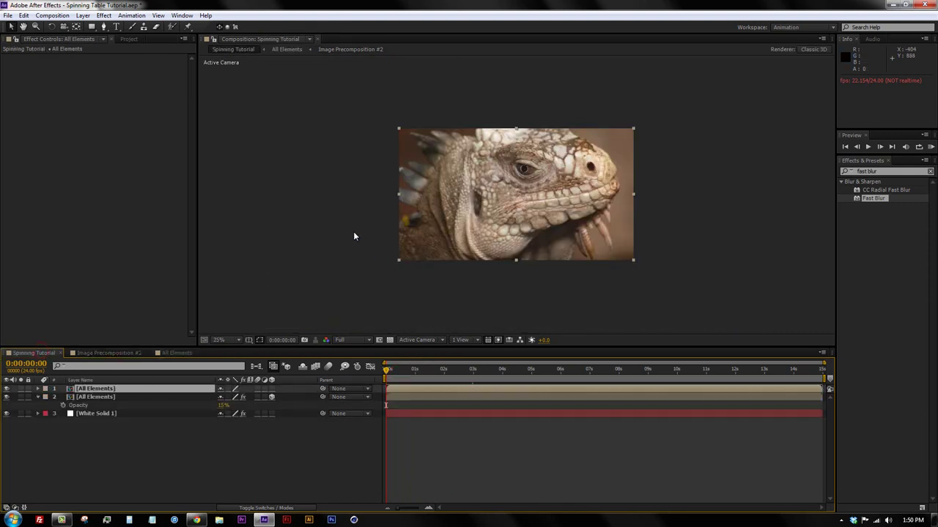
End the Spinning Tutorial work area at about 0:00:09:01 and render a full carousel preview.
key("period")
key("space")
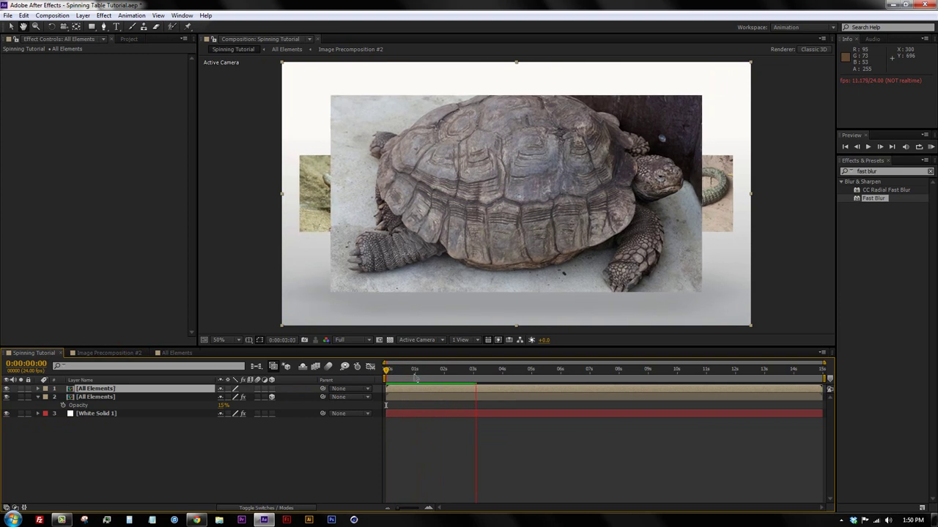
left_click_drag(540, 372, 668, 386)
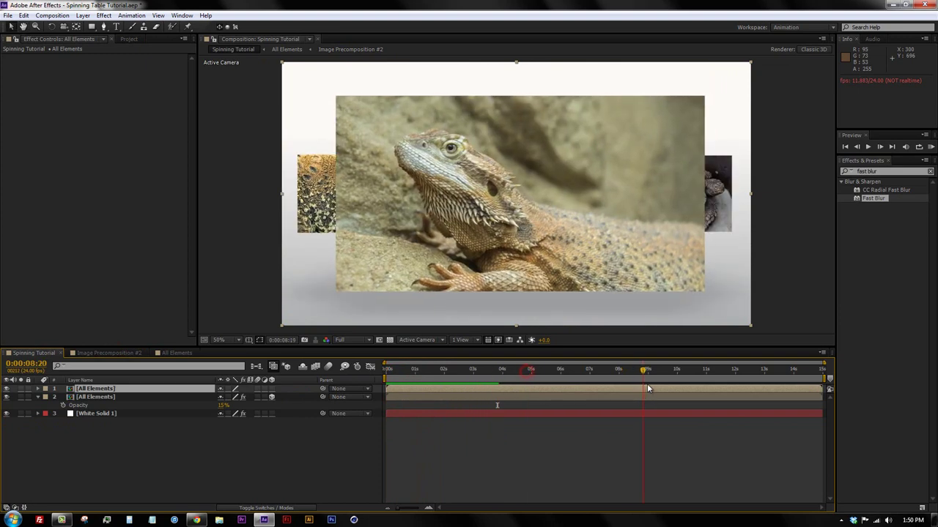
key("Page_Up")
key("n")
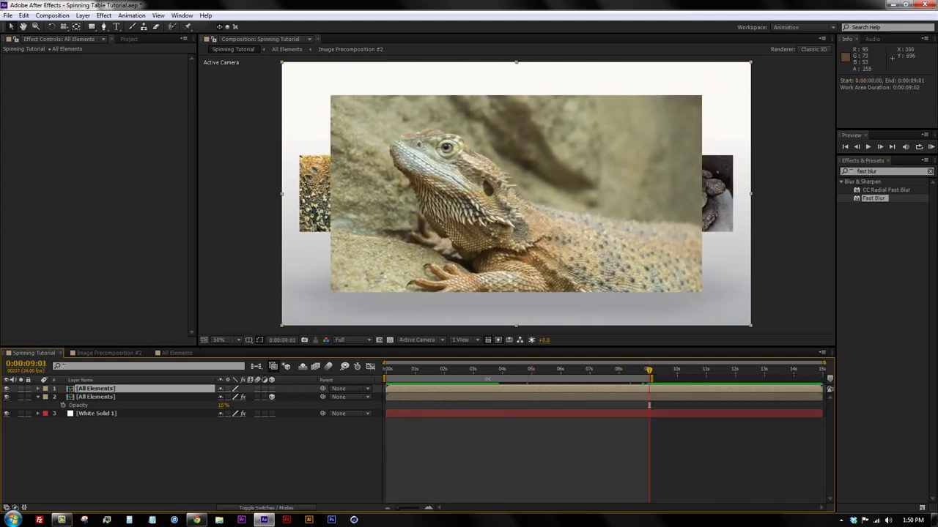
key("space")
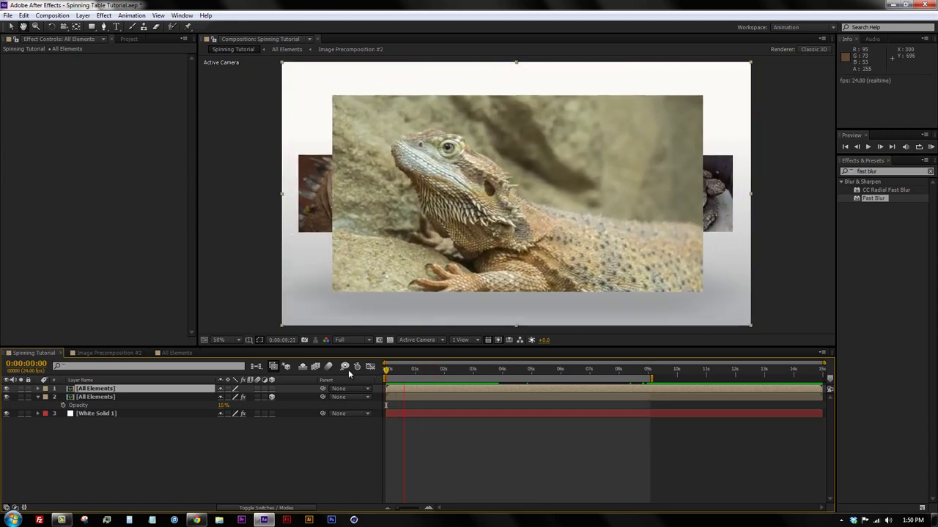
key("space")
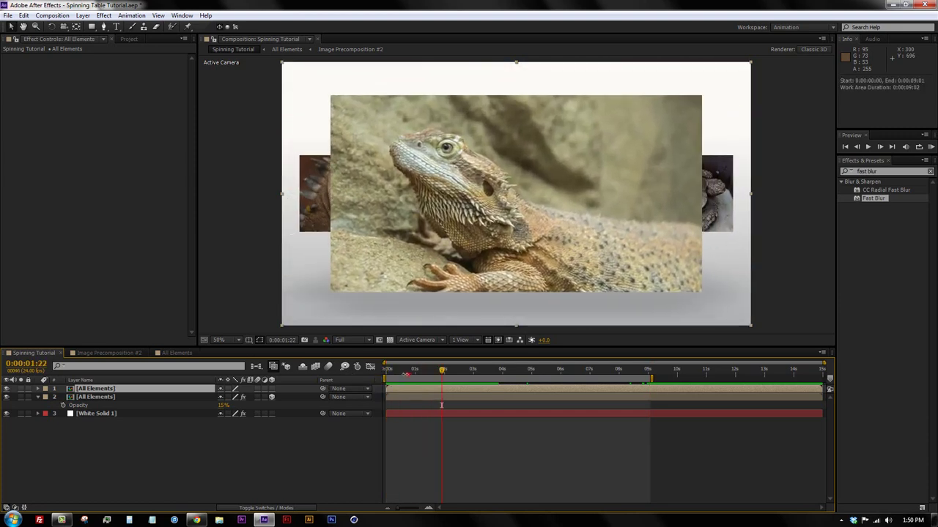
left_click(928, 148)
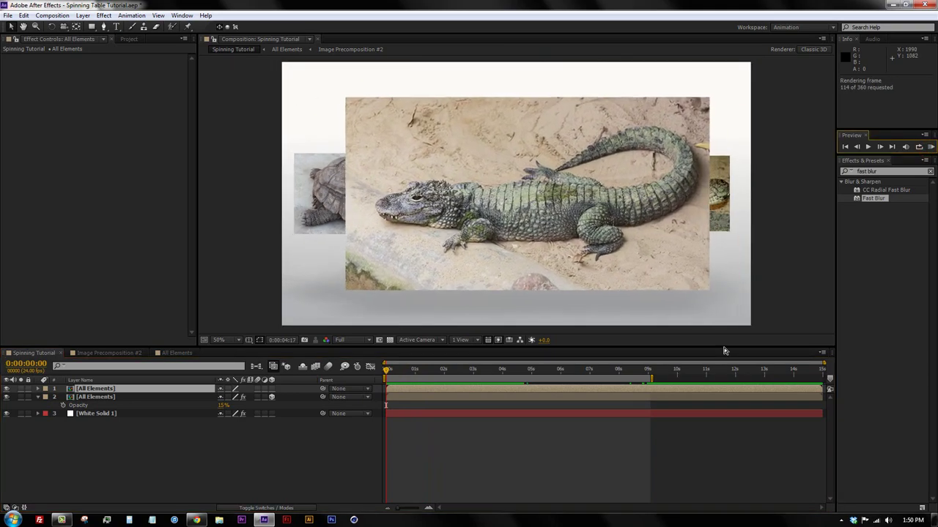